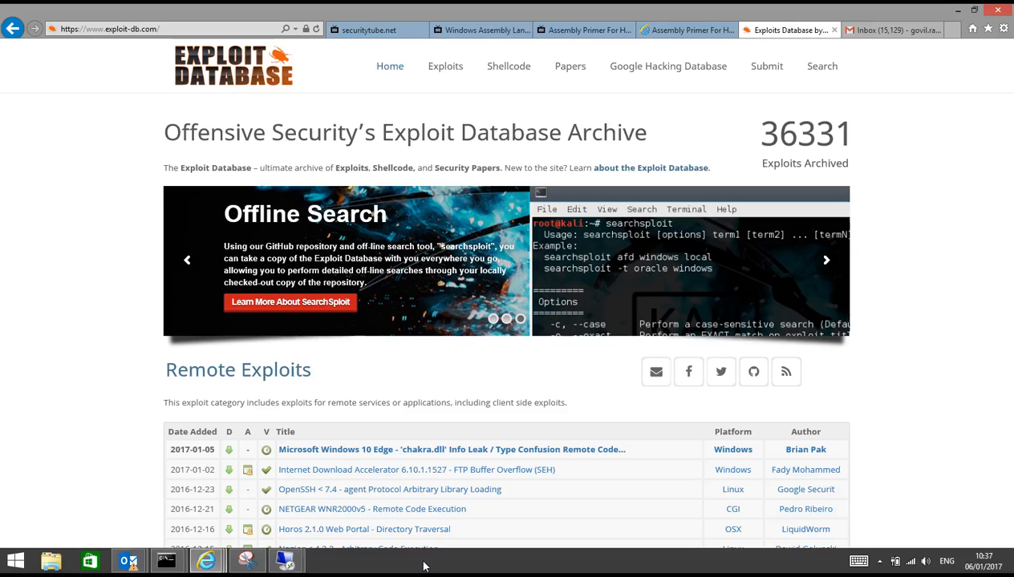
Switch to the 192.168.1.222 Remote Desktop session and activate the PAN1 virtual machine's console in VMware Workstation
{"action": "left_click", "coordinate": [285, 564]}
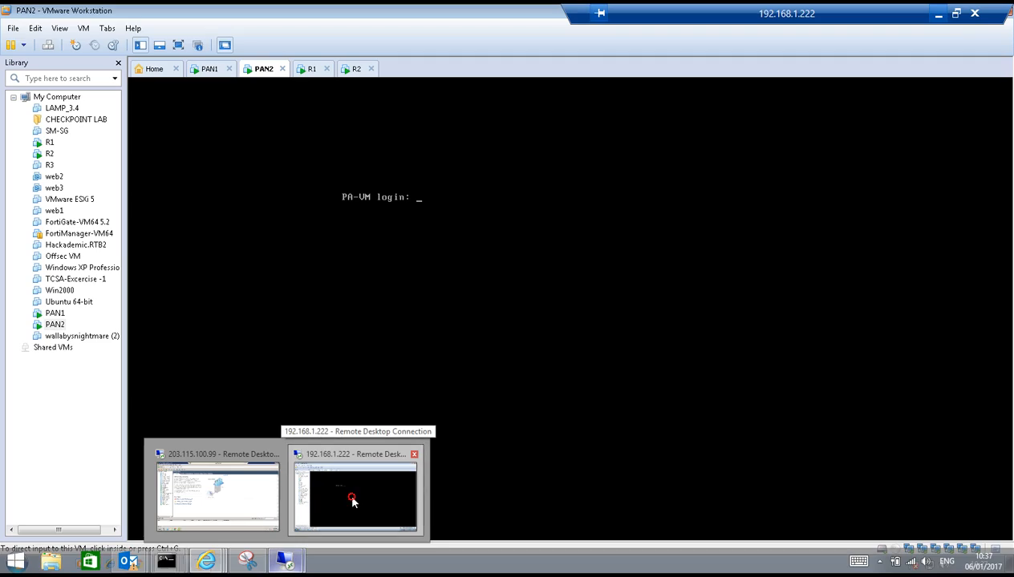
{"action": "left_click", "coordinate": [353, 501]}
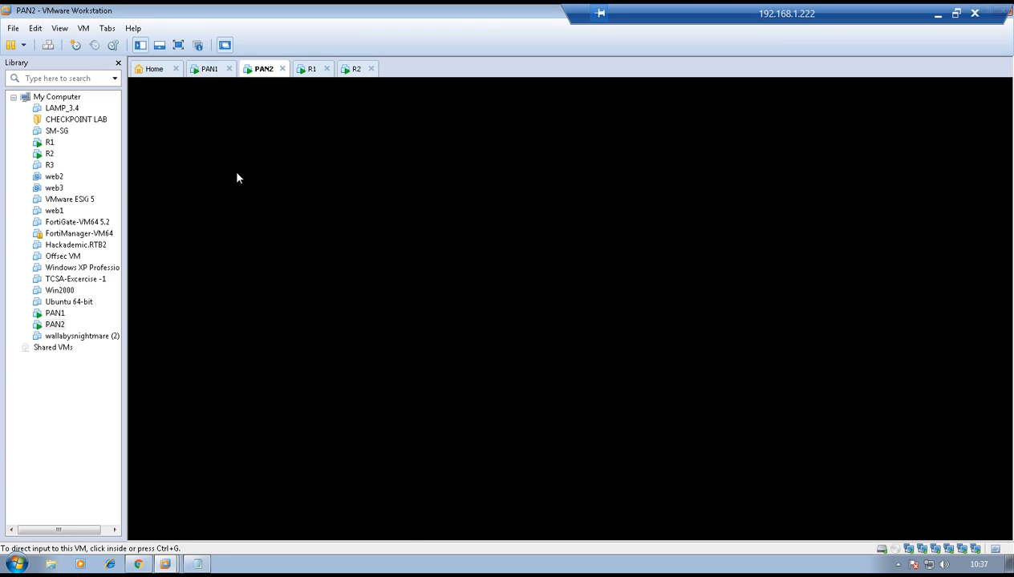
{"action": "left_click", "coordinate": [205, 70]}
{"action": "left_click", "coordinate": [387, 213]}
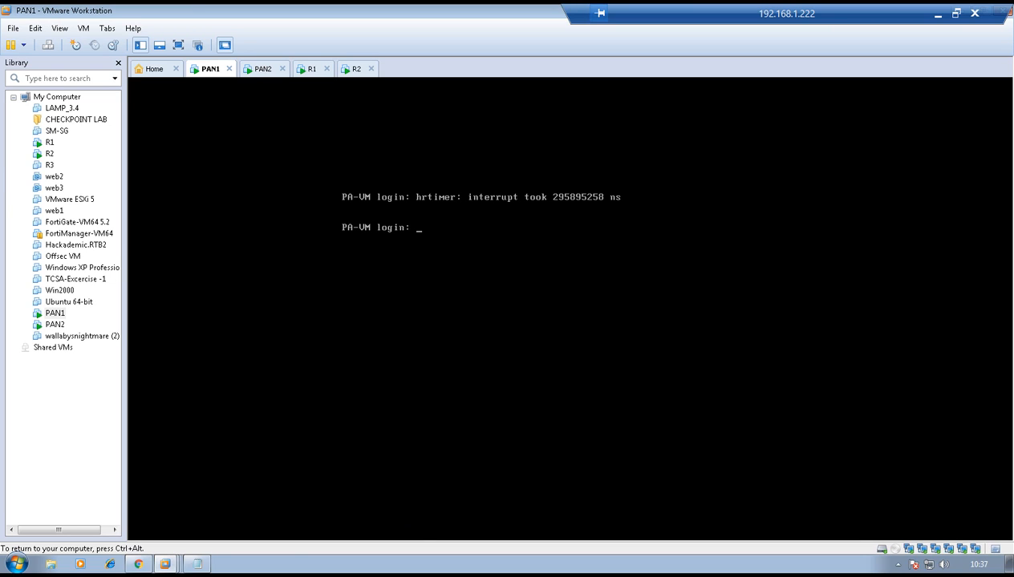
Log in to the PAN1 firewall as admin with the account password and enter configuration mode
{"action": "type", "text": "admin"}
{"action": "key", "text": "Return"}
{"action": "key", "text": "Return"}
{"action": "key", "text": "Return"}
{"action": "key", "text": "Return"}
{"action": "type", "text": "configure"}
{"action": "key", "text": "Return"}
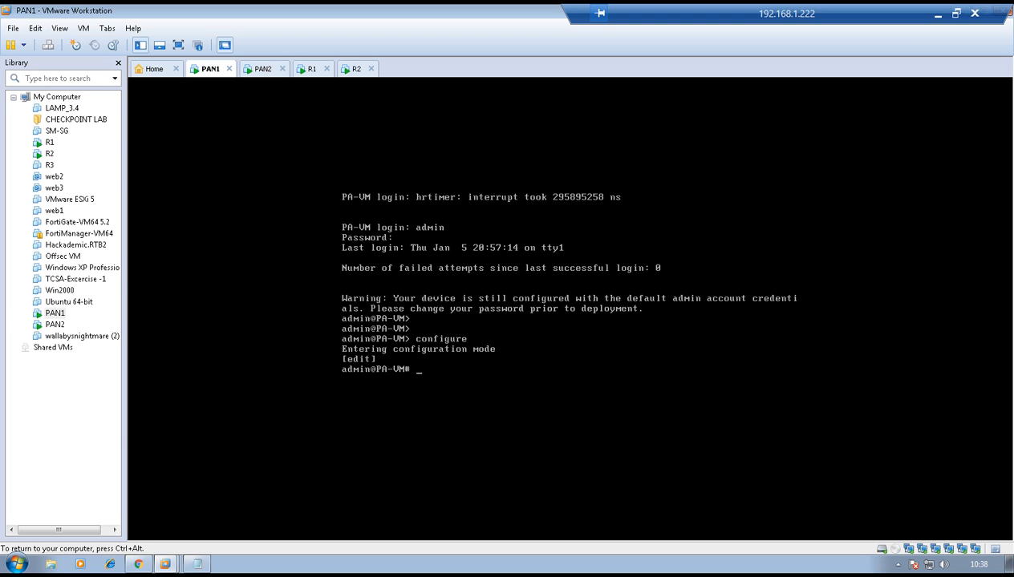
Set PAN1's deviceconfig system ip-address to 192.168.1.199 with netmask 255.255.255.0
{"action": "type", "text": "set deviceconfig system "}
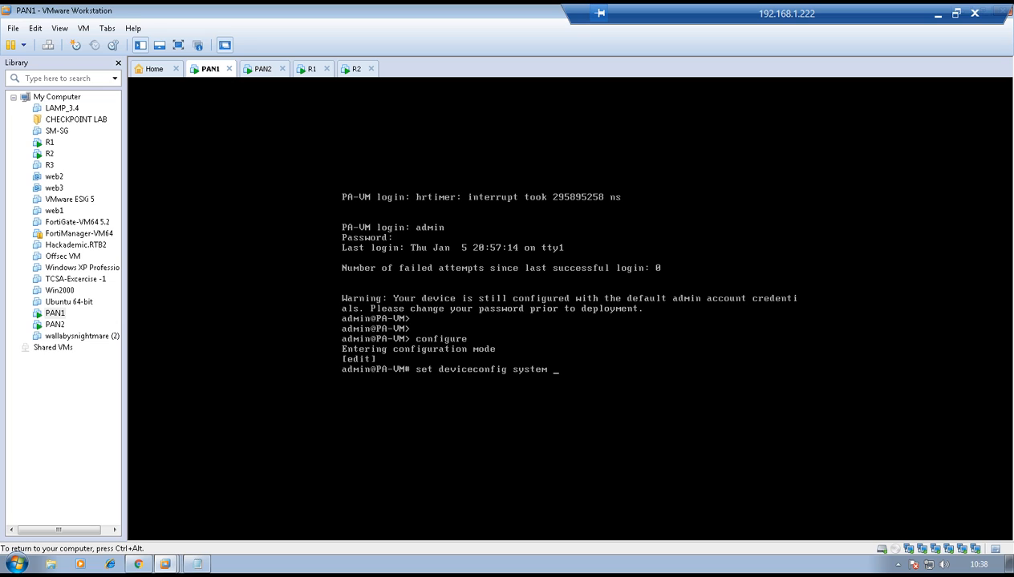
{"action": "type", "text": "ip-"}
{"action": "key", "text": "Tab"}
{"action": "type", "text": "192.168.1.9"}
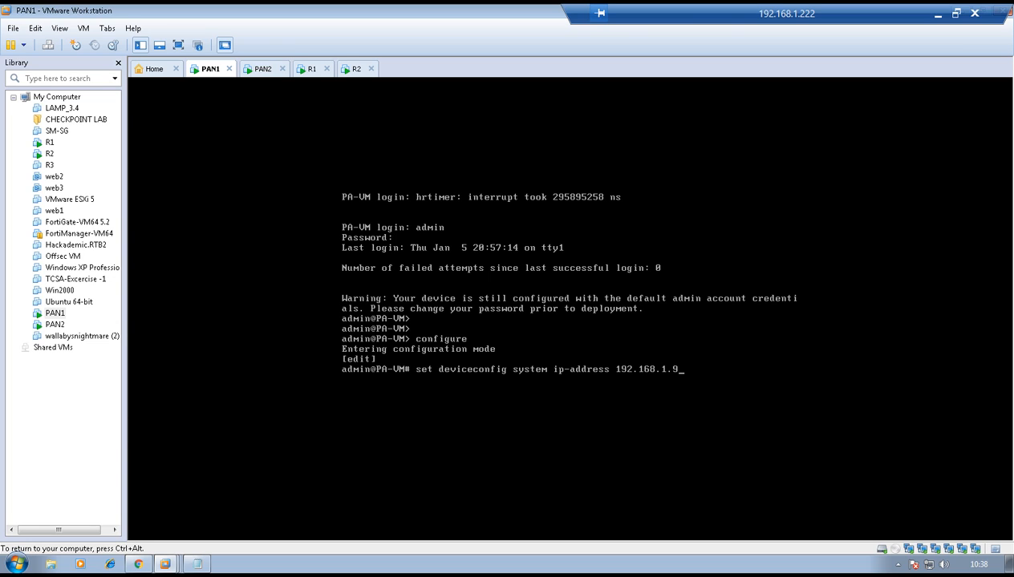
{"action": "key", "text": "BackSpace"}
{"action": "type", "text": "199 netmask 255.255.255.0"}
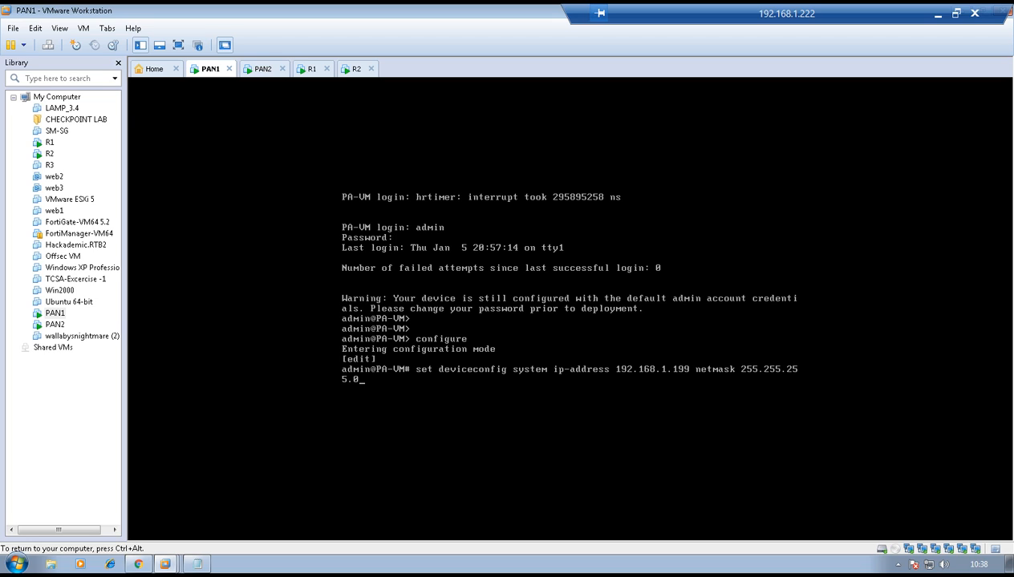
{"action": "key", "text": "Return"}
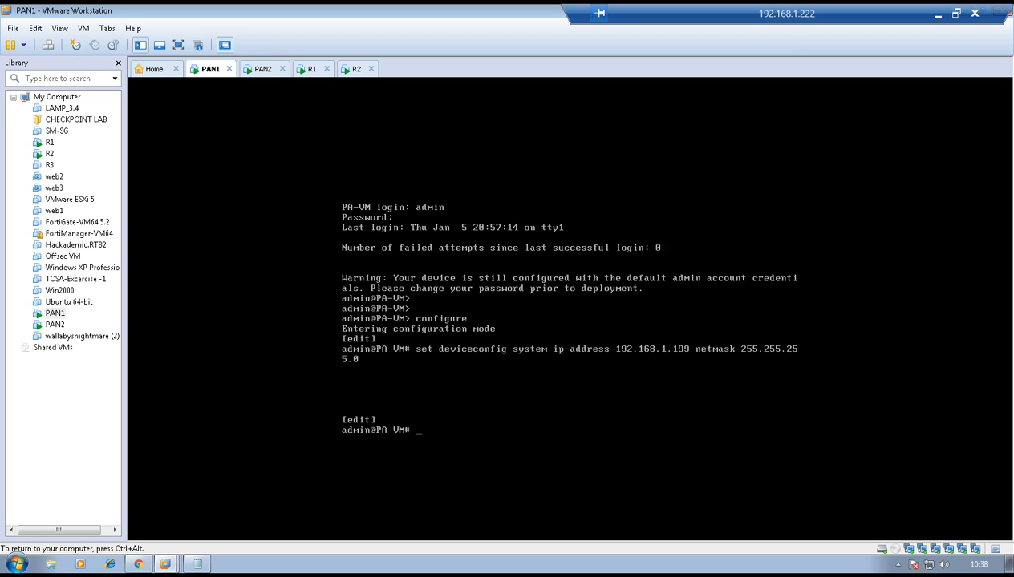
Commit the management address configuration on PAN1 and release the console
{"action": "type", "text": "commit"}
{"action": "key", "text": "Return"}
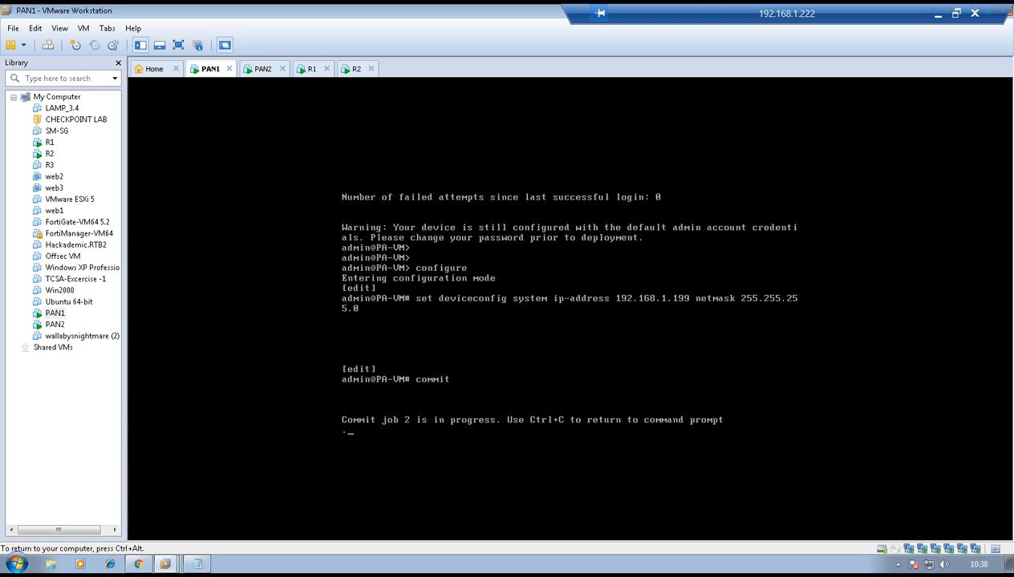
{"action": "key", "text": "ctrl+alt"}
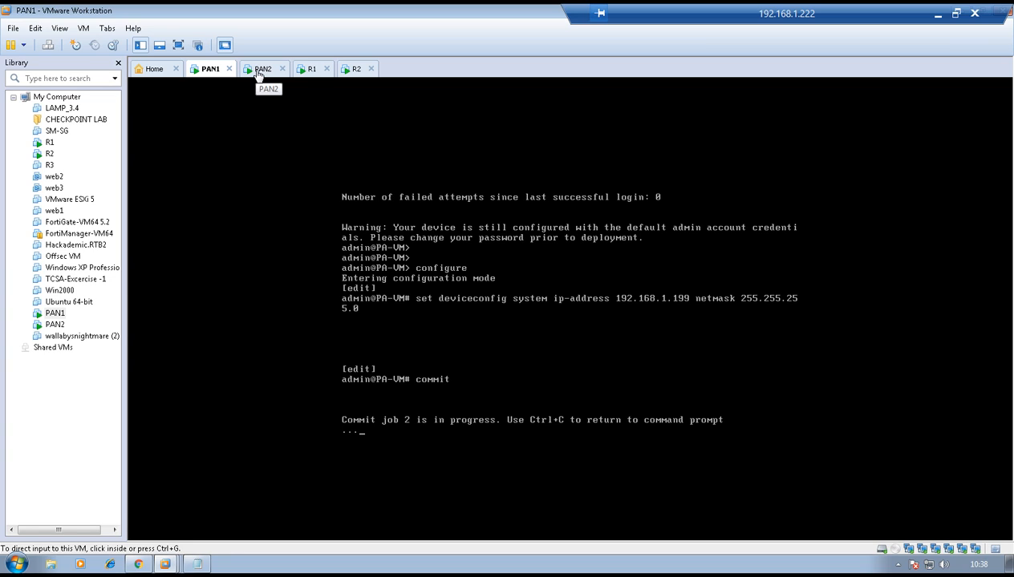
Open the PAN2 console, log in as admin with the account password and enter configuration mode
{"action": "left_click", "coordinate": [257, 74]}
{"action": "left_click", "coordinate": [449, 255]}
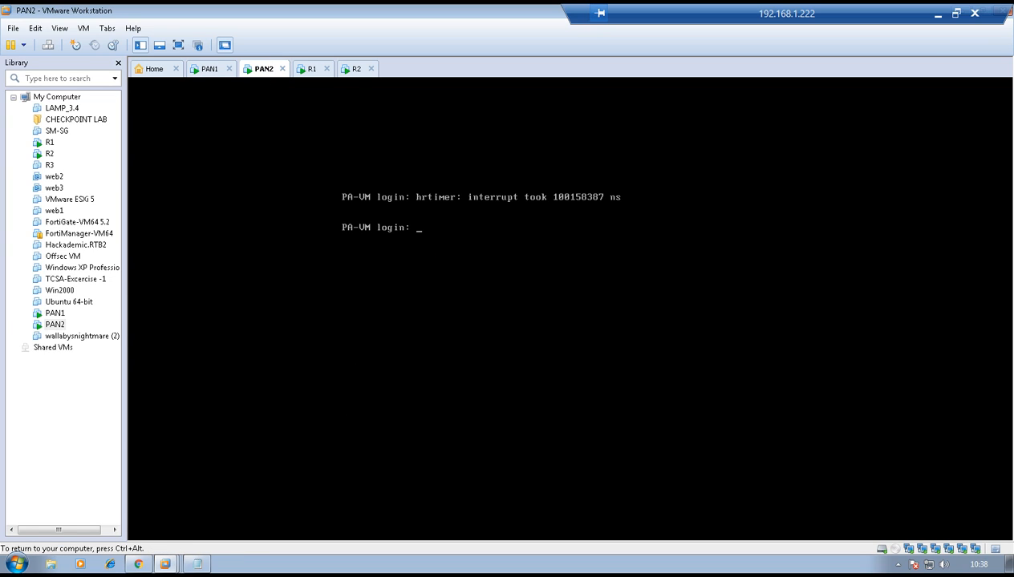
{"action": "type", "text": "admin"}
{"action": "key", "text": "Return"}
{"action": "key", "text": "Return"}
{"action": "type", "text": "configure"}
{"action": "key", "text": "Return"}
Set PAN2's deviceconfig system ip-address to 192.168.1.200 with netmask 255.255.255.0
{"action": "type", "text": "set deviceconfig system ip-address"}
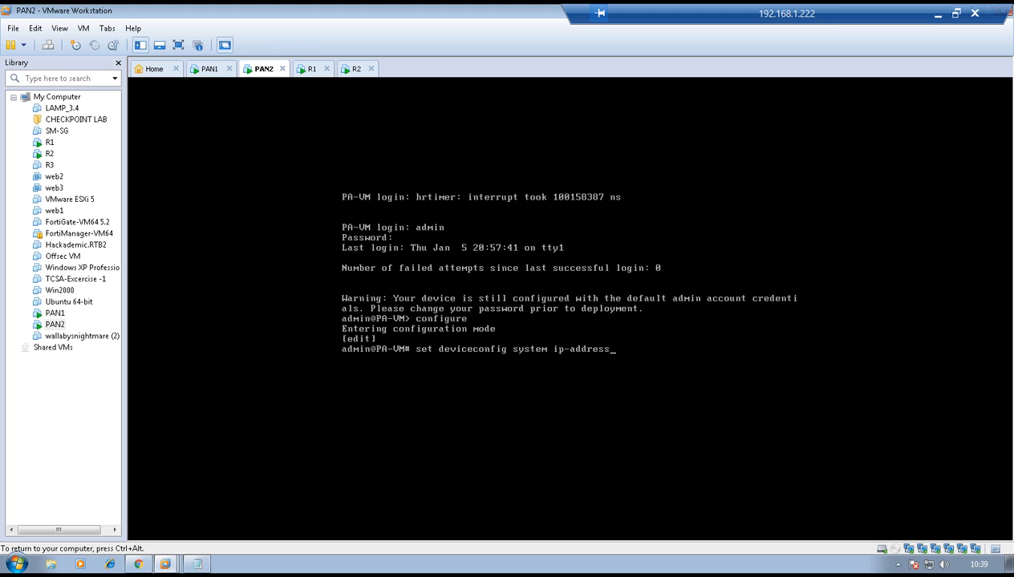
{"action": "type", "text": " 192.168.1.200 netmask 25.25"}
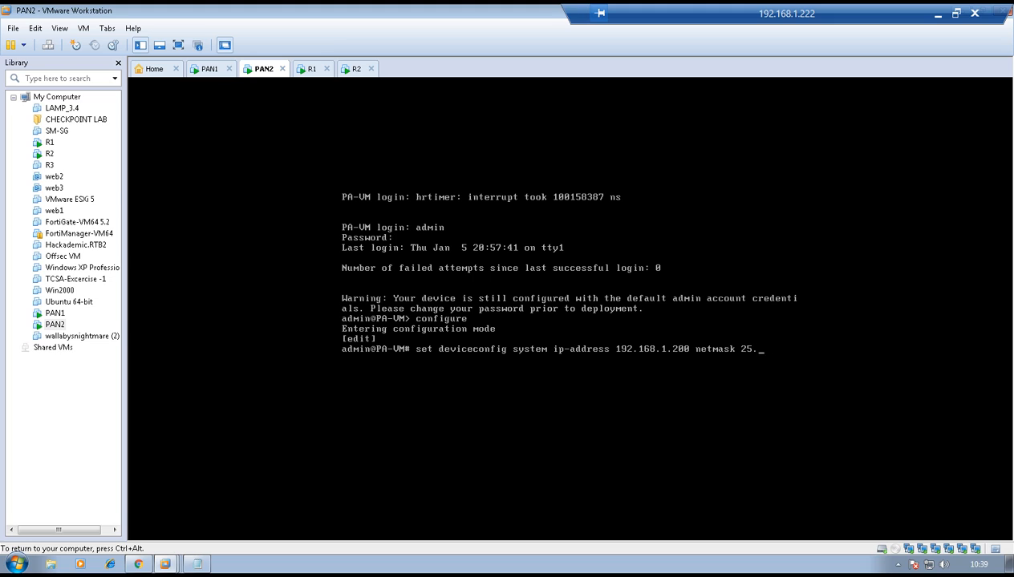
{"action": "key", "text": "BackSpace"}
{"action": "key", "text": "BackSpace"}
{"action": "key", "text": "BackSpace"}
{"action": "type", "text": "5.255.255.0"}
{"action": "key", "text": "Return"}
Commit the management address configuration on PAN2 and release the console
{"action": "type", "text": "commit"}
{"action": "key", "text": "Return"}
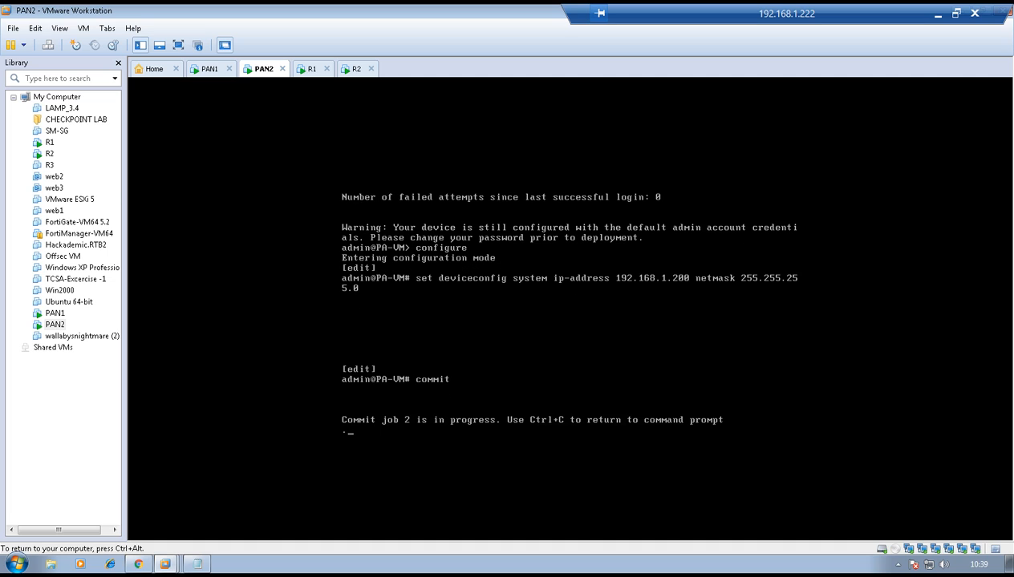
{"action": "key", "text": "ctrl+alt"}
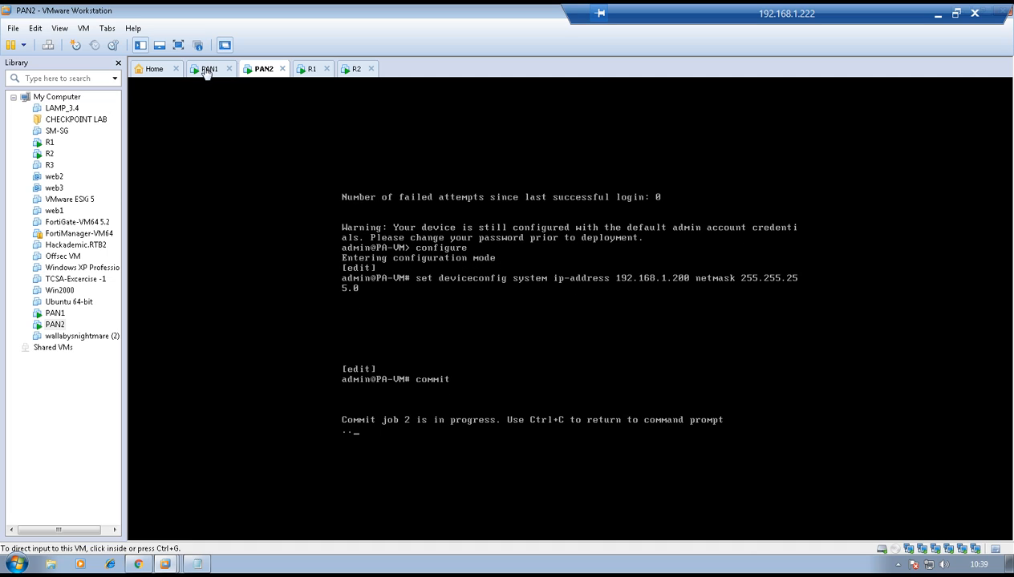
Check the commit on the PAN1 console and switch to Chrome for the Palo Alto web login at 192.168.1.199
{"action": "left_click", "coordinate": [202, 71]}
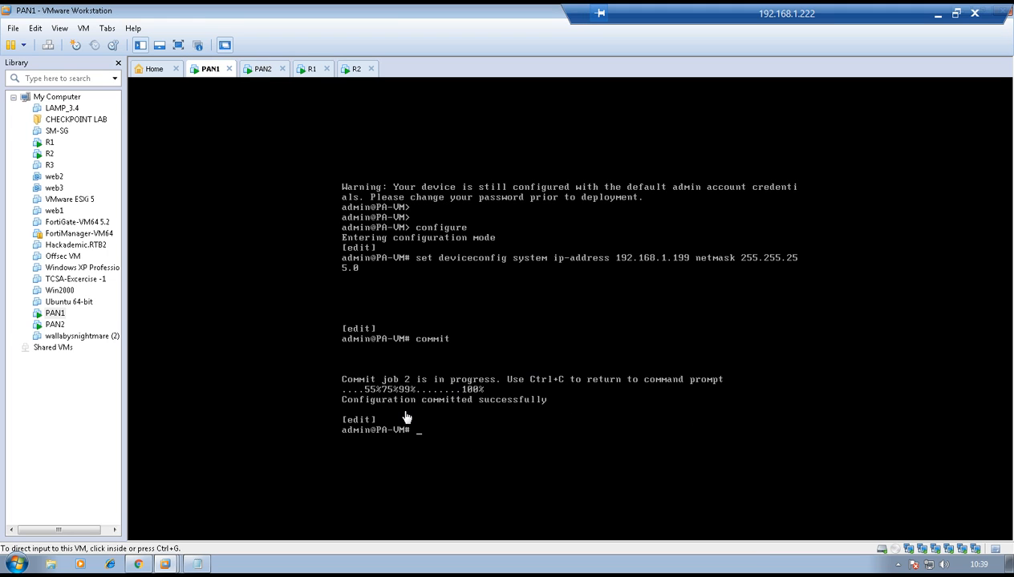
{"action": "left_click", "coordinate": [138, 564]}
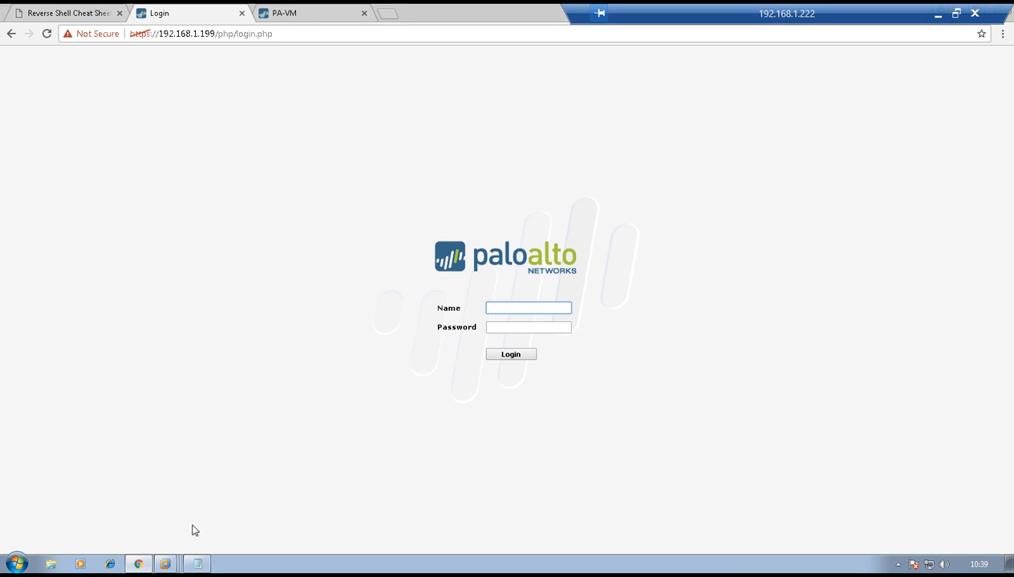
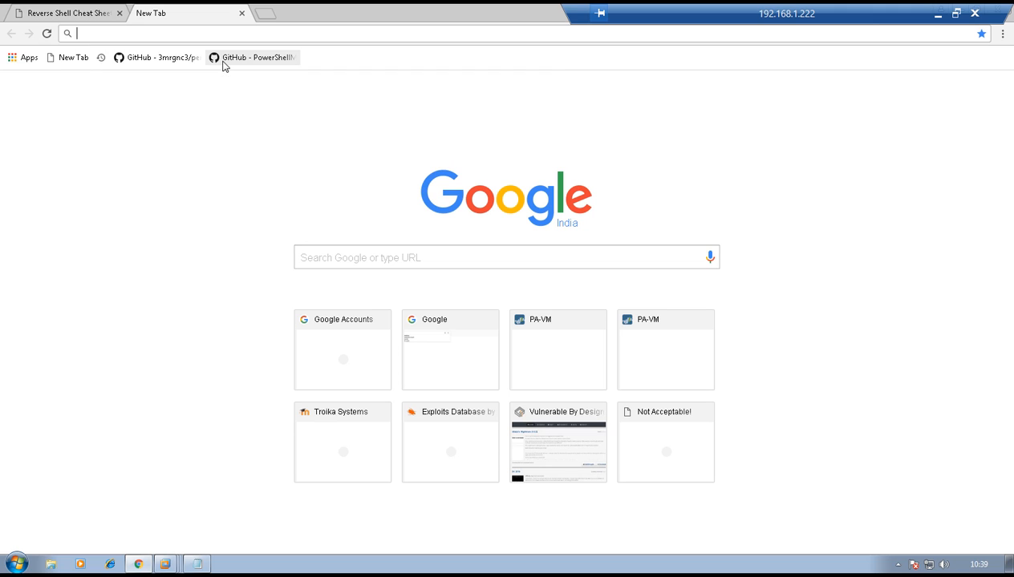
{"action": "type", "text": "https://192.168.1."}
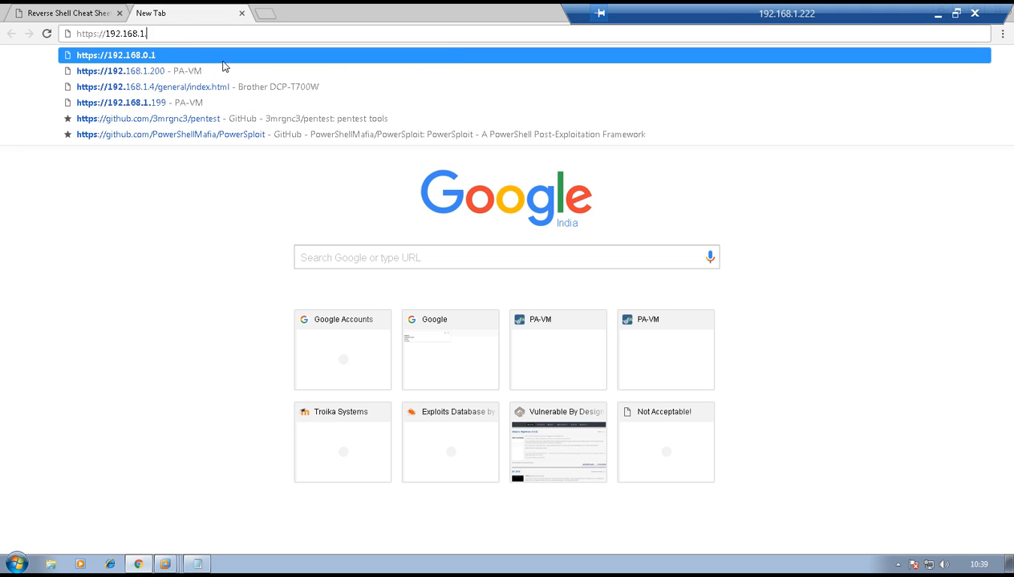
{"action": "type", "text": "199"}
{"action": "key", "text": "Return"}
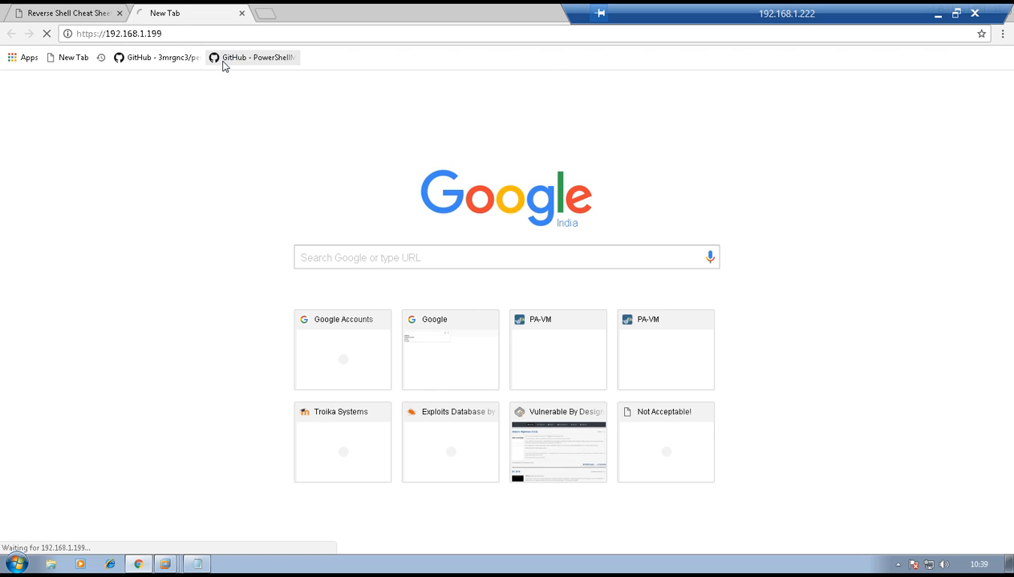
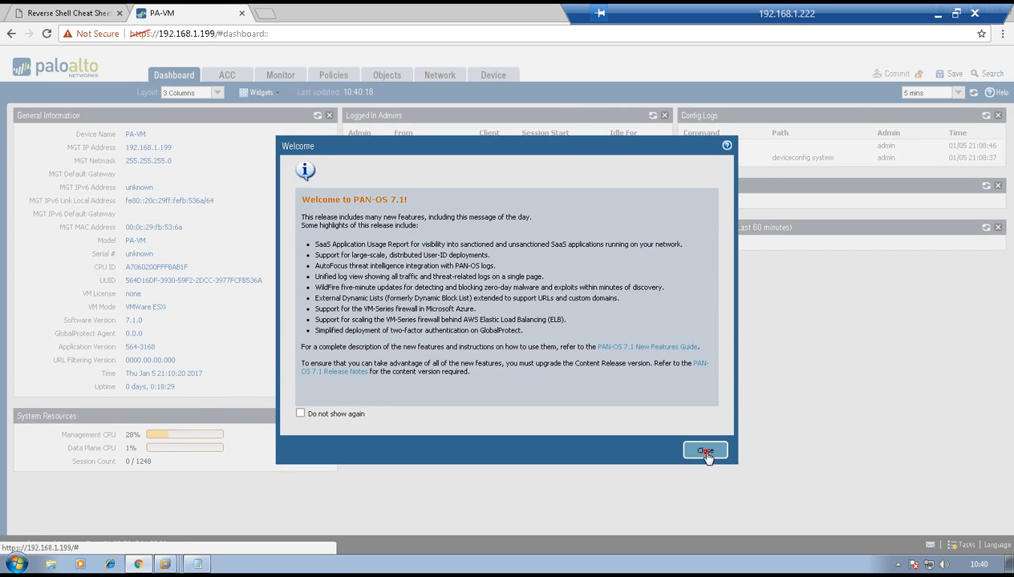
Dismiss the welcome message and configure ethernet1/1 as a Layer3 interface assigned to the default virtual router
{"action": "left_click", "coordinate": [705, 452]}
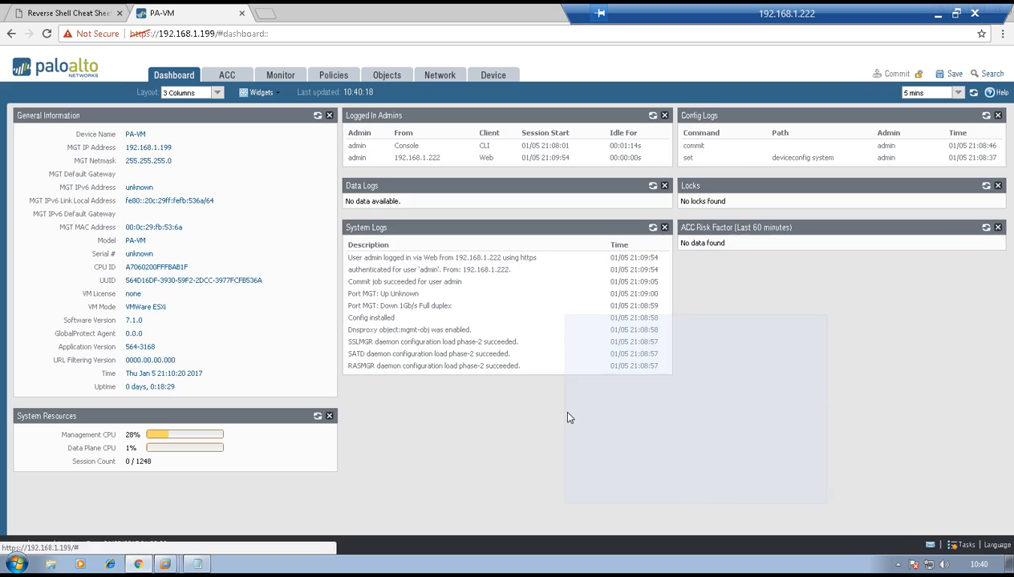
{"action": "left_click", "coordinate": [451, 75]}
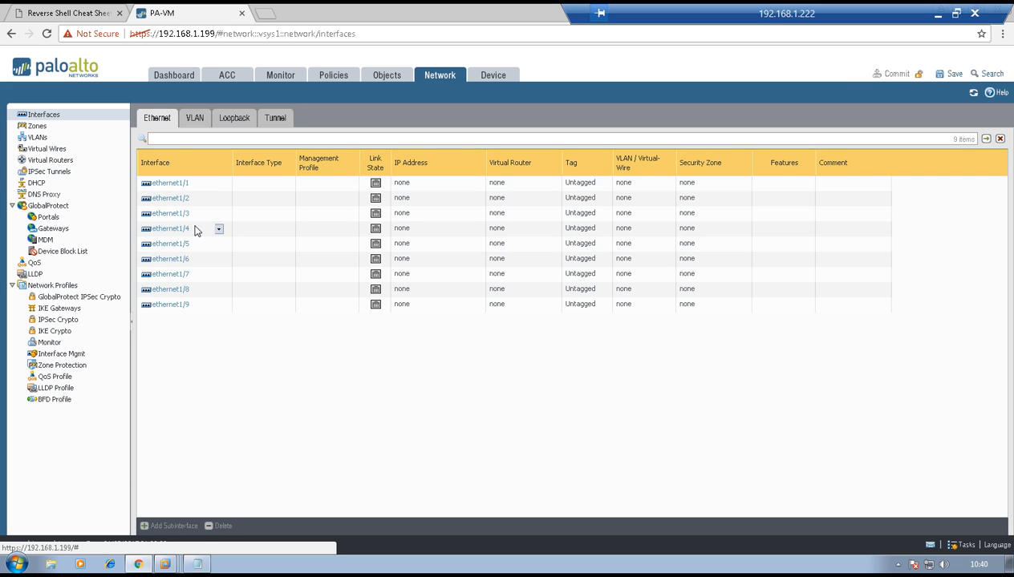
{"action": "left_click", "coordinate": [171, 183]}
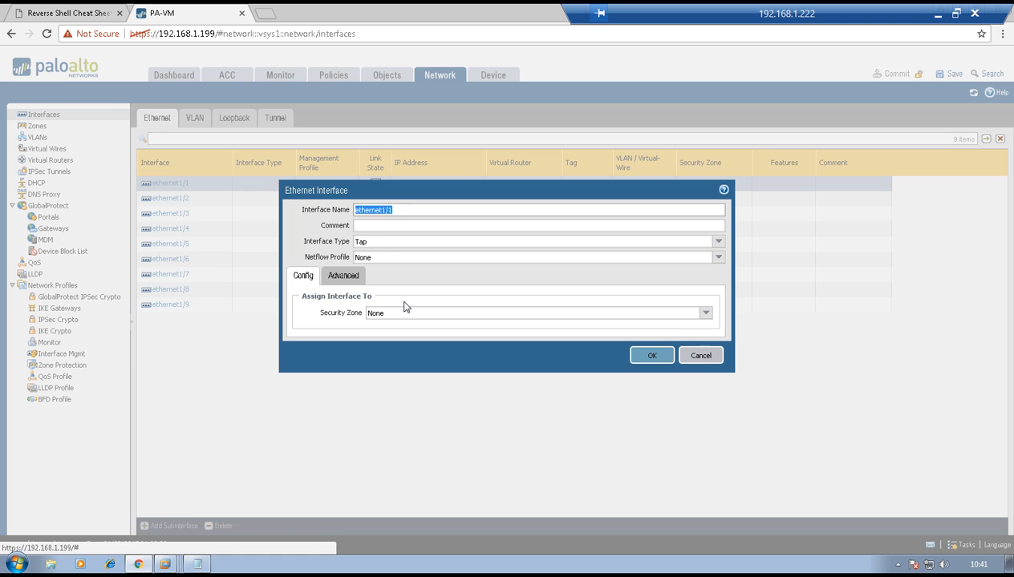
{"action": "left_click", "coordinate": [715, 243]}
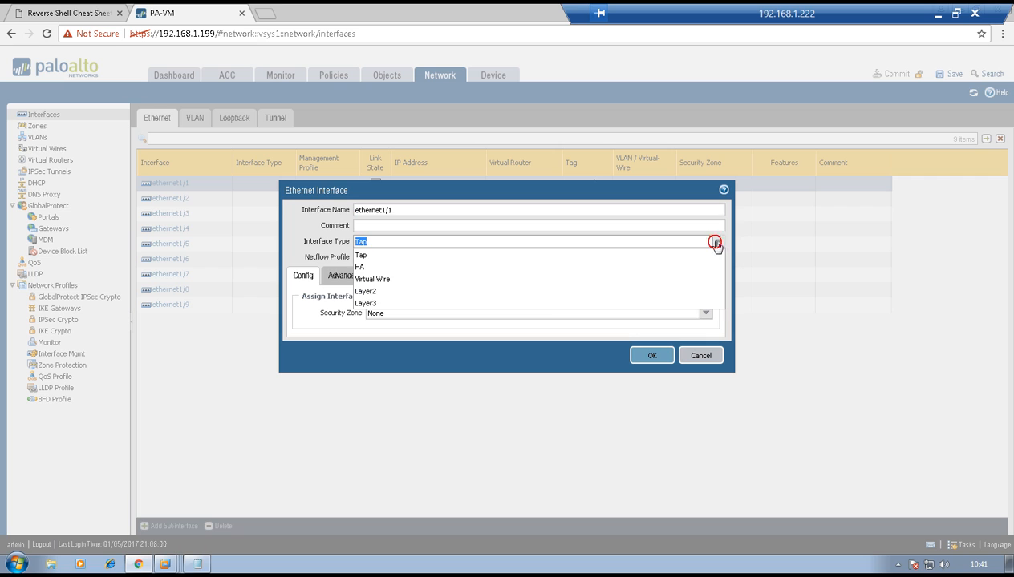
{"action": "left_click", "coordinate": [544, 303]}
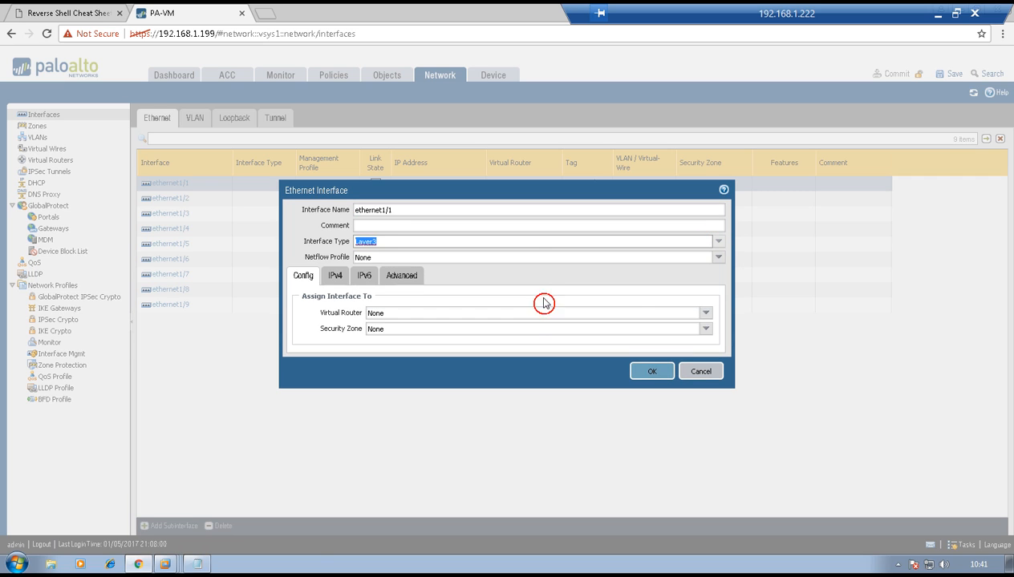
{"action": "left_click", "coordinate": [706, 313]}
{"action": "left_click", "coordinate": [601, 336]}
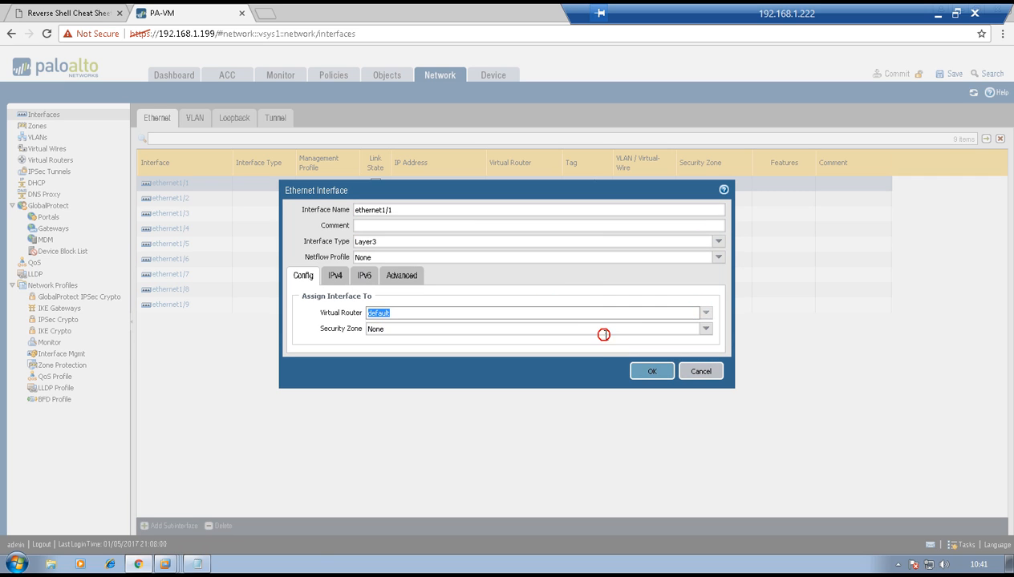
Create a new security zone named LAN and assign it to ethernet1/1
{"action": "left_click", "coordinate": [704, 329]}
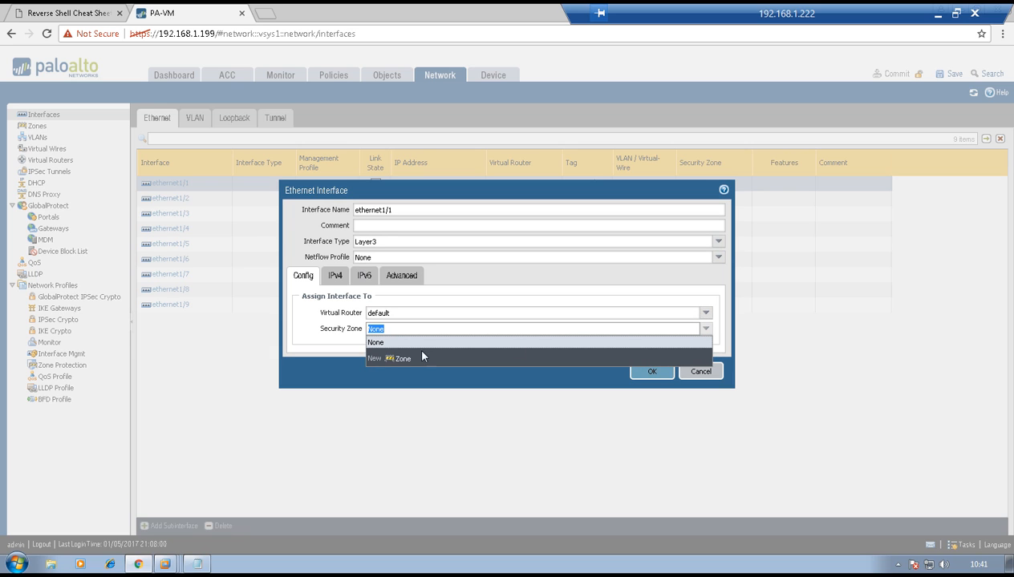
{"action": "left_click", "coordinate": [403, 359]}
{"action": "type", "text": "LAN"}
{"action": "key", "text": "Return"}
{"action": "left_click", "coordinate": [648, 413]}
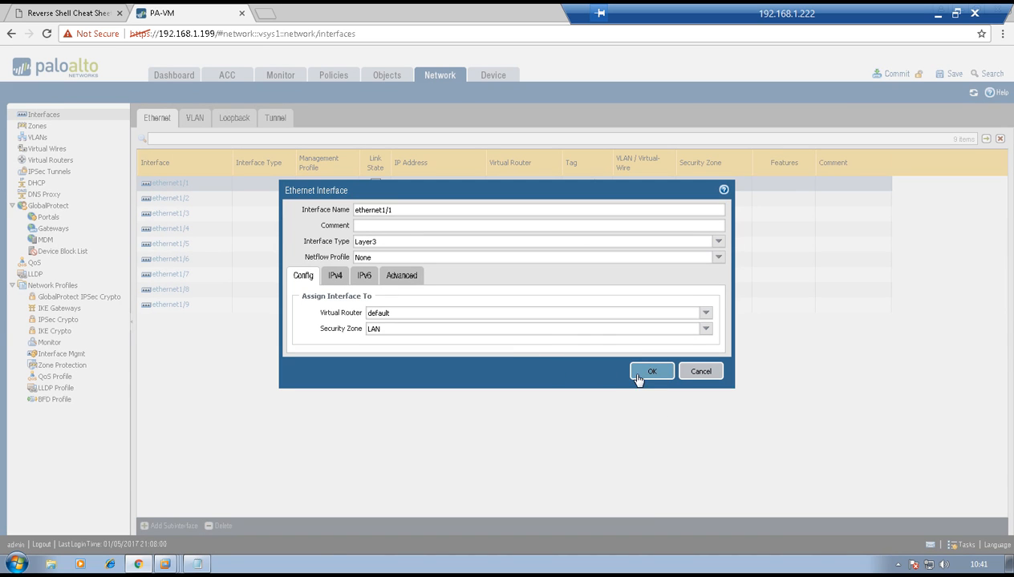
Add the static IPv4 address 10.10.10.12/24 to ethernet1/1 and save the interface
{"action": "left_click", "coordinate": [332, 277]}
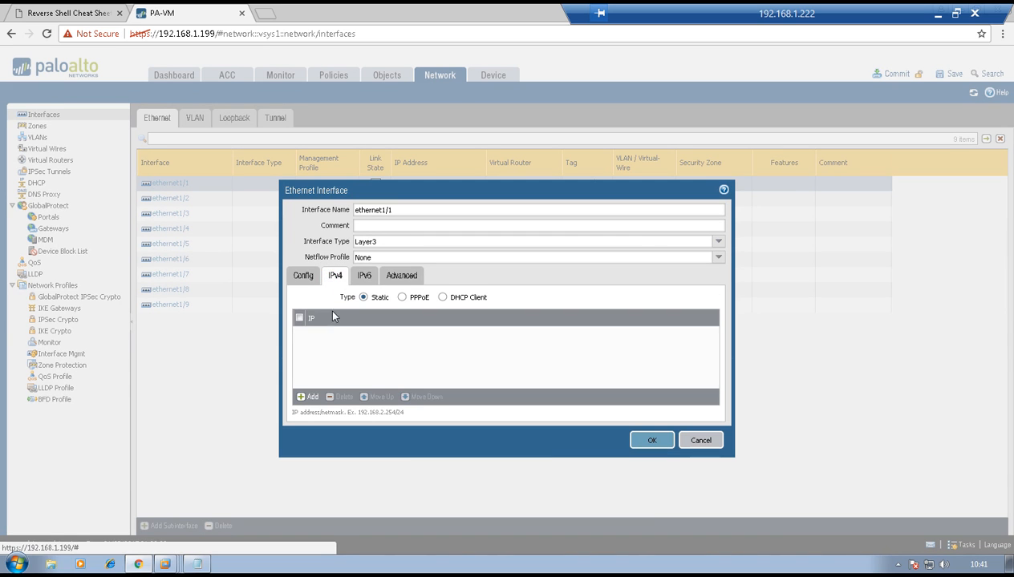
{"action": "left_click", "coordinate": [309, 397]}
{"action": "type", "text": "10.10.10.12/24"}
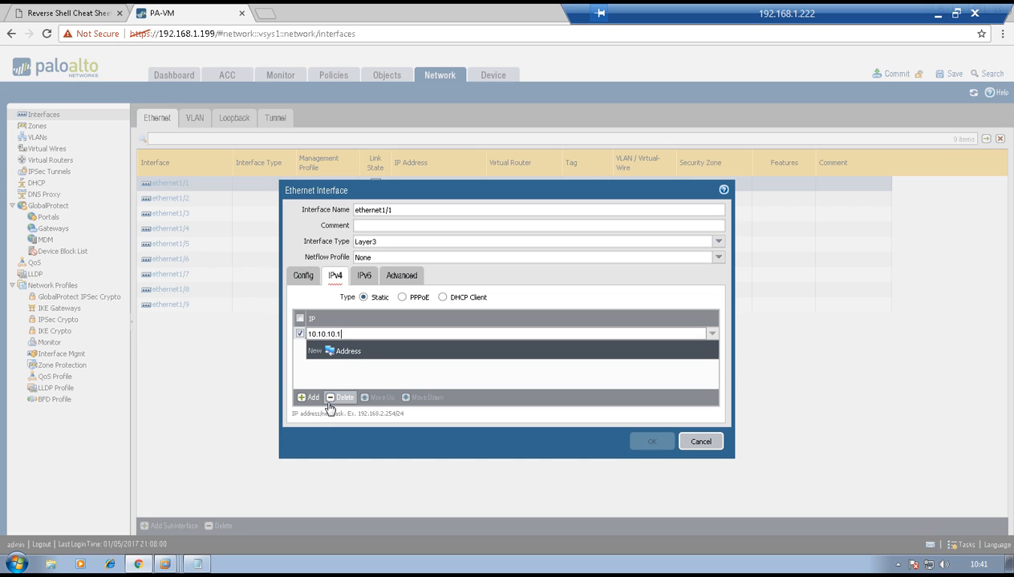
{"action": "left_click", "coordinate": [362, 370]}
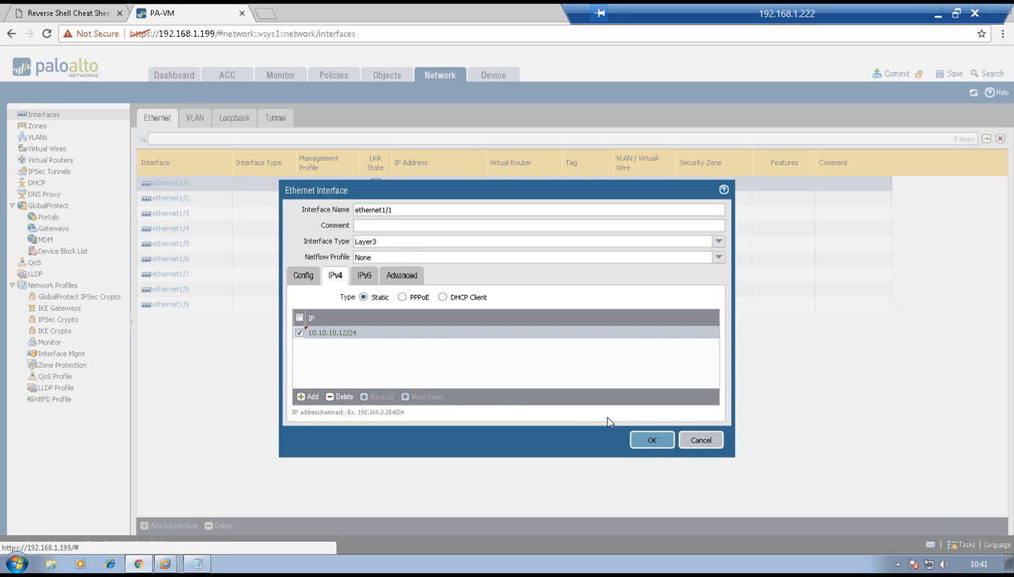
{"action": "left_click", "coordinate": [654, 440]}
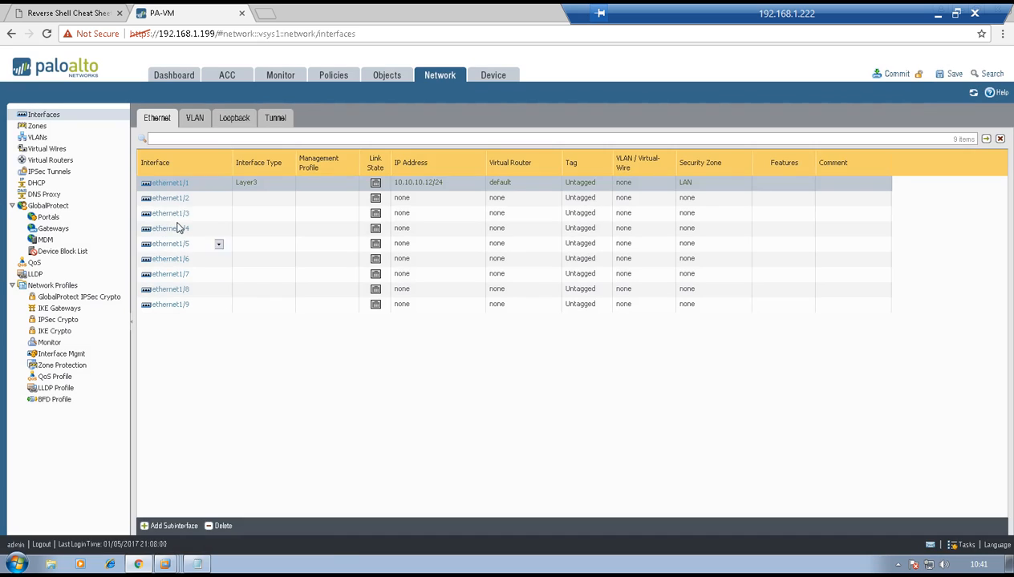
Configure ethernet1/2 as a Layer3 interface assigned to the default virtual router
{"action": "left_click", "coordinate": [176, 200]}
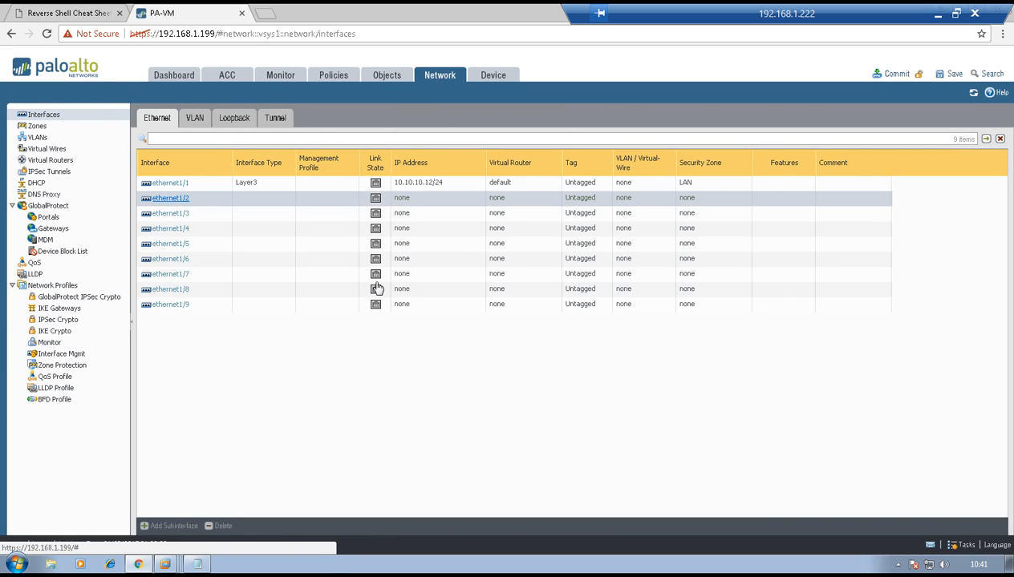
{"action": "left_click", "coordinate": [716, 241]}
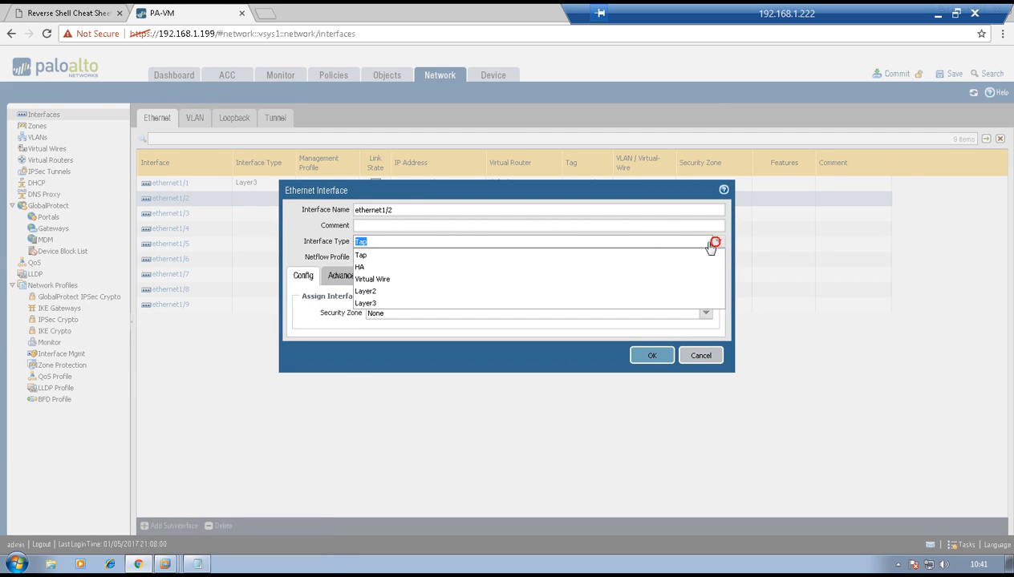
{"action": "left_click", "coordinate": [514, 303]}
{"action": "left_click", "coordinate": [704, 315]}
{"action": "left_click", "coordinate": [396, 338]}
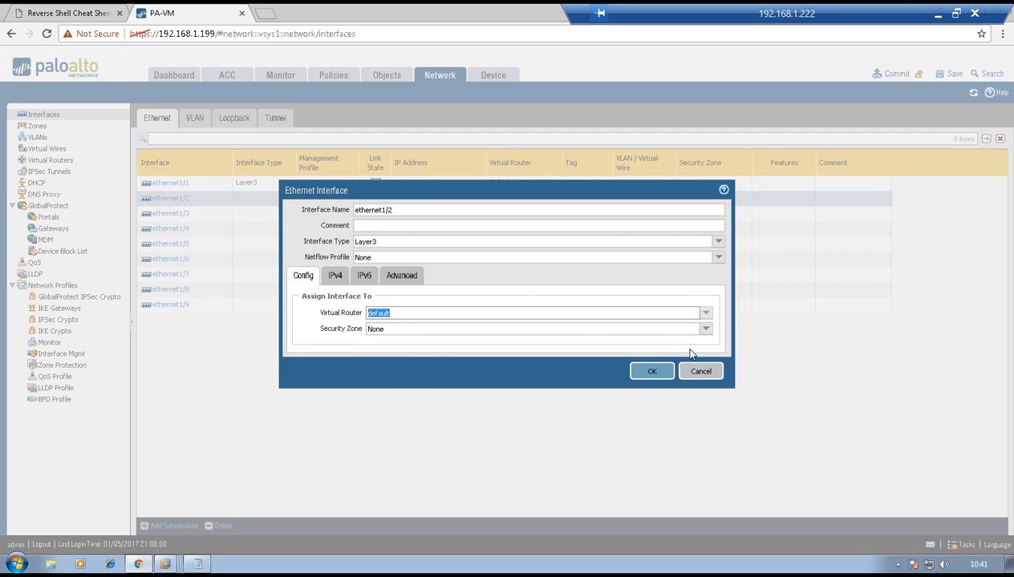
Create a new security zone named WAN and assign it to ethernet1/2
{"action": "left_click", "coordinate": [704, 328]}
{"action": "left_click", "coordinate": [399, 370]}
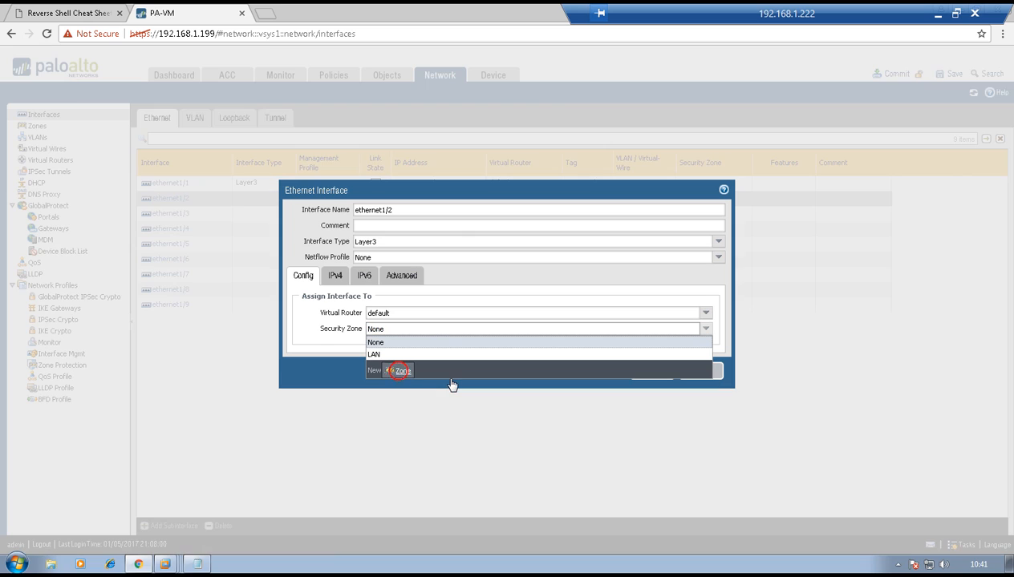
{"action": "type", "text": "WAN"}
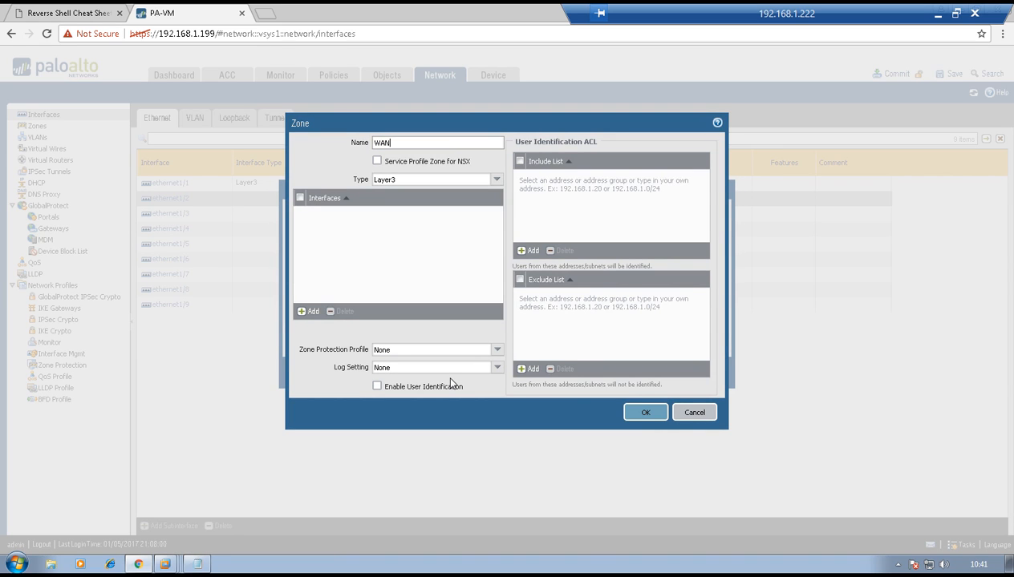
{"action": "left_click", "coordinate": [646, 413]}
Add the static IPv4 address 20.20.20.12/24 to ethernet1/2 and save the interface
{"action": "left_click", "coordinate": [327, 275]}
{"action": "left_click", "coordinate": [308, 397]}
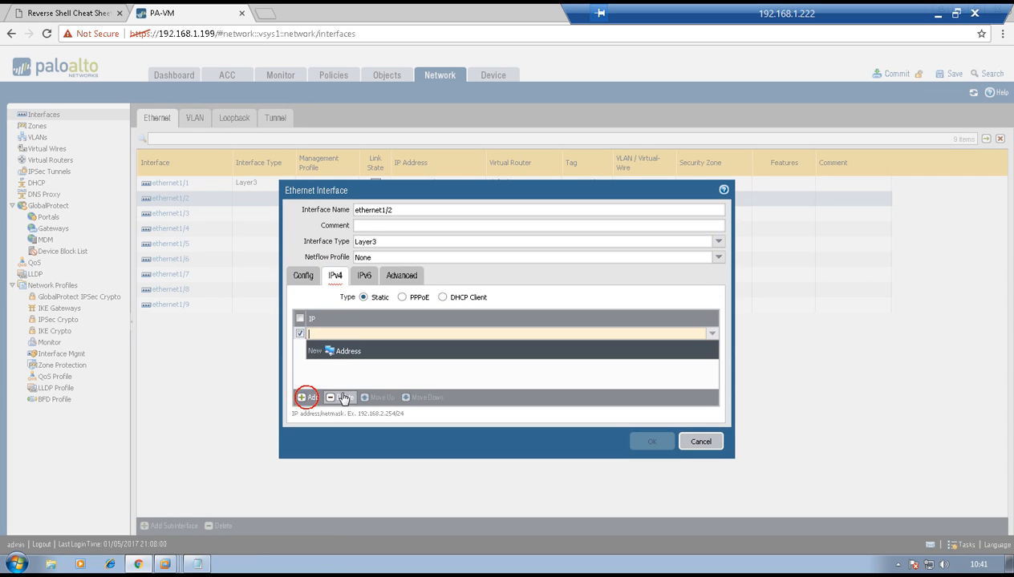
{"action": "type", "text": "20.20.20.12/24"}
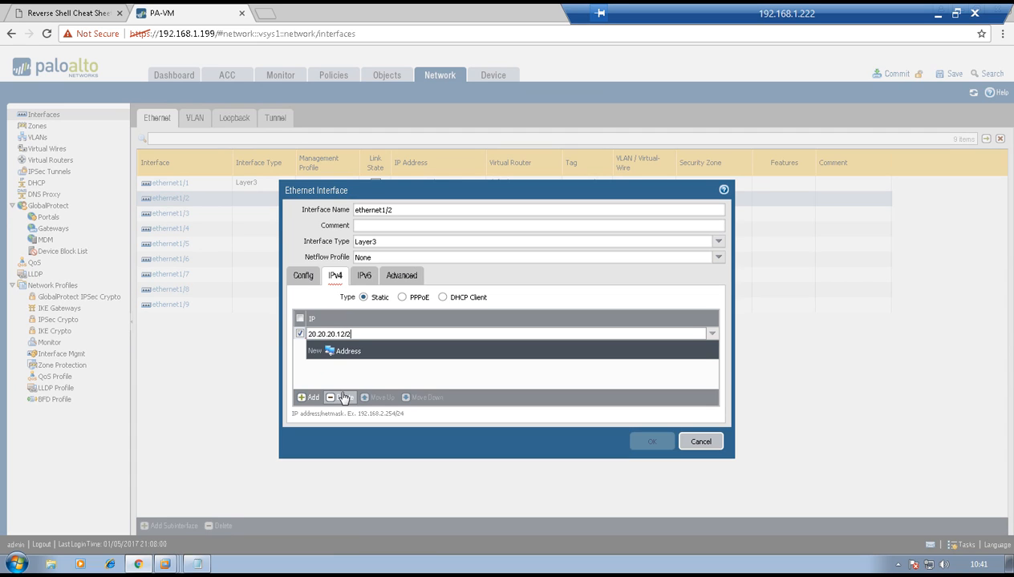
{"action": "left_click", "coordinate": [536, 445]}
{"action": "left_click", "coordinate": [652, 441]}
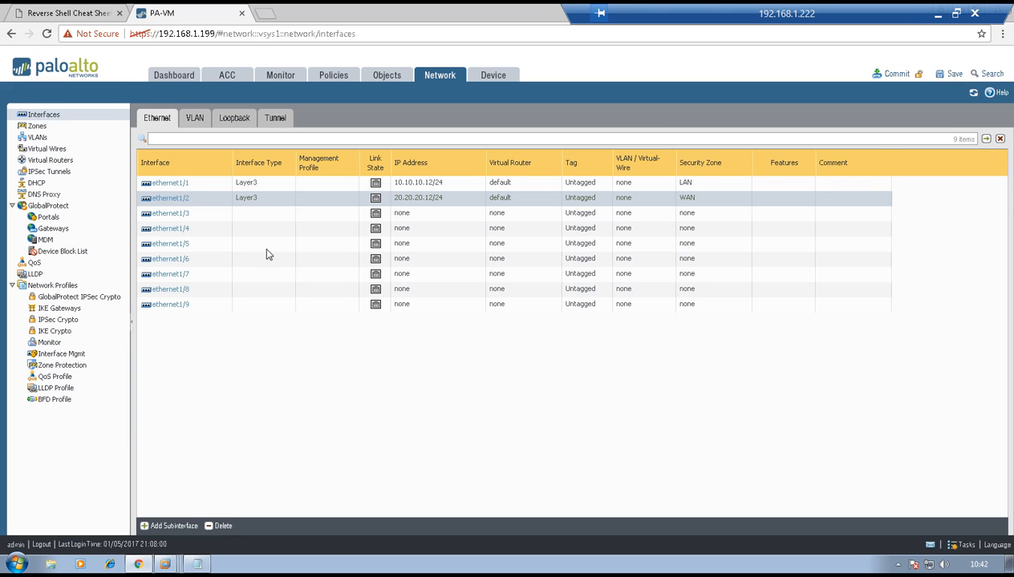
Set the interface type of ethernet1/3 to HA and save it
{"action": "left_click", "coordinate": [177, 212]}
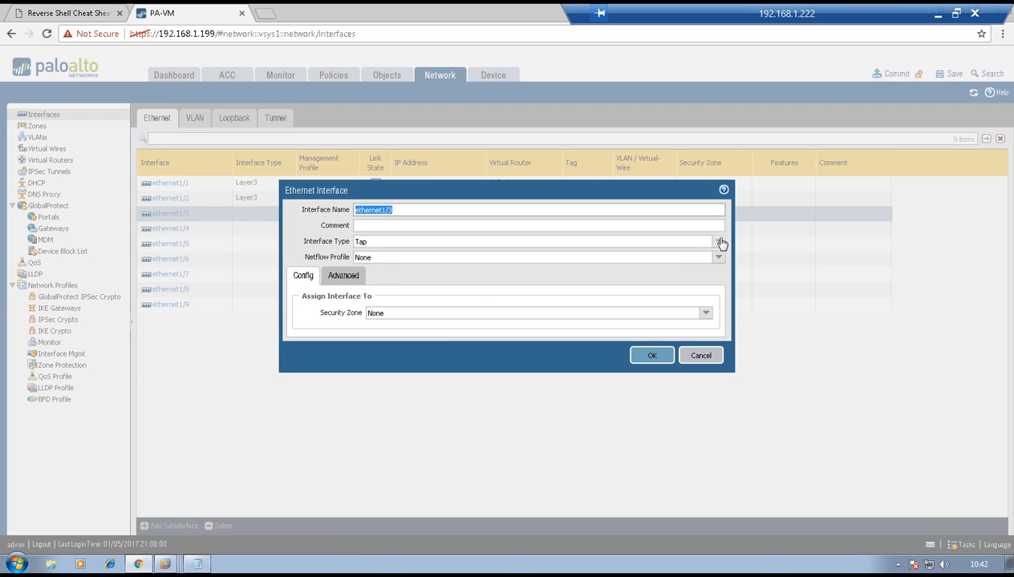
{"action": "left_click", "coordinate": [717, 241]}
{"action": "left_click", "coordinate": [514, 267]}
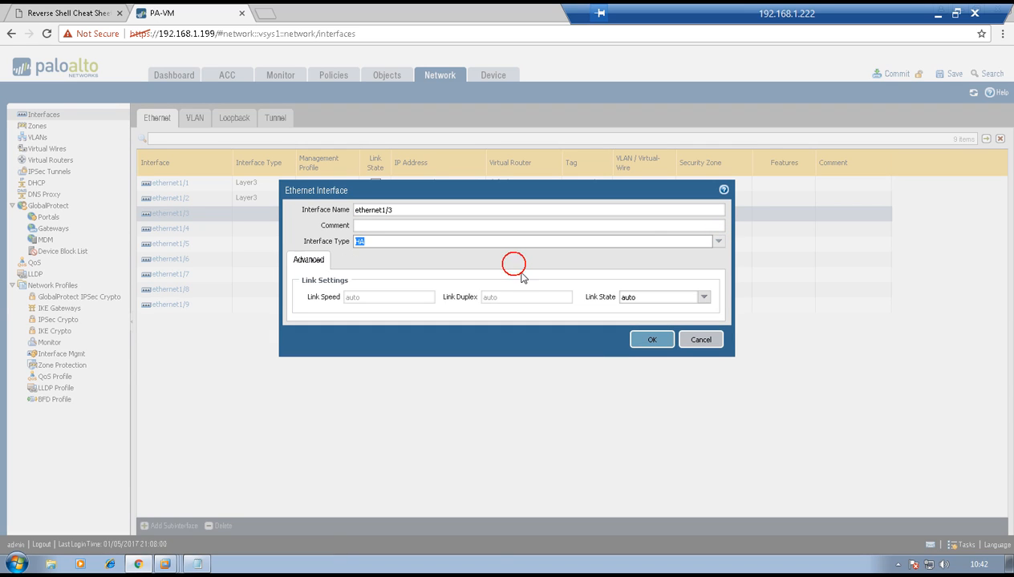
{"action": "left_click", "coordinate": [651, 339]}
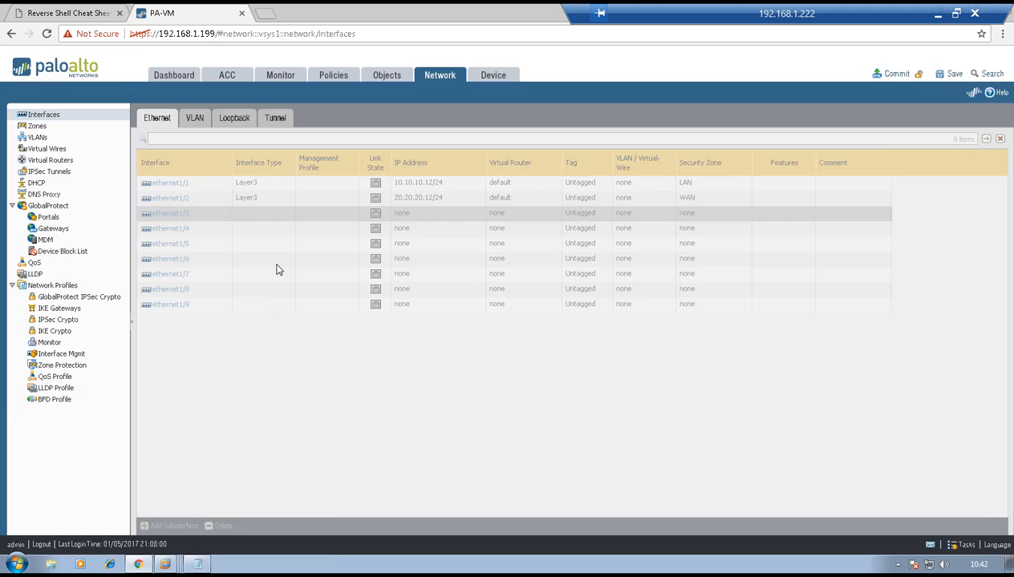
Set the interface type of ethernet1/4 to HA, save it and commit PAN1's configuration
{"action": "left_click", "coordinate": [164, 230]}
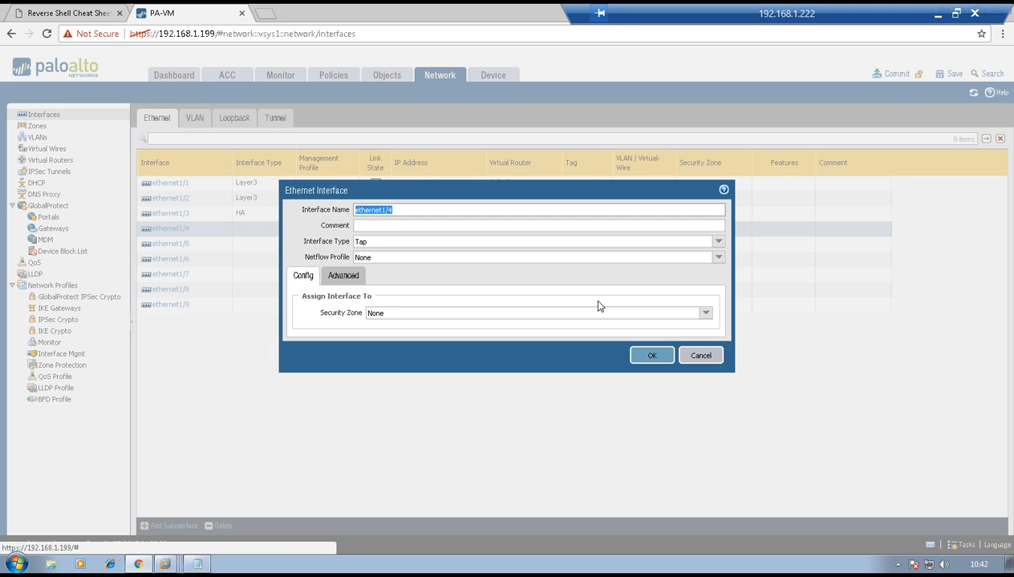
{"action": "left_click", "coordinate": [718, 241]}
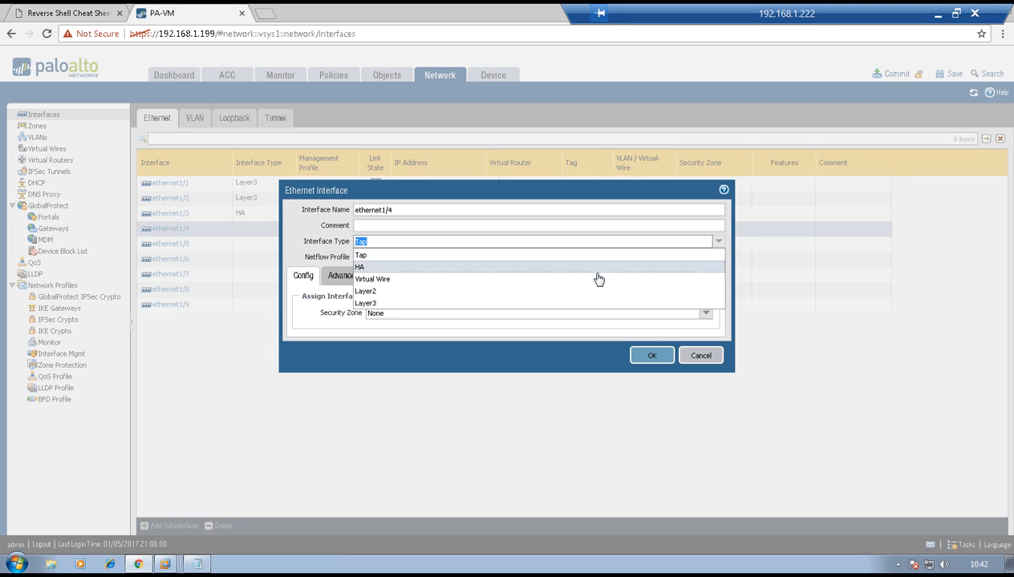
{"action": "left_click", "coordinate": [597, 278]}
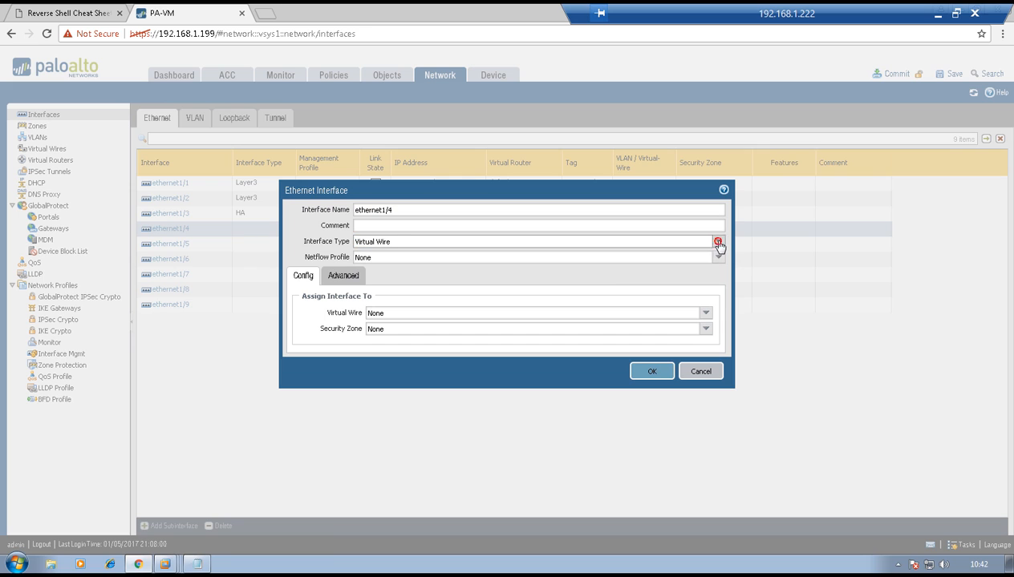
{"action": "left_click", "coordinate": [718, 241]}
{"action": "left_click", "coordinate": [658, 264]}
{"action": "left_click", "coordinate": [651, 339]}
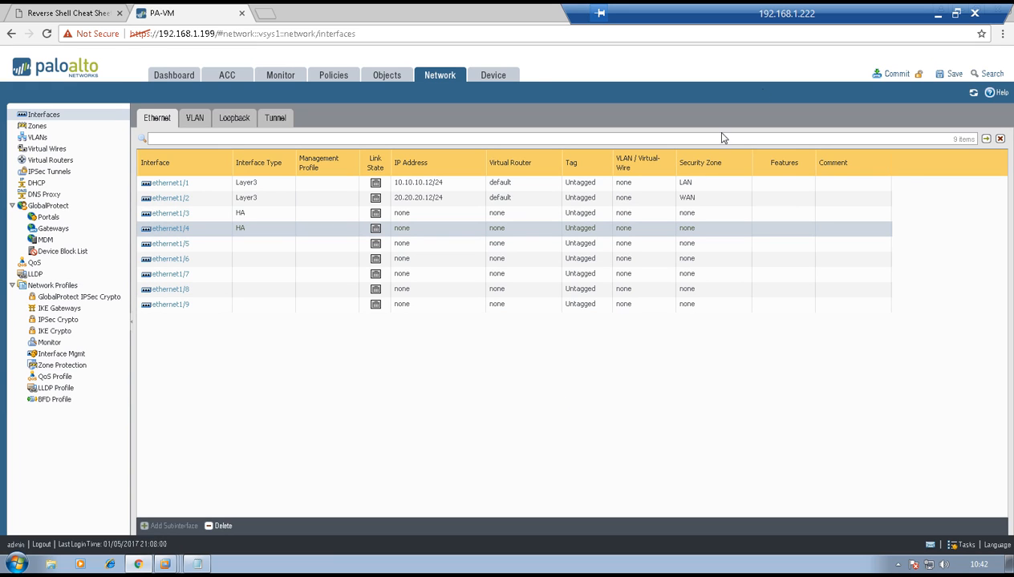
{"action": "left_click", "coordinate": [895, 73]}
{"action": "left_click", "coordinate": [564, 349]}
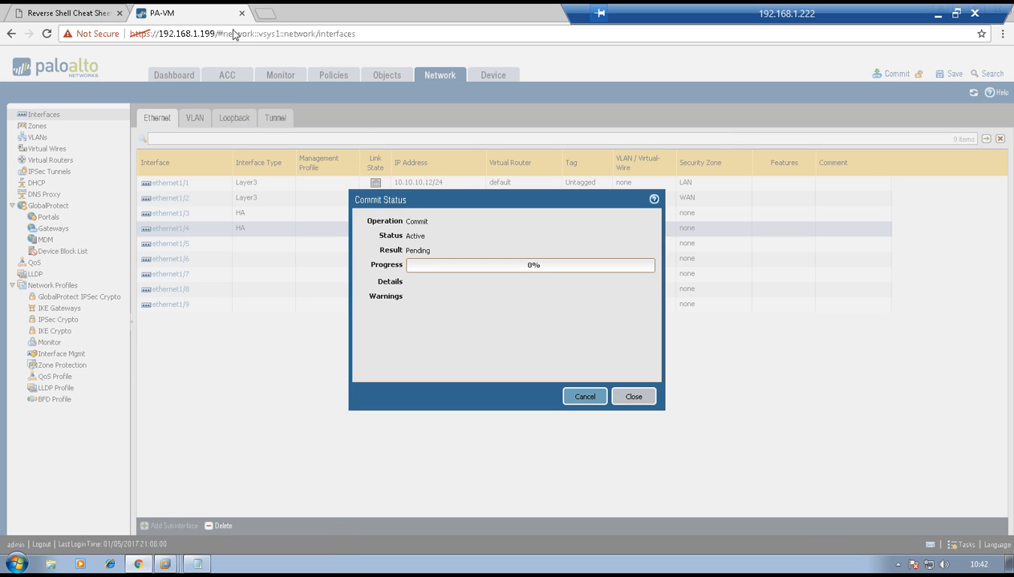
{"action": "left_click", "coordinate": [265, 13]}
{"action": "type", "text": "https://192.168.1.200"}
{"action": "key", "text": "Return"}
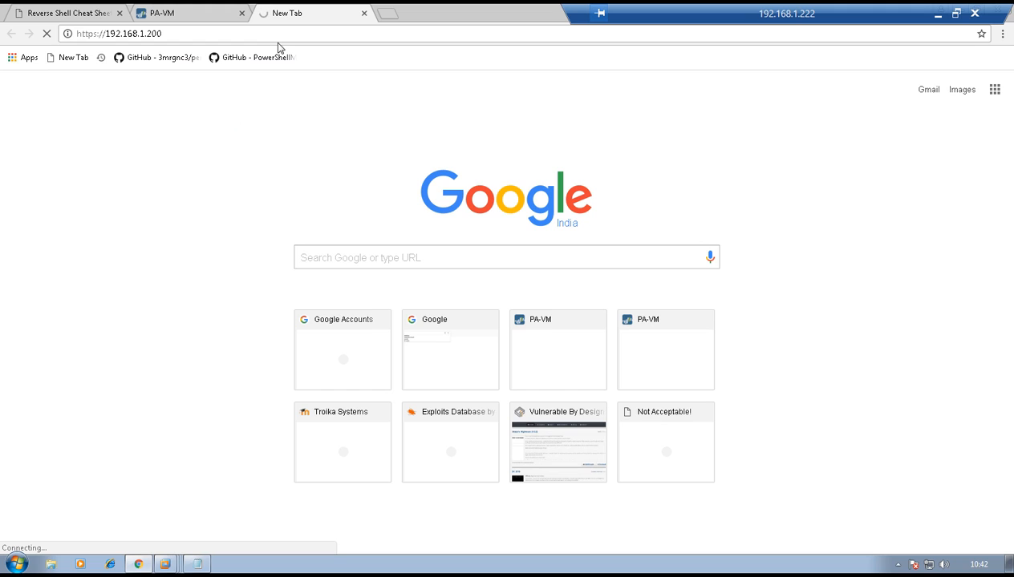
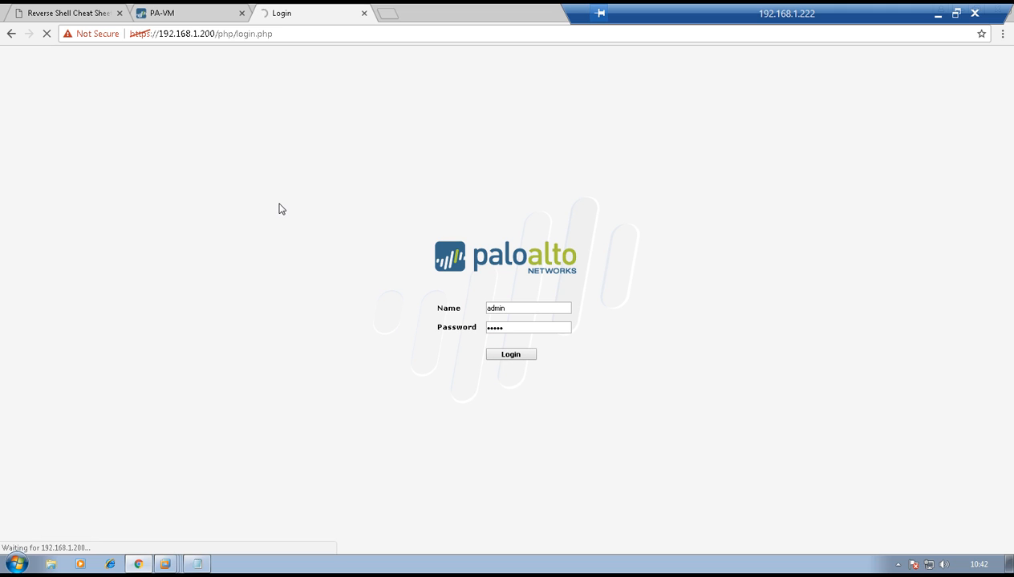
{"action": "left_click", "coordinate": [614, 114]}
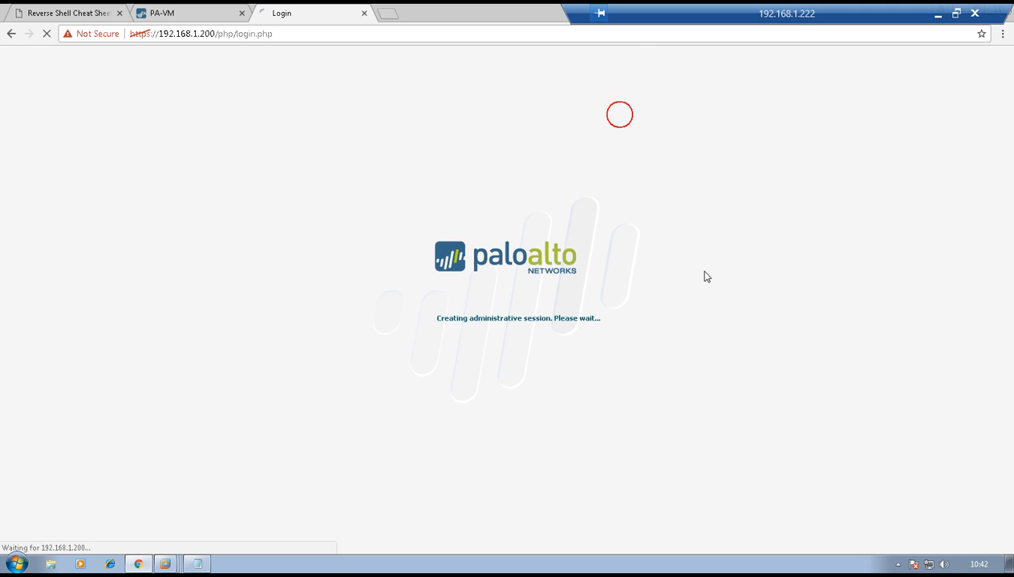
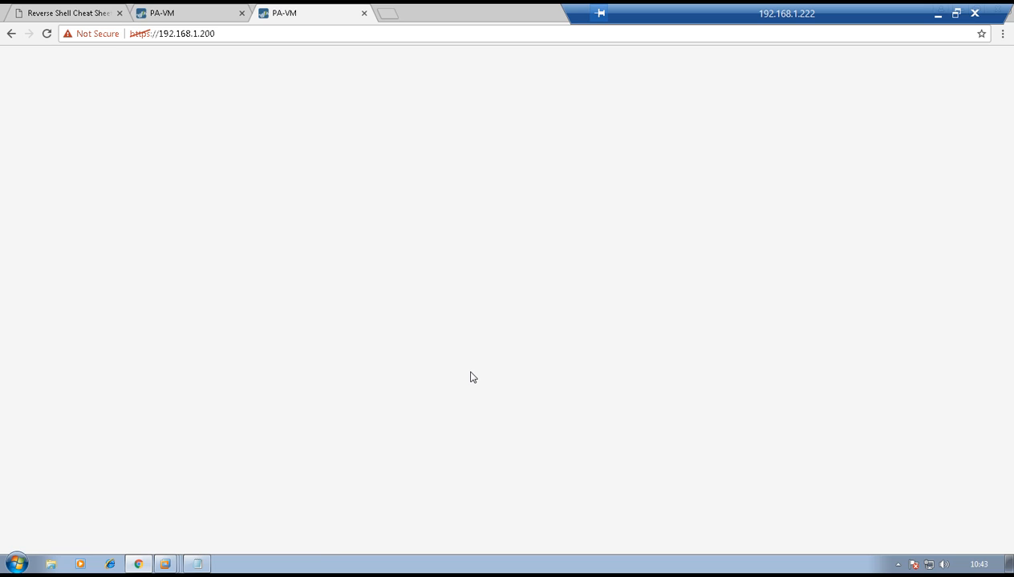
Close the commit status on the 192.168.1.199 firewall and open the network interfaces list of the 192.168.1.200 firewall
{"action": "left_click", "coordinate": [172, 13]}
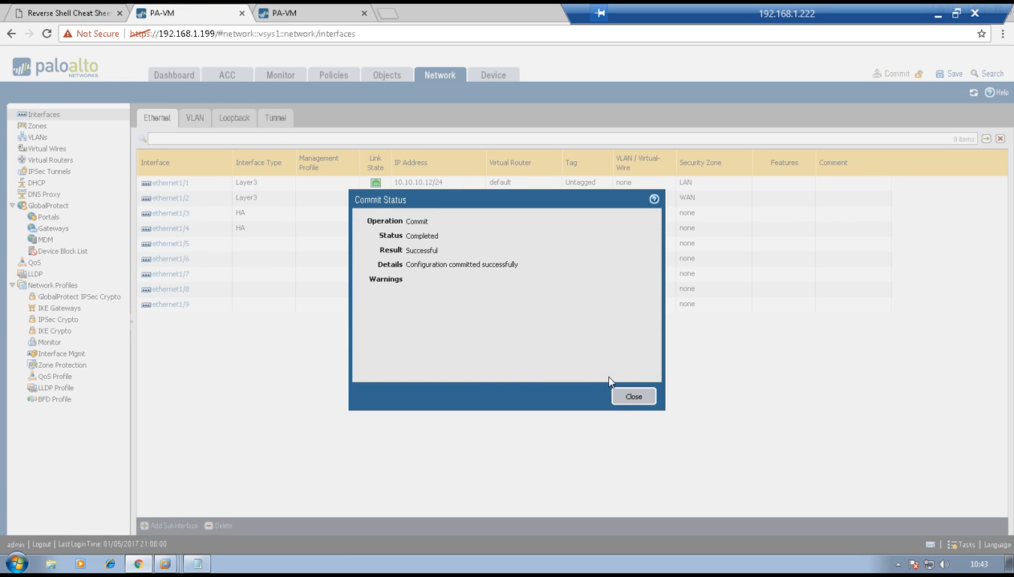
{"action": "left_click", "coordinate": [624, 398]}
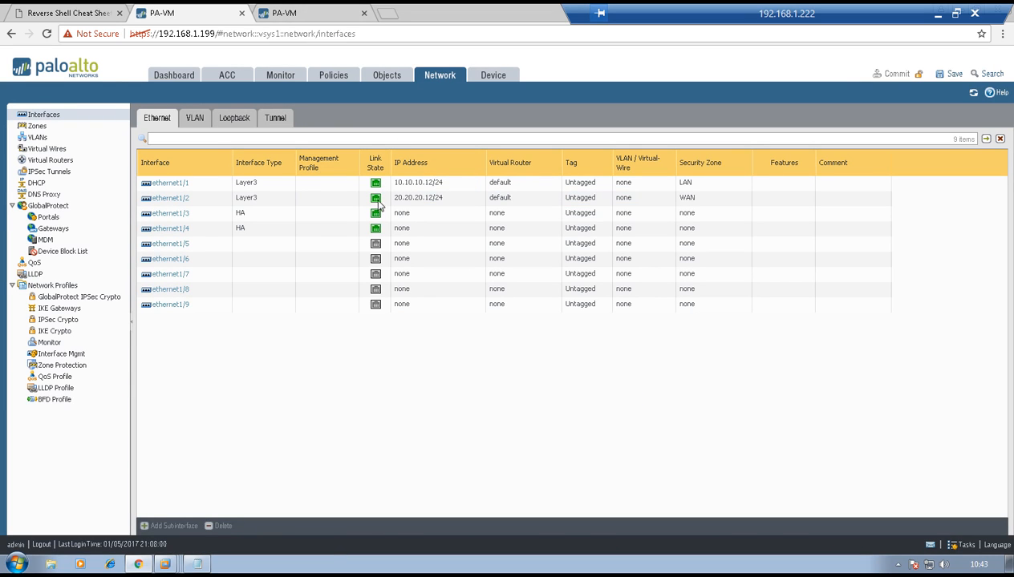
{"action": "left_click", "coordinate": [305, 13]}
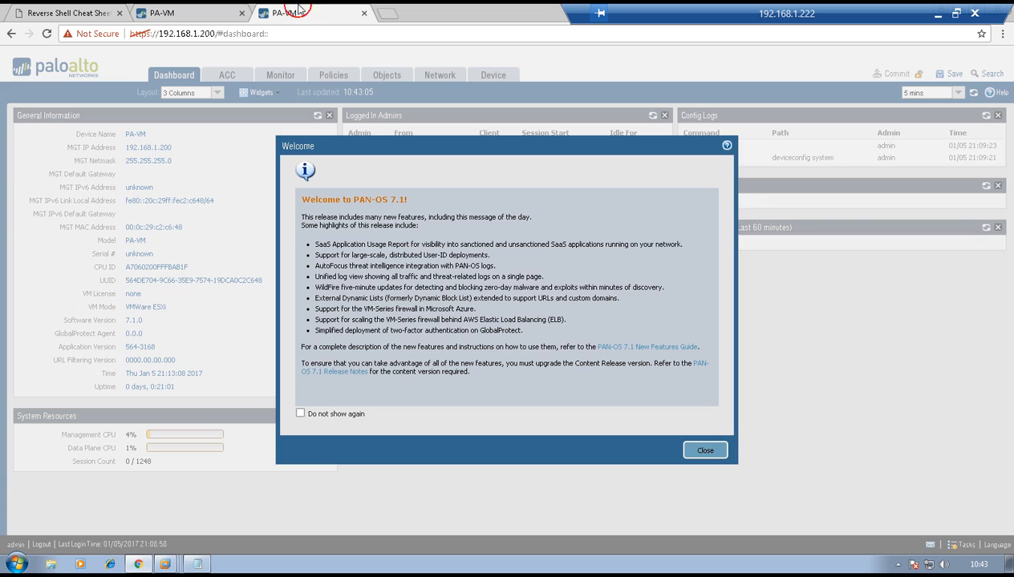
{"action": "left_click", "coordinate": [718, 452]}
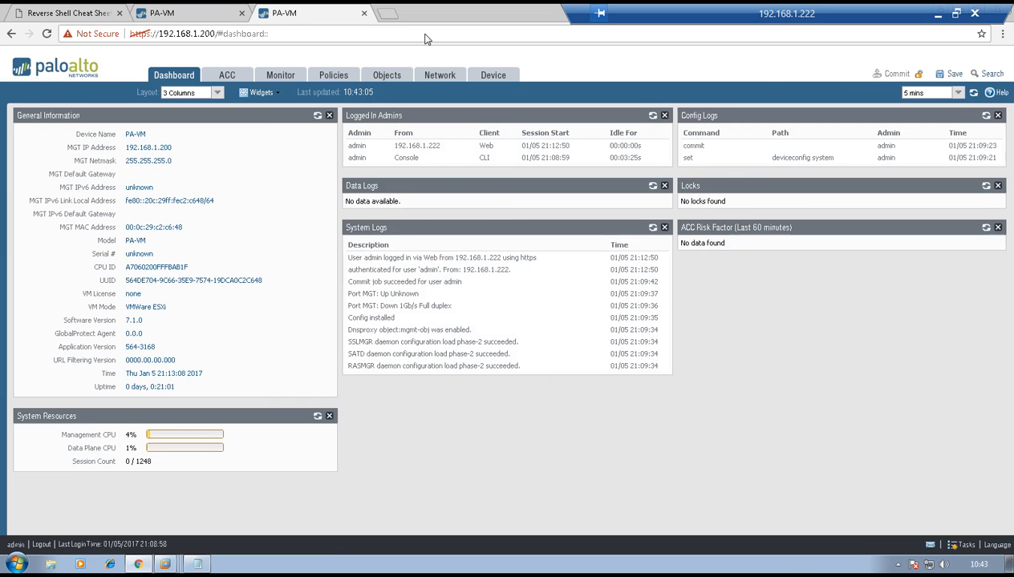
{"action": "left_click", "coordinate": [437, 76]}
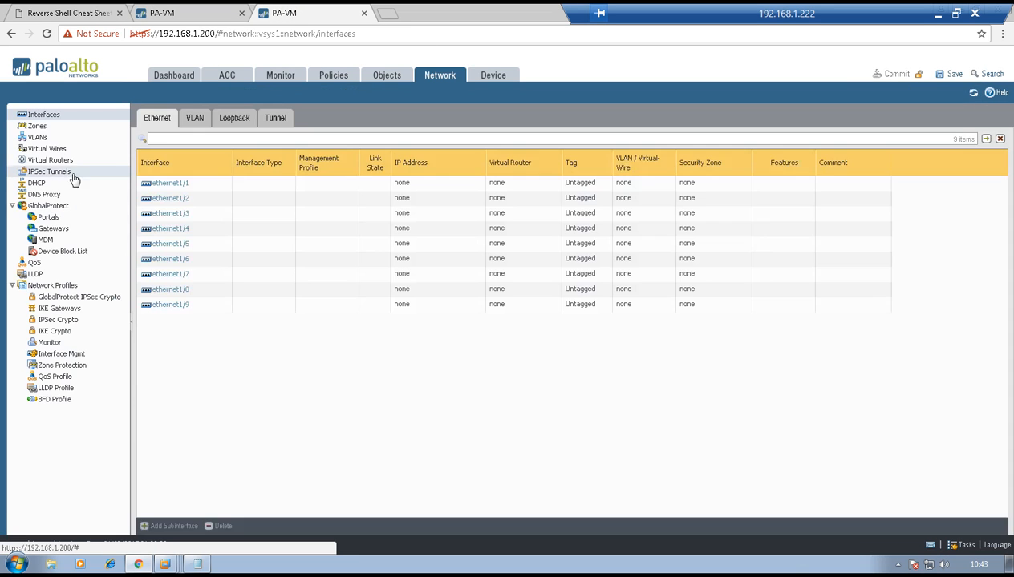
Set ethernet1/1 to interface type Layer3 and assign it to the default virtual router
{"action": "left_click", "coordinate": [167, 184]}
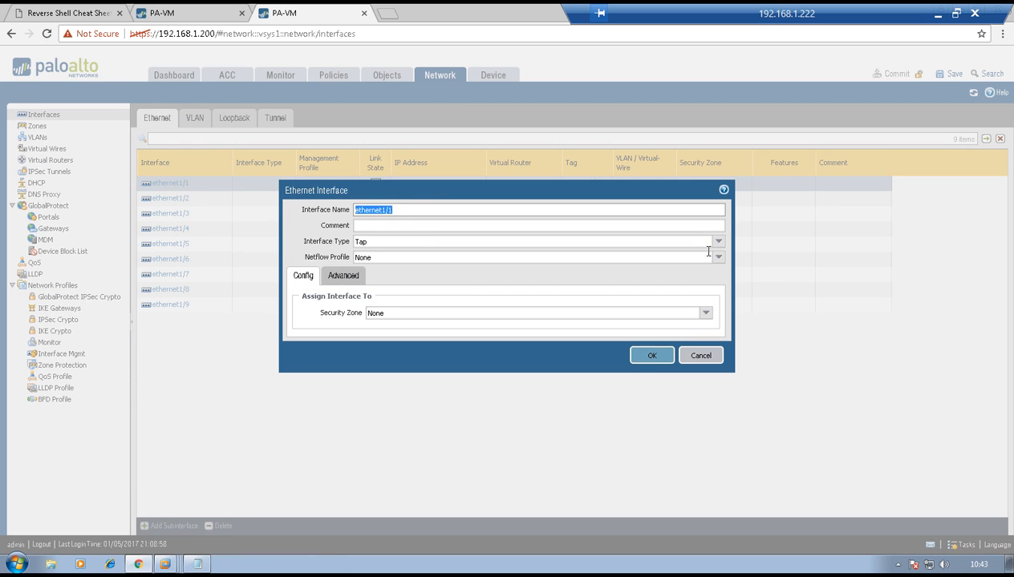
{"action": "left_click", "coordinate": [718, 242]}
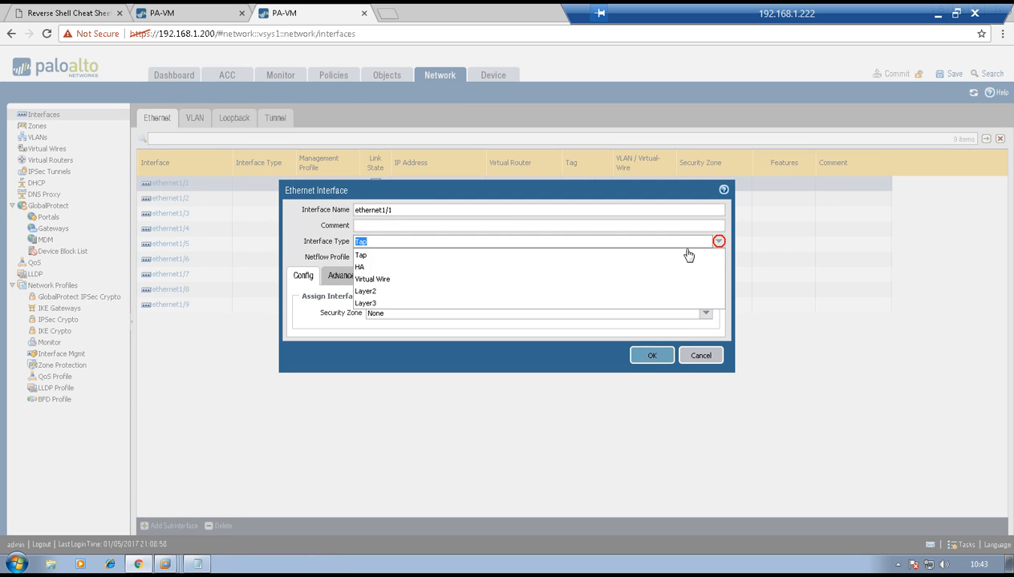
{"action": "left_click", "coordinate": [617, 303]}
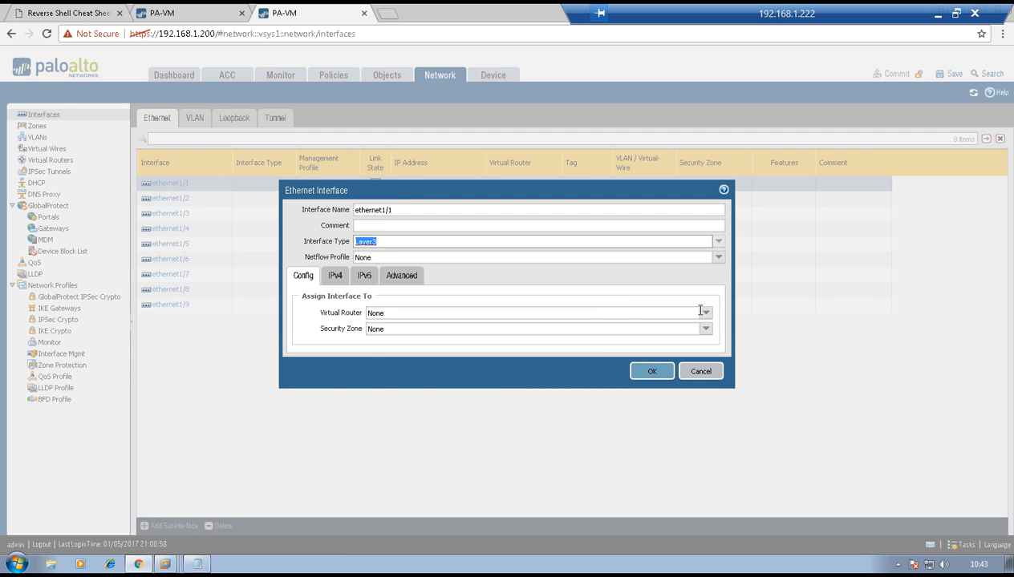
{"action": "left_click", "coordinate": [698, 313]}
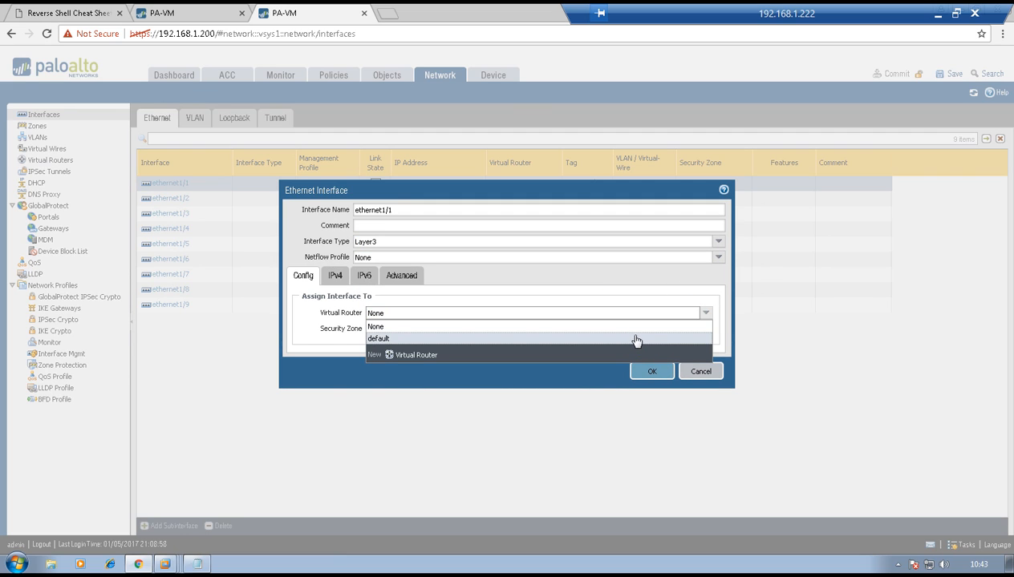
{"action": "left_click", "coordinate": [636, 340]}
Create a new Layer3 security zone named LAN for ethernet1/1
{"action": "left_click", "coordinate": [706, 330]}
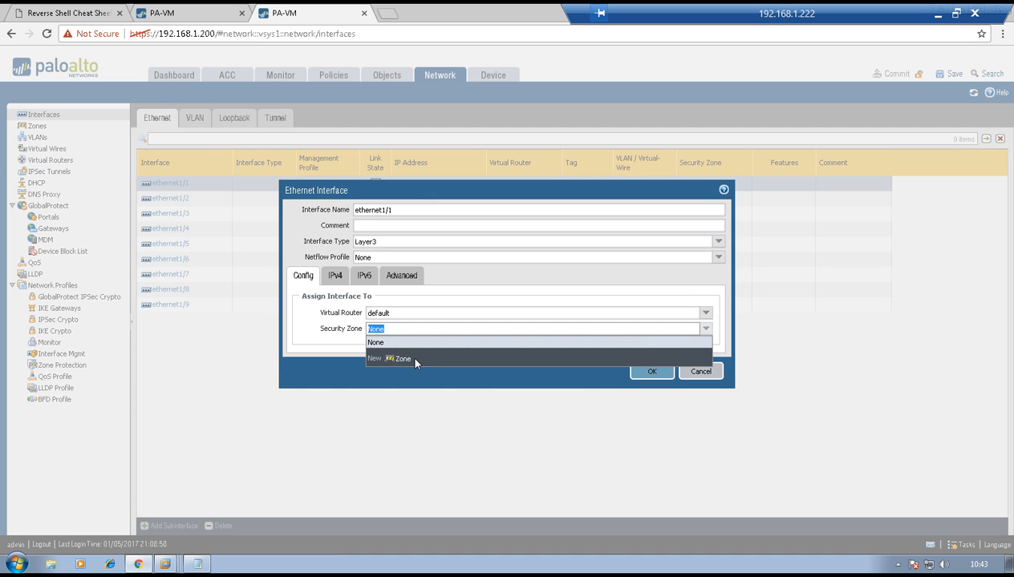
{"action": "left_click", "coordinate": [476, 365]}
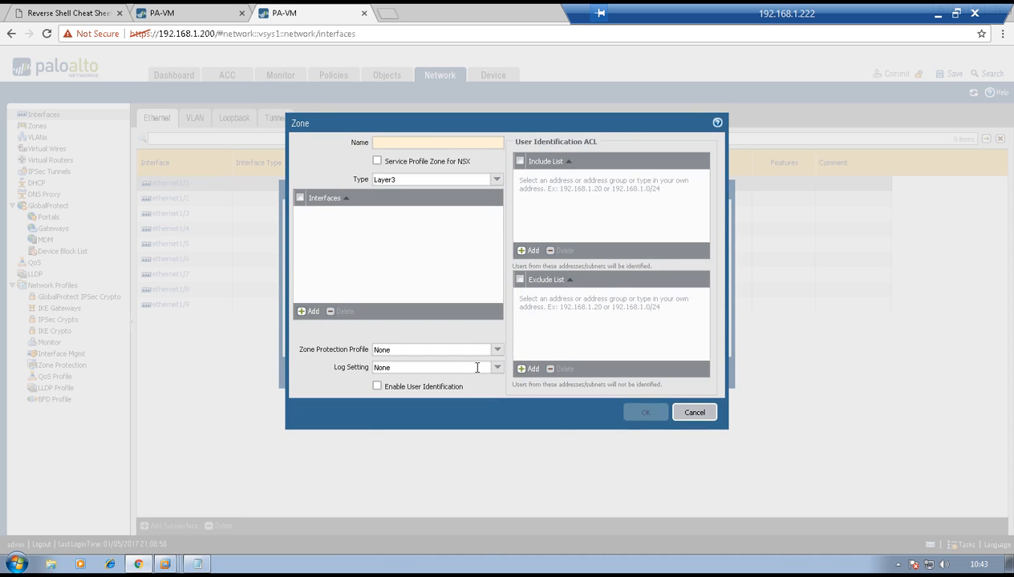
{"action": "type", "text": "LN"}
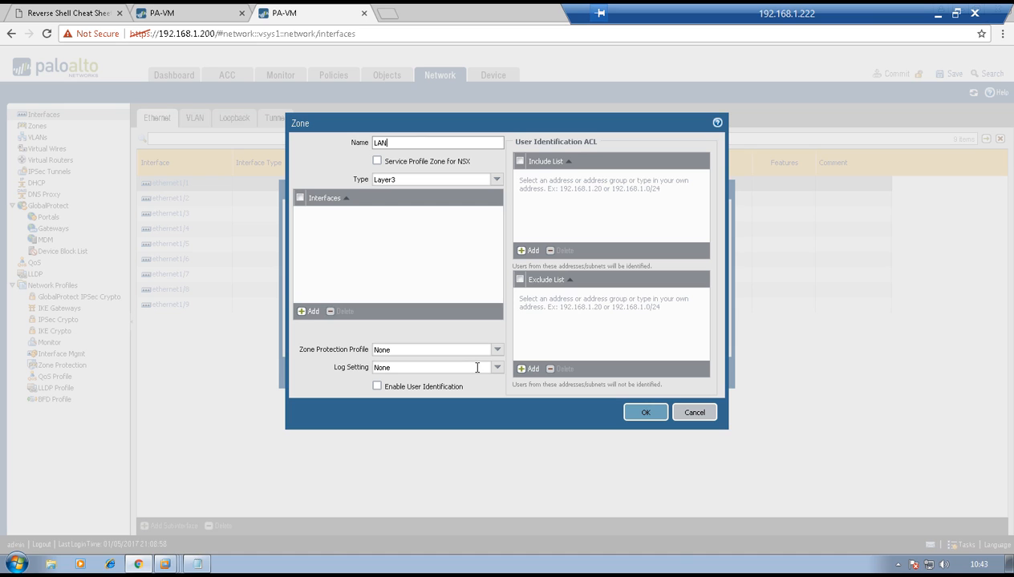
{"action": "left_click", "coordinate": [644, 413]}
Add the static IPv4 address 10.10.10.12/24 to ethernet1/1 and save the interface
{"action": "left_click", "coordinate": [335, 276]}
{"action": "left_click", "coordinate": [309, 398]}
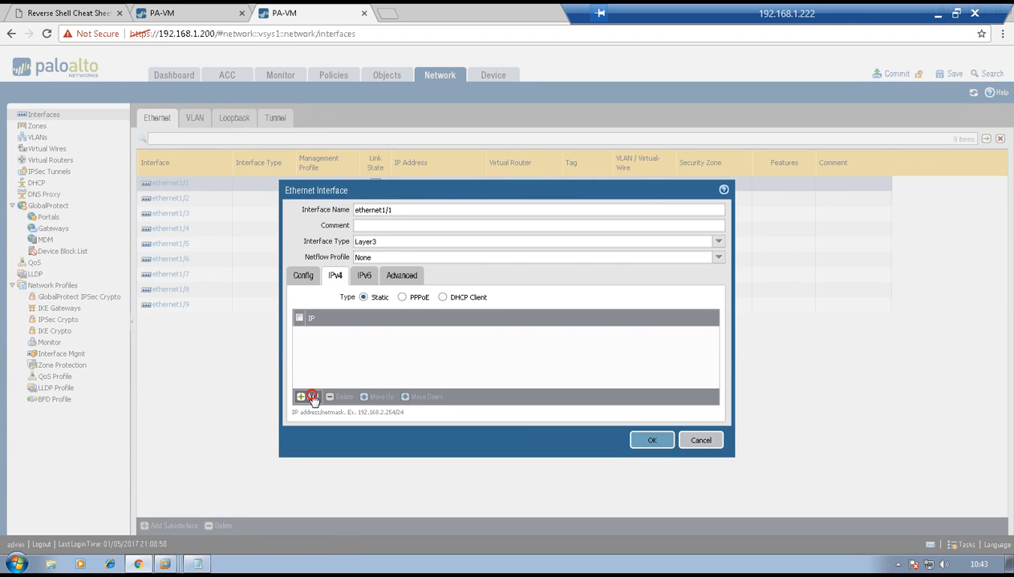
{"action": "type", "text": "10.10.10."}
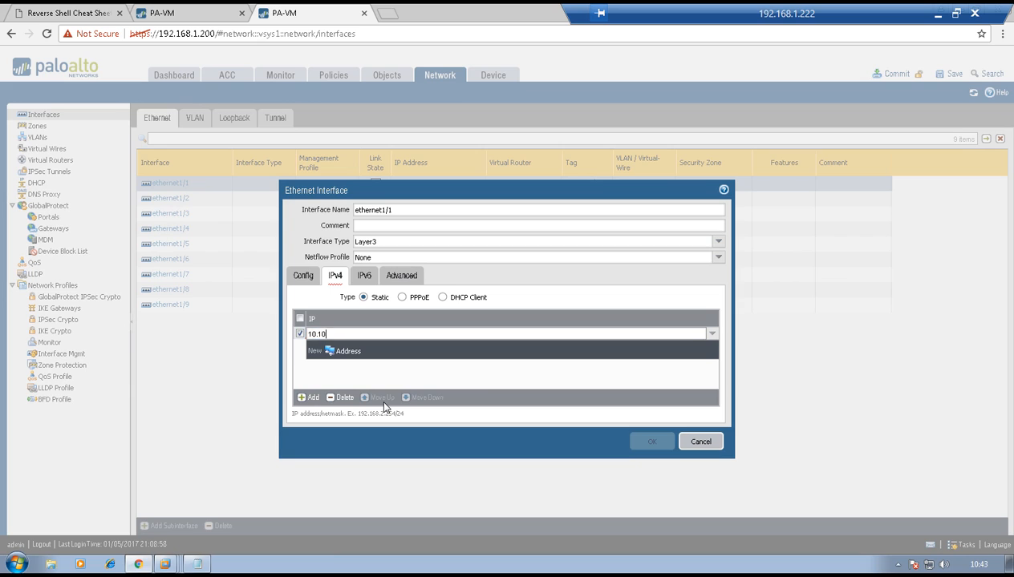
{"action": "type", "text": "12/24"}
{"action": "left_click", "coordinate": [538, 453]}
{"action": "left_click", "coordinate": [651, 442]}
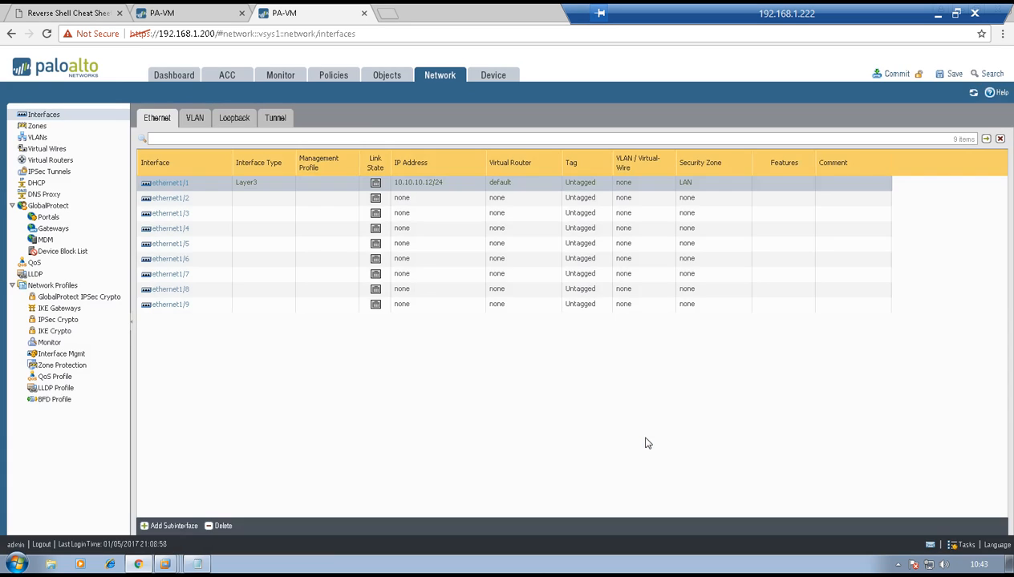
Set ethernet1/2 to interface type Layer3 and assign it to the default virtual router
{"action": "left_click", "coordinate": [164, 200]}
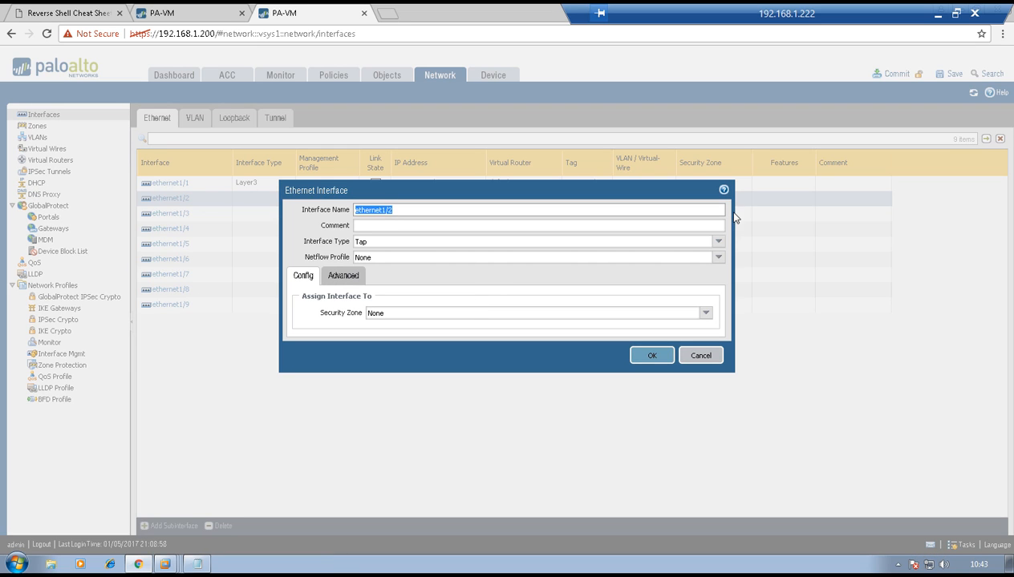
{"action": "left_click", "coordinate": [719, 242]}
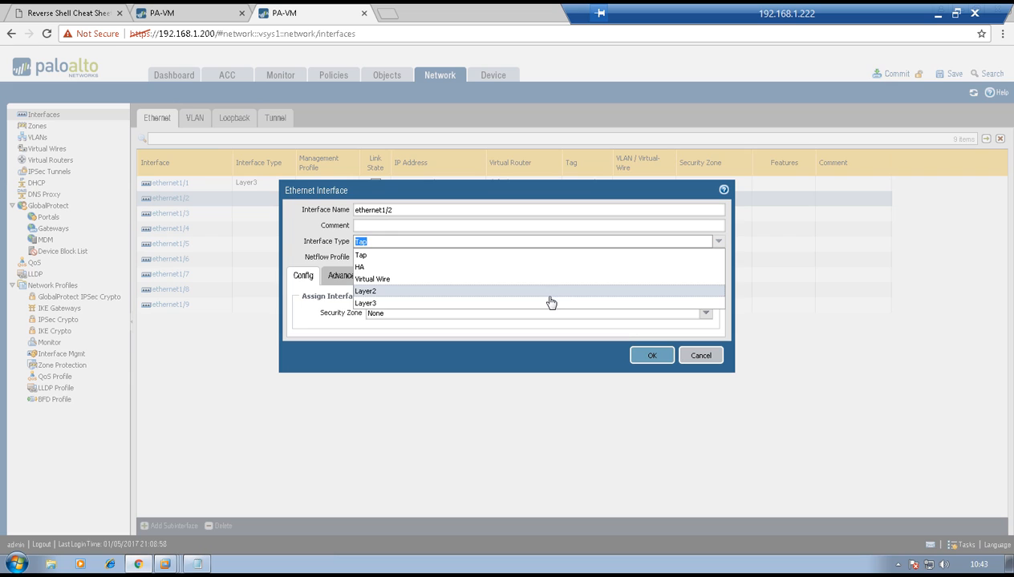
{"action": "left_click", "coordinate": [546, 299]}
{"action": "left_click", "coordinate": [705, 312]}
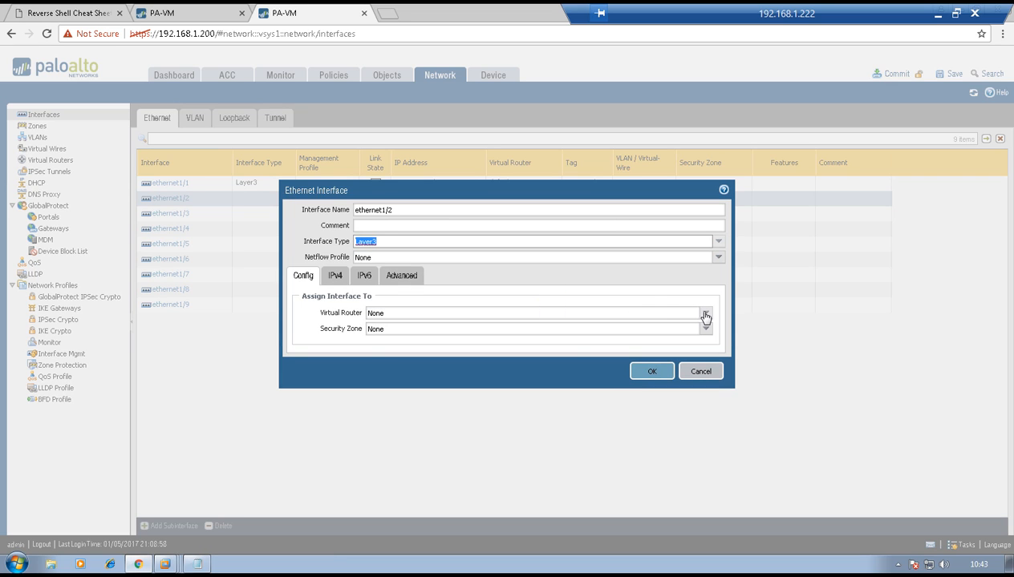
{"action": "left_click", "coordinate": [504, 338]}
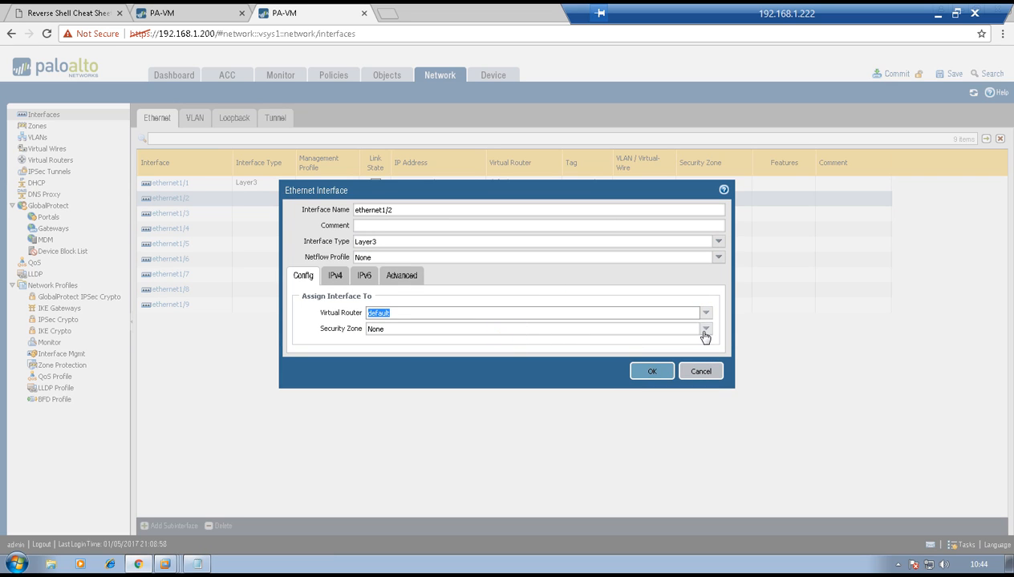
Create a new Layer3 security zone named WAN for ethernet1/2
{"action": "left_click", "coordinate": [705, 329]}
{"action": "left_click", "coordinate": [399, 371]}
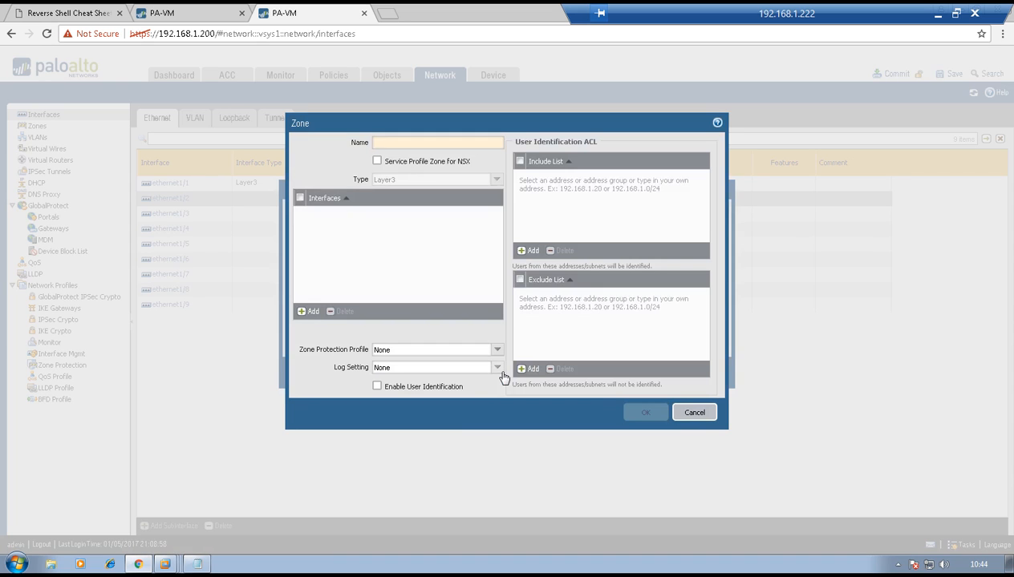
{"action": "type", "text": "WAN"}
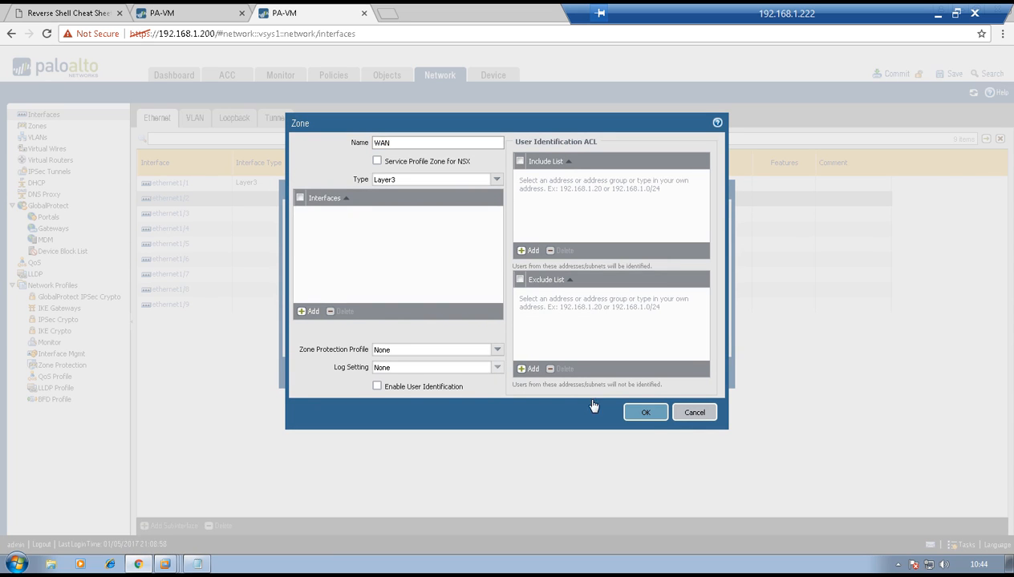
{"action": "left_click", "coordinate": [646, 412]}
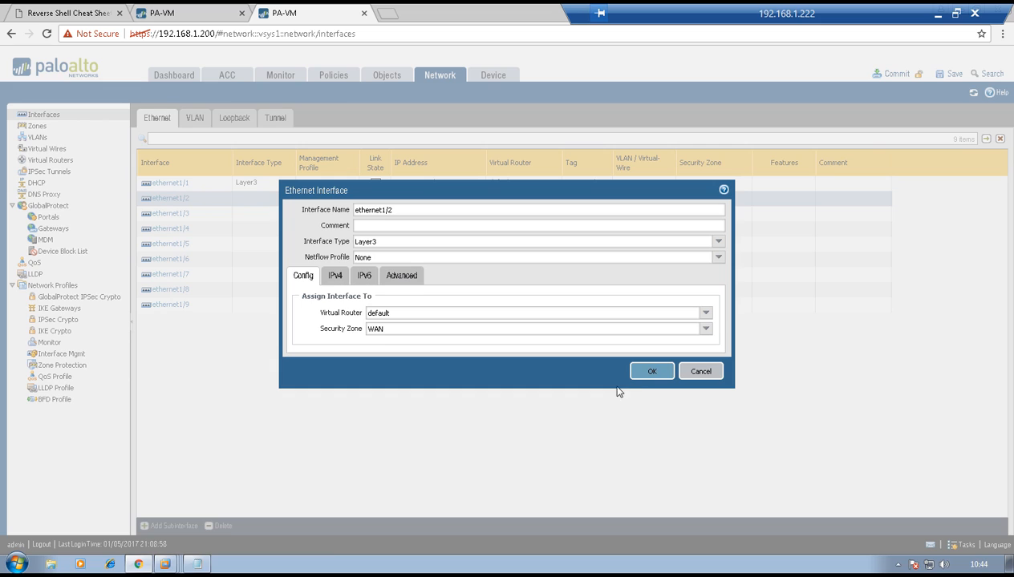
Add the static IPv4 address 20.20.20.12/24 to ethernet1/2 and save the interface
{"action": "left_click", "coordinate": [330, 277]}
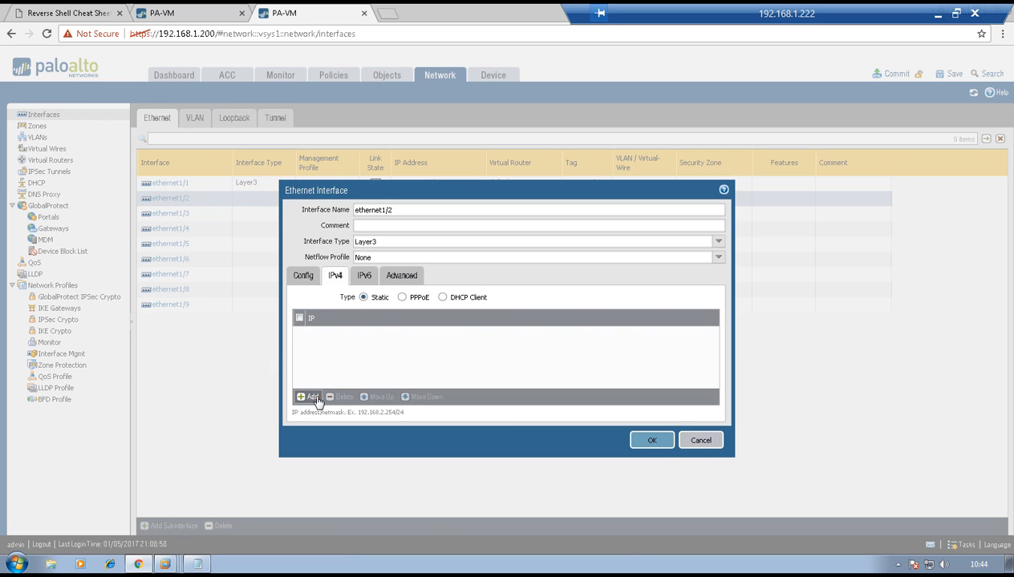
{"action": "left_click", "coordinate": [311, 398]}
{"action": "type", "text": "20.20."}
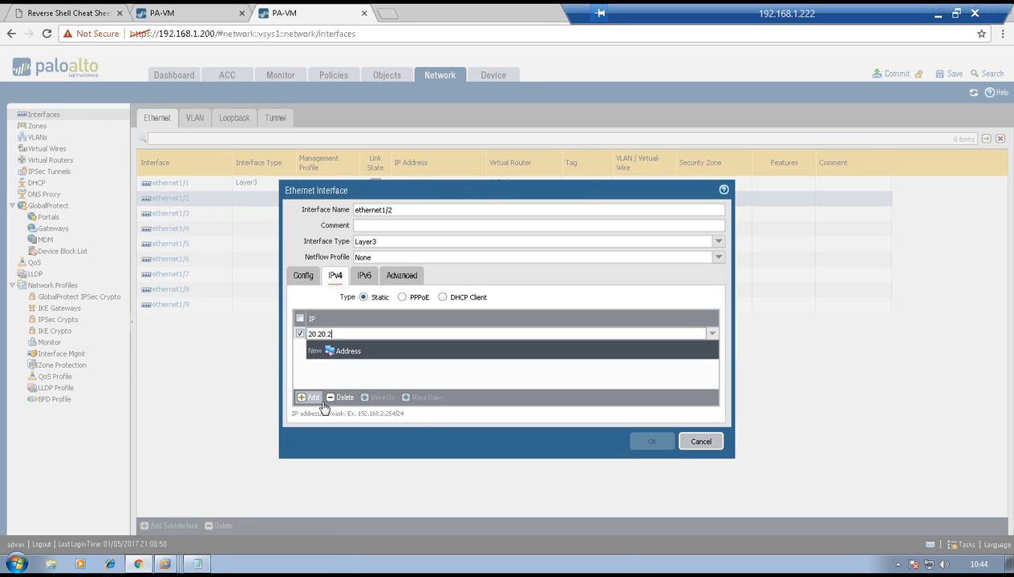
{"action": "type", "text": "24"}
{"action": "left_click", "coordinate": [409, 449]}
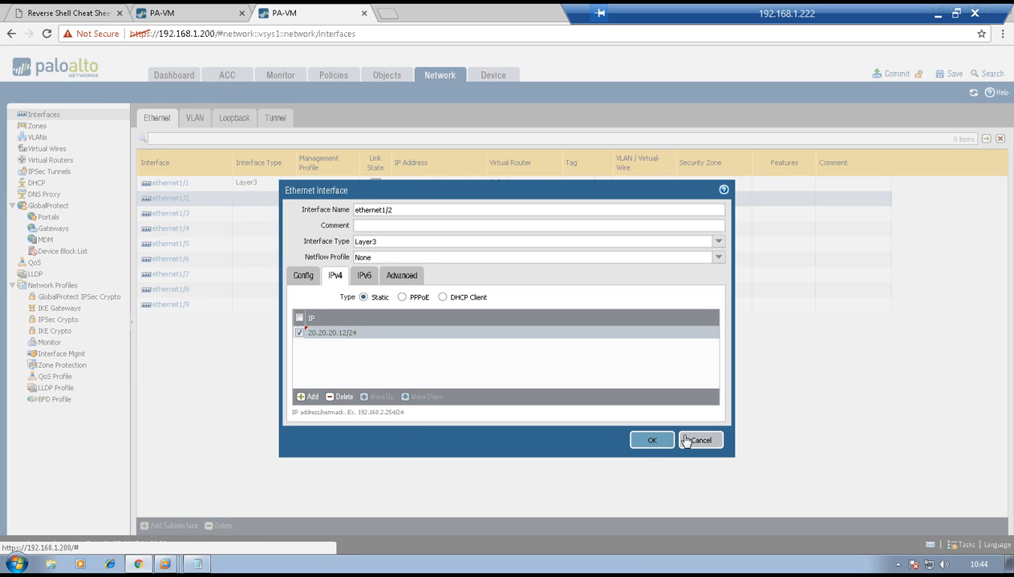
{"action": "left_click", "coordinate": [651, 441]}
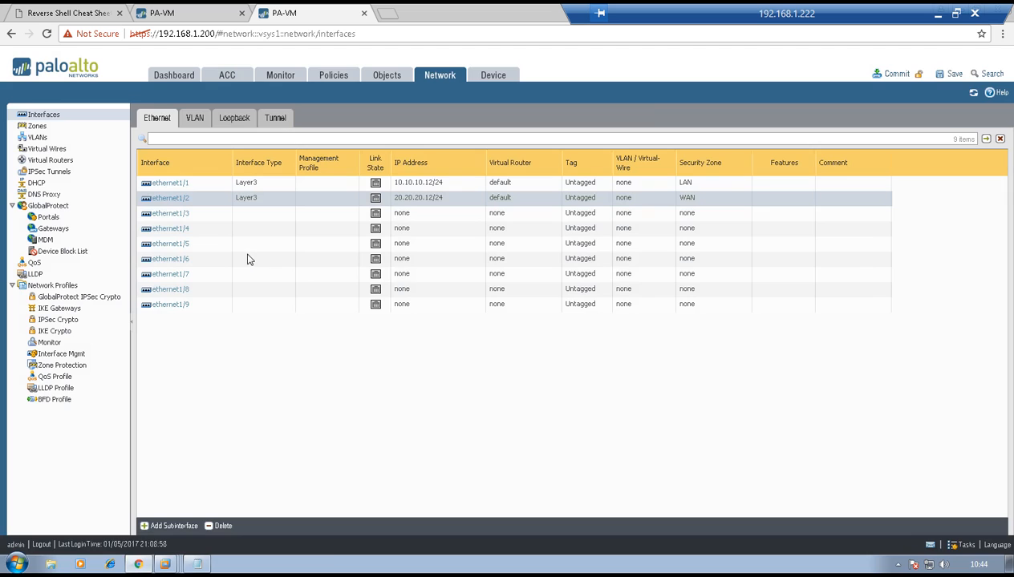
Set the interface type of both ethernet1/3 and ethernet1/4 to HA
{"action": "left_click", "coordinate": [173, 214]}
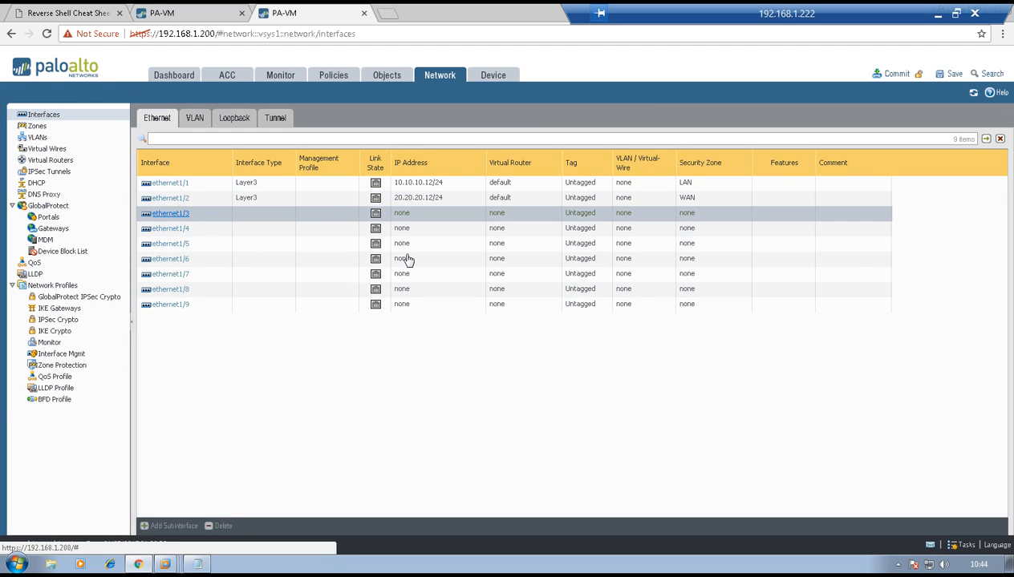
{"action": "left_click", "coordinate": [717, 241]}
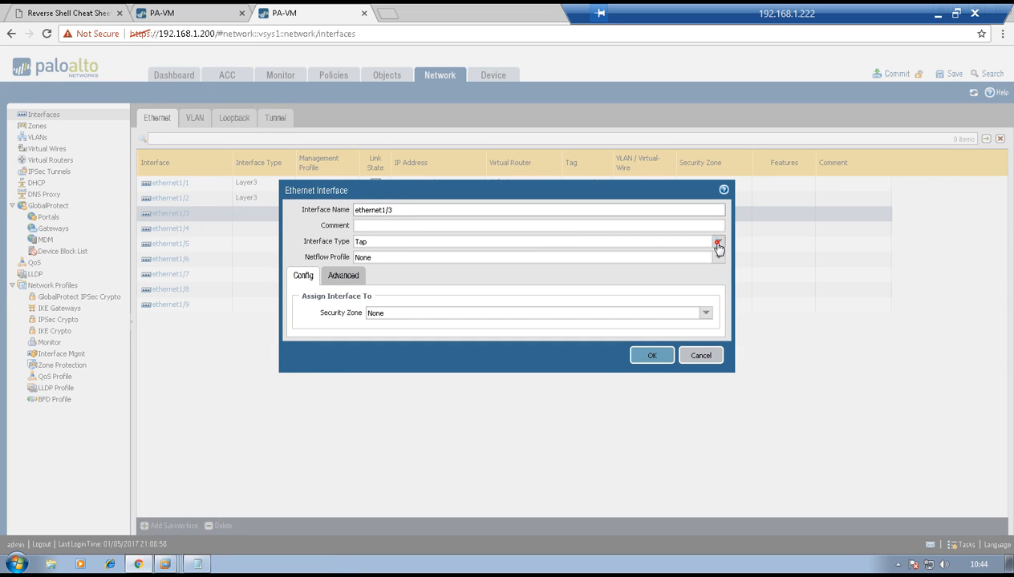
{"action": "left_click", "coordinate": [587, 267]}
{"action": "left_click", "coordinate": [646, 340]}
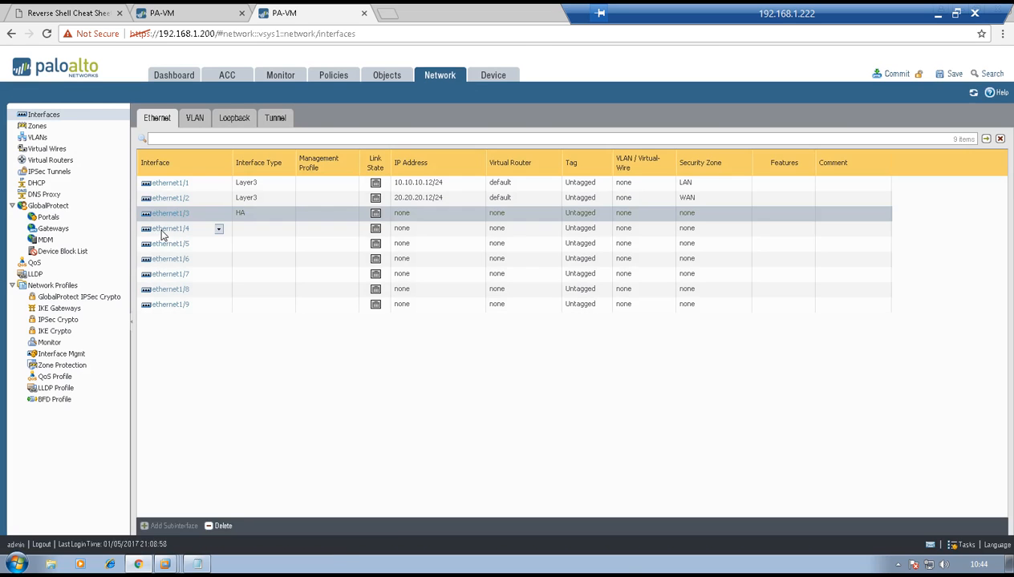
{"action": "left_click", "coordinate": [169, 229]}
{"action": "left_click", "coordinate": [717, 244]}
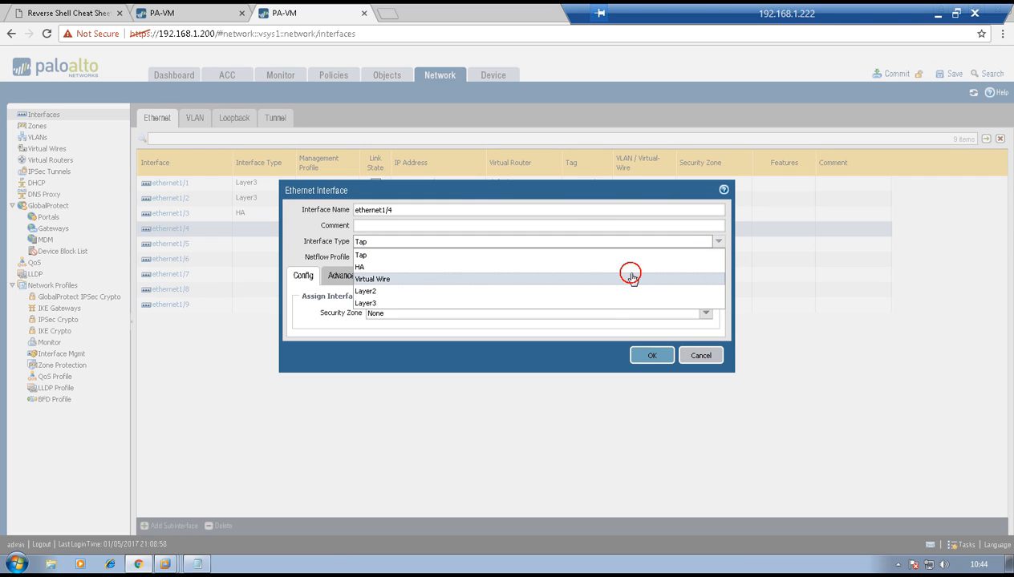
{"action": "left_click", "coordinate": [630, 268]}
{"action": "left_click", "coordinate": [652, 339]}
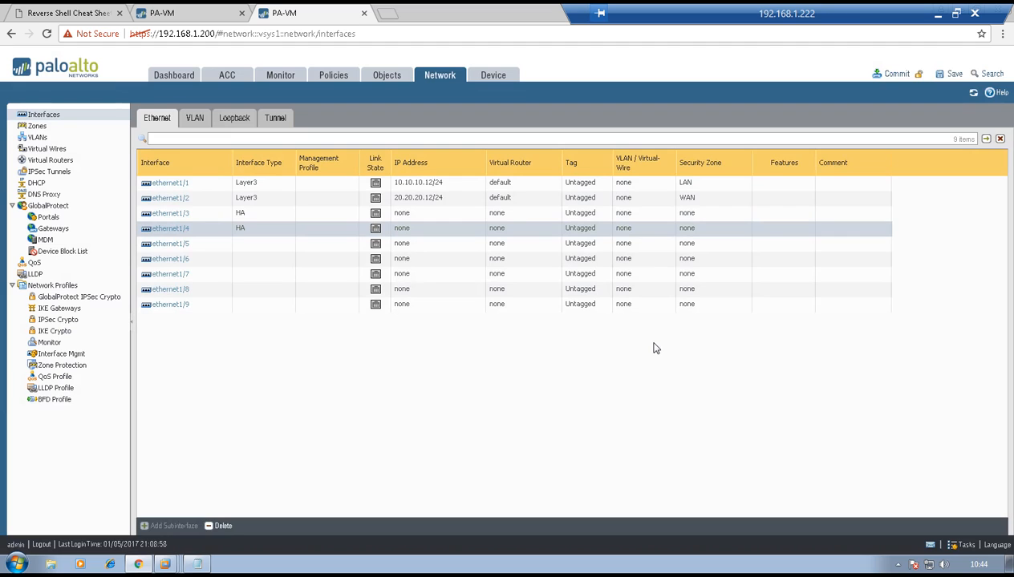
Commit the configuration on the 192.168.1.200 firewall and open the High Availability settings of the 192.168.1.199 firewall
{"action": "left_click", "coordinate": [881, 74]}
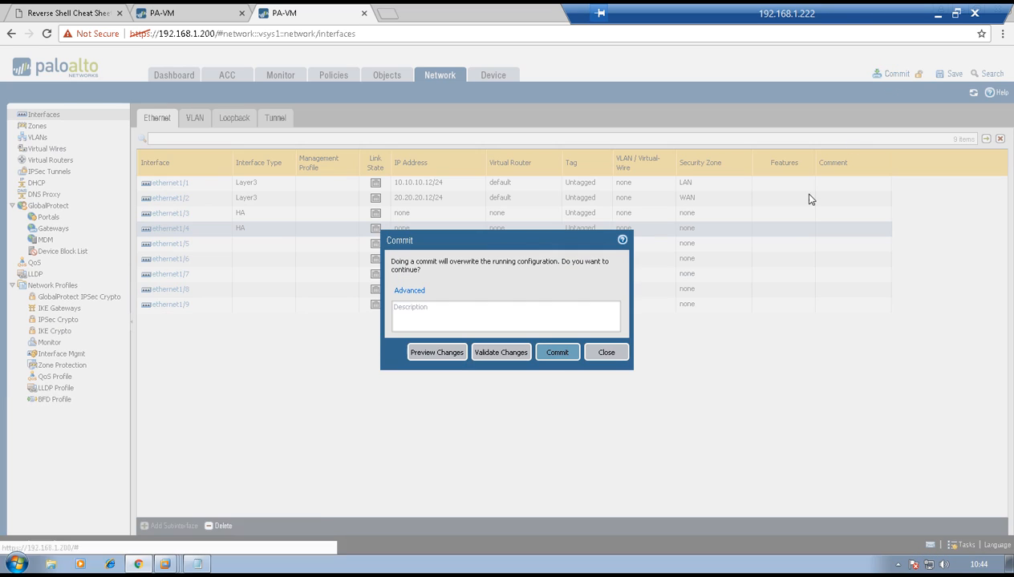
{"action": "left_click", "coordinate": [556, 352]}
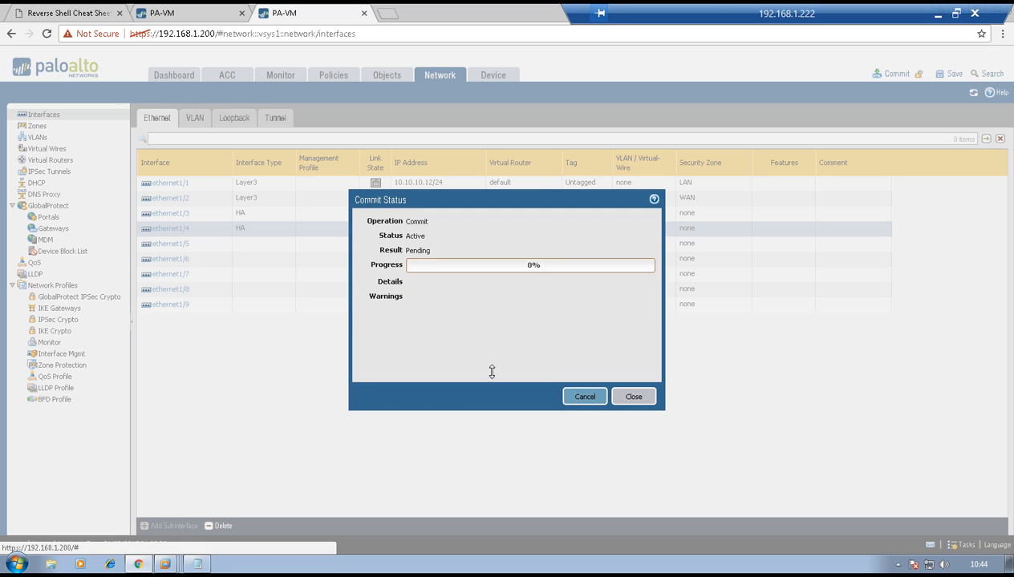
{"action": "left_click", "coordinate": [182, 9]}
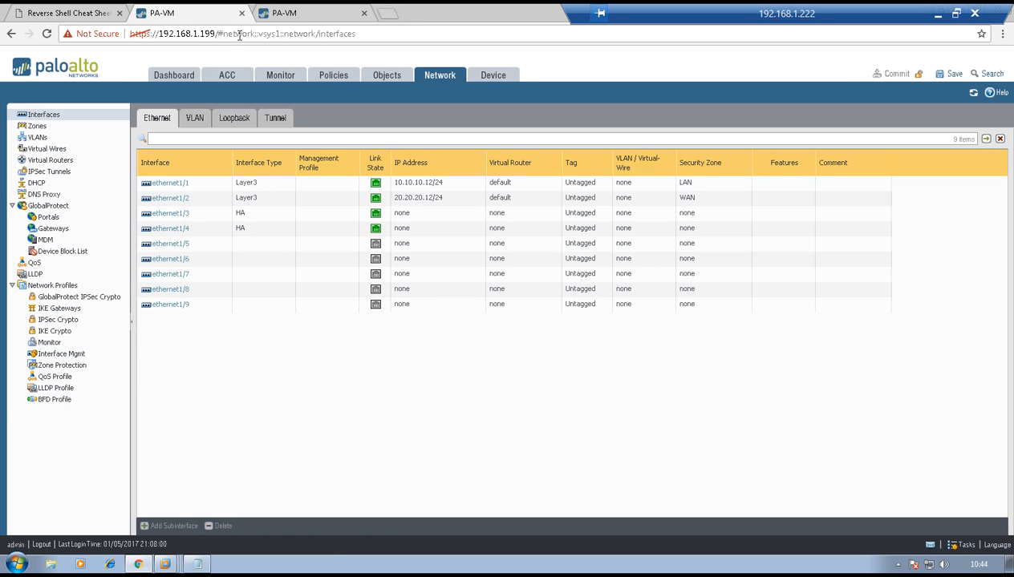
{"action": "left_click", "coordinate": [495, 77]}
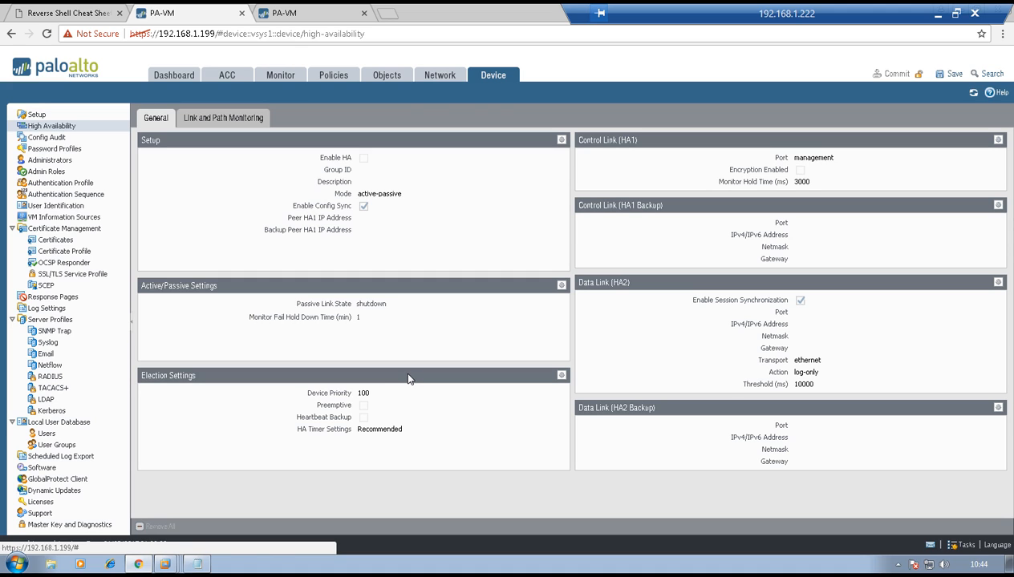
Enable HA in the high availability setup of the 192.168.1.199 firewall and set the group ID to 1
{"action": "left_click", "coordinate": [560, 142]}
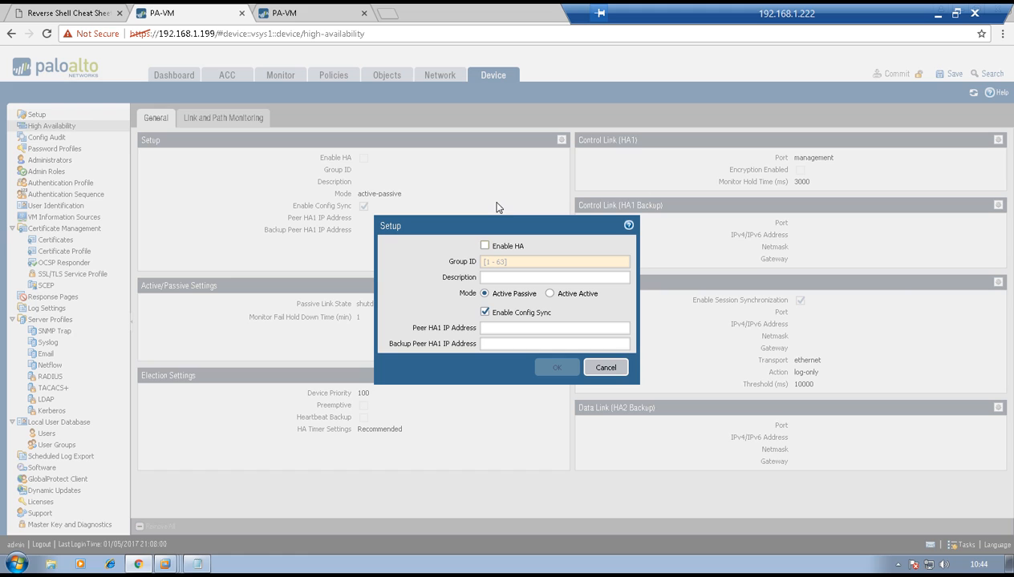
{"action": "left_click", "coordinate": [484, 245]}
{"action": "left_click", "coordinate": [508, 259]}
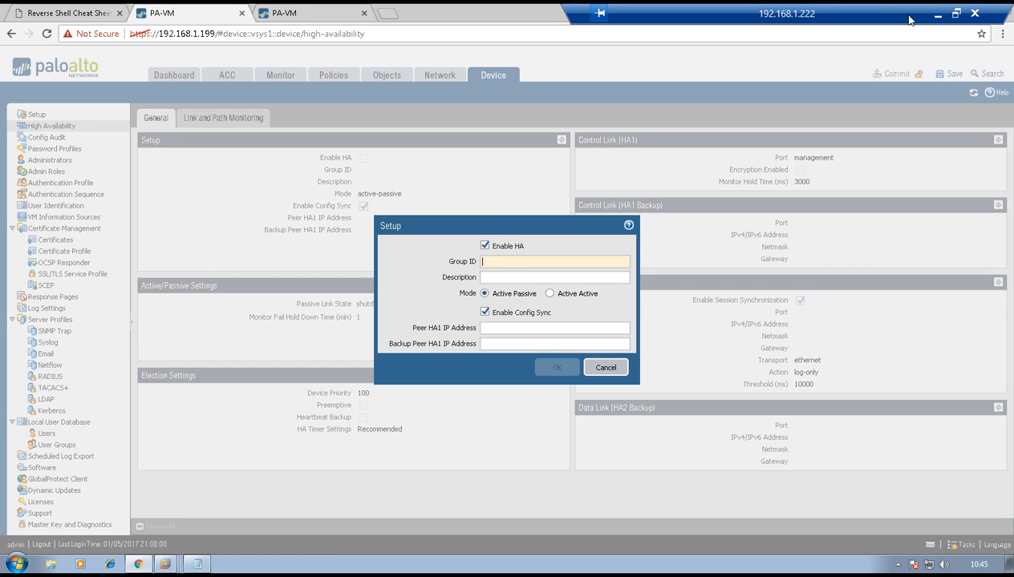
{"action": "type", "text": "1"}
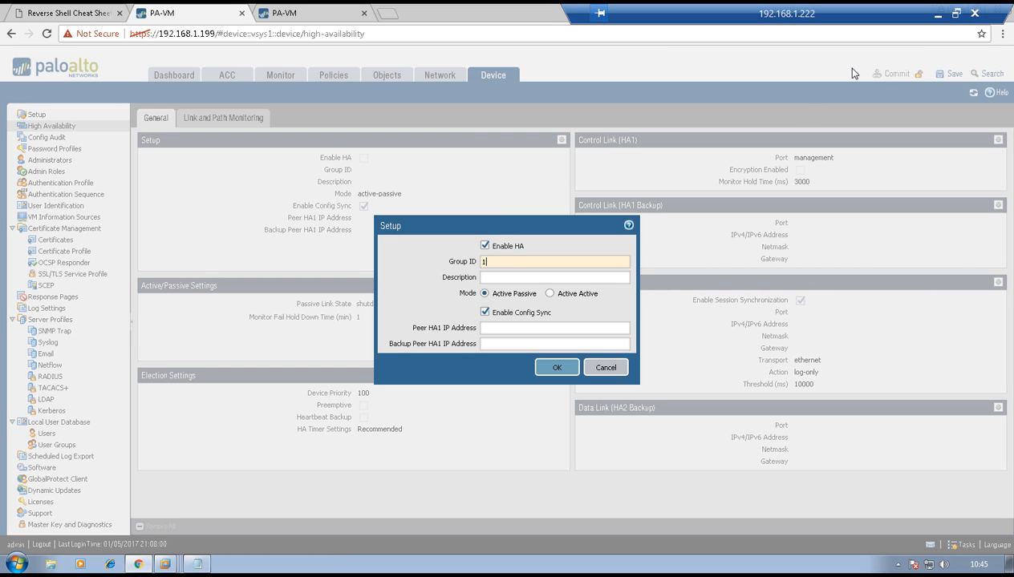
{"action": "left_click", "coordinate": [936, 14]}
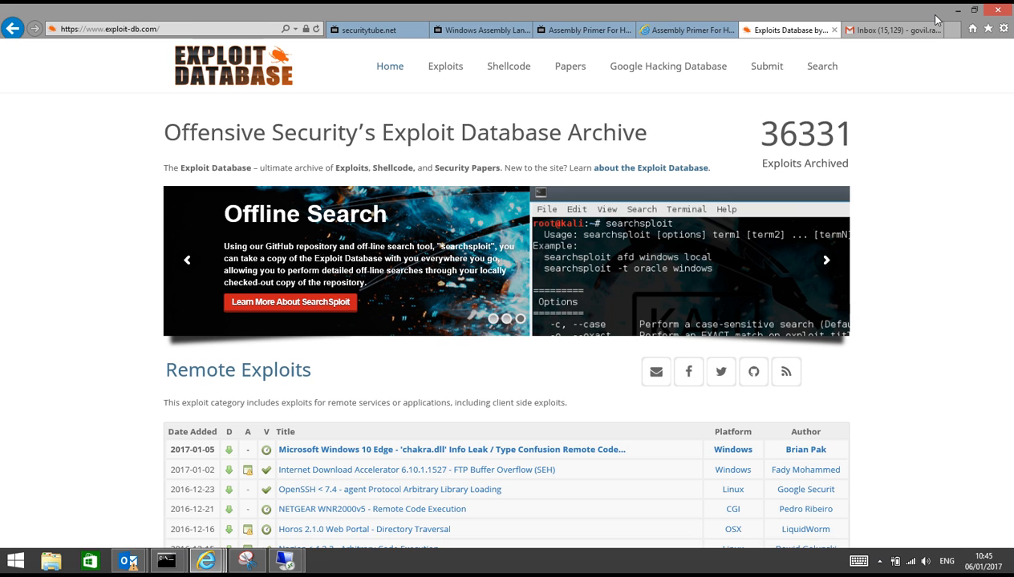
{"action": "left_click", "coordinate": [879, 561]}
{"action": "mouse_move", "coordinate": [285, 561]}
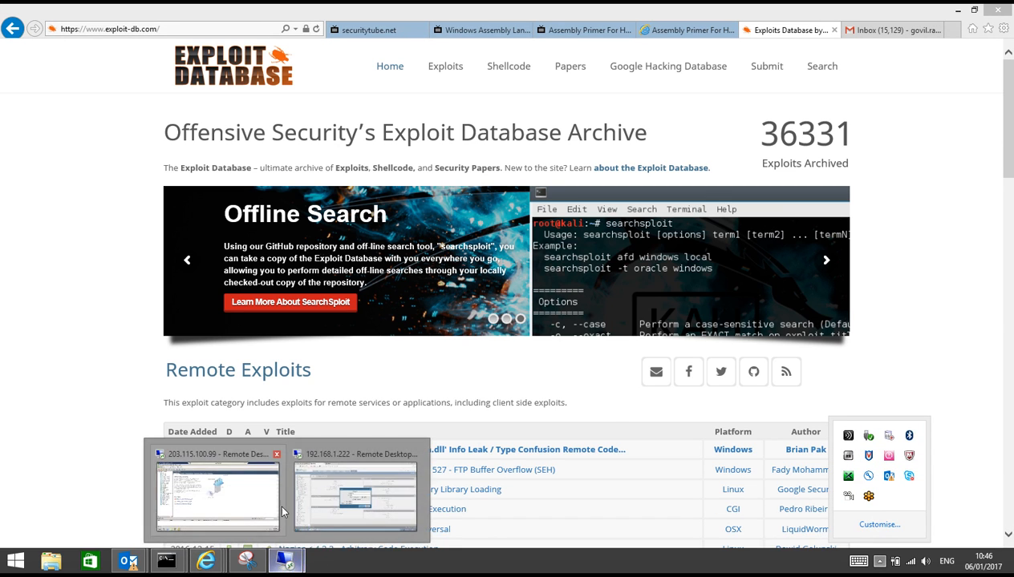
{"action": "left_click", "coordinate": [308, 479]}
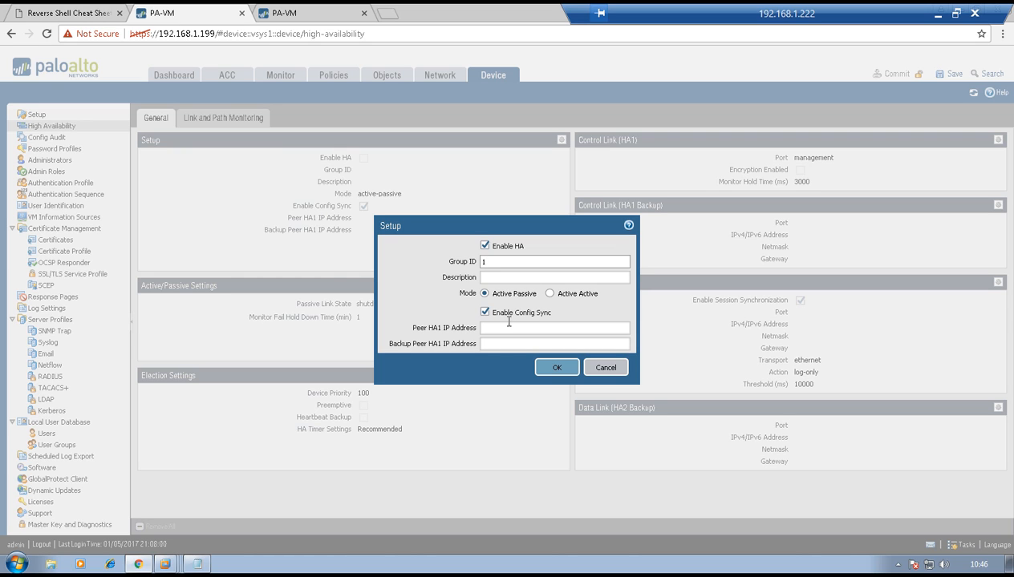
Set the peer HA1 IP address to 1.1.1.2 and save the HA setup
{"action": "left_click", "coordinate": [499, 328]}
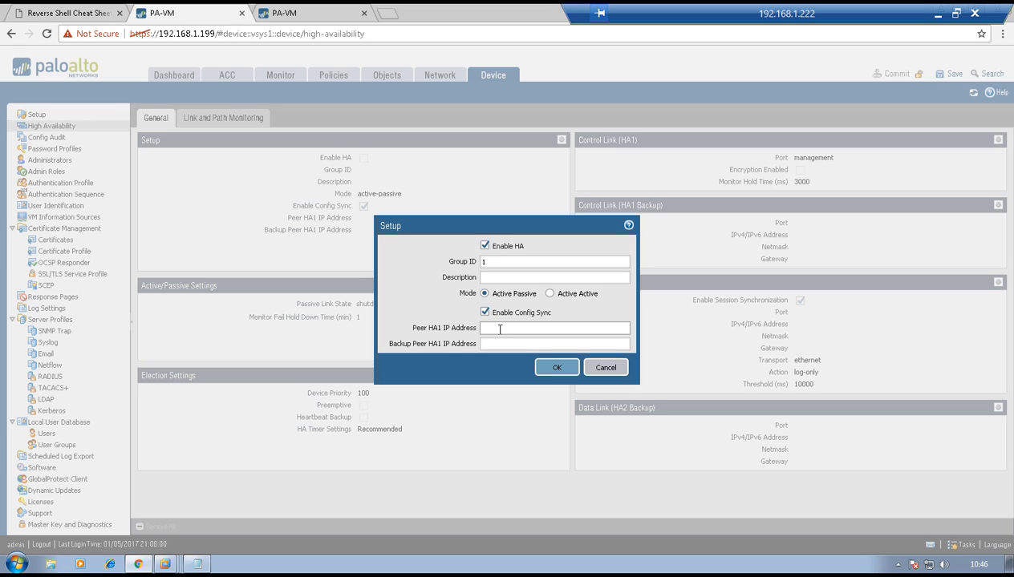
{"action": "type", "text": "1.1.1"}
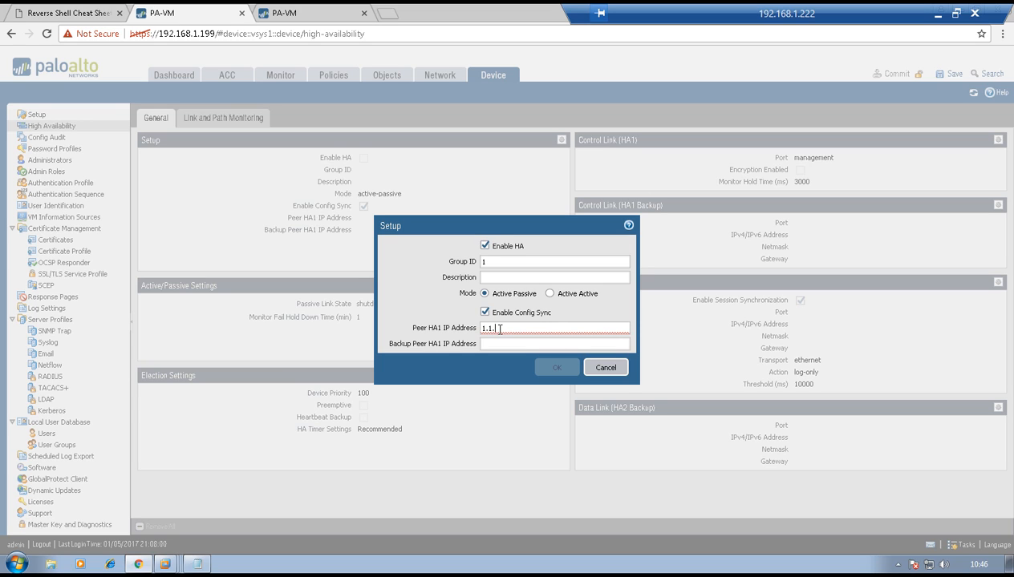
{"action": "type", "text": "2"}
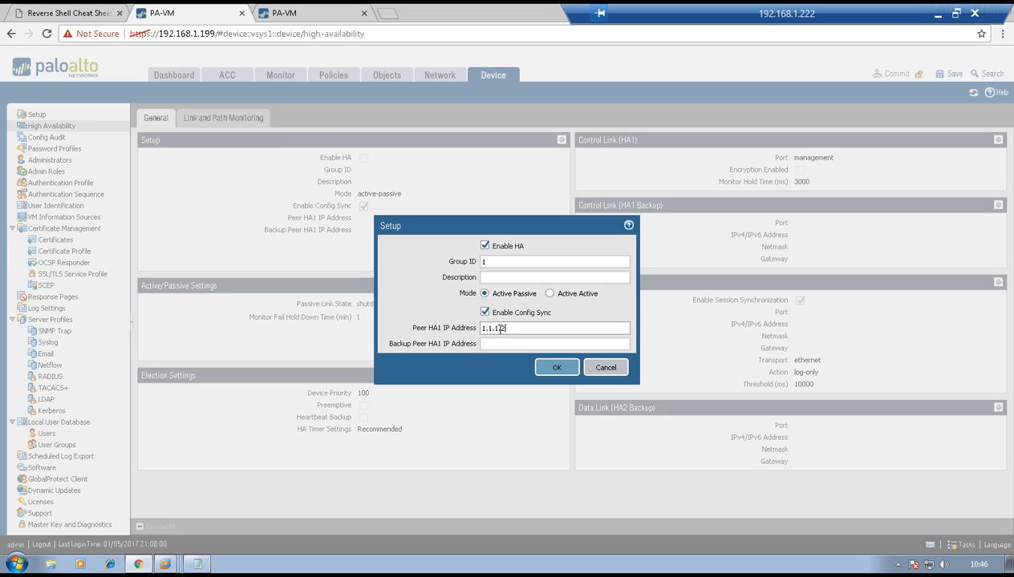
{"action": "type", "text": "."}
{"action": "left_click", "coordinate": [556, 370]}
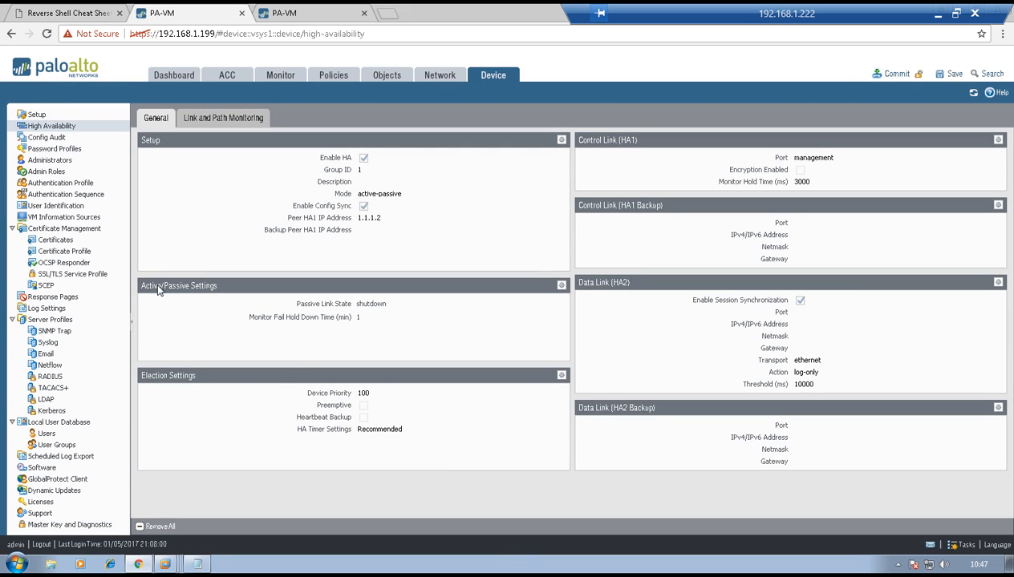
Accept the active/passive settings with the passive link state Shutdown, and set the device priority in the election settings to 50
{"action": "left_click", "coordinate": [561, 286]}
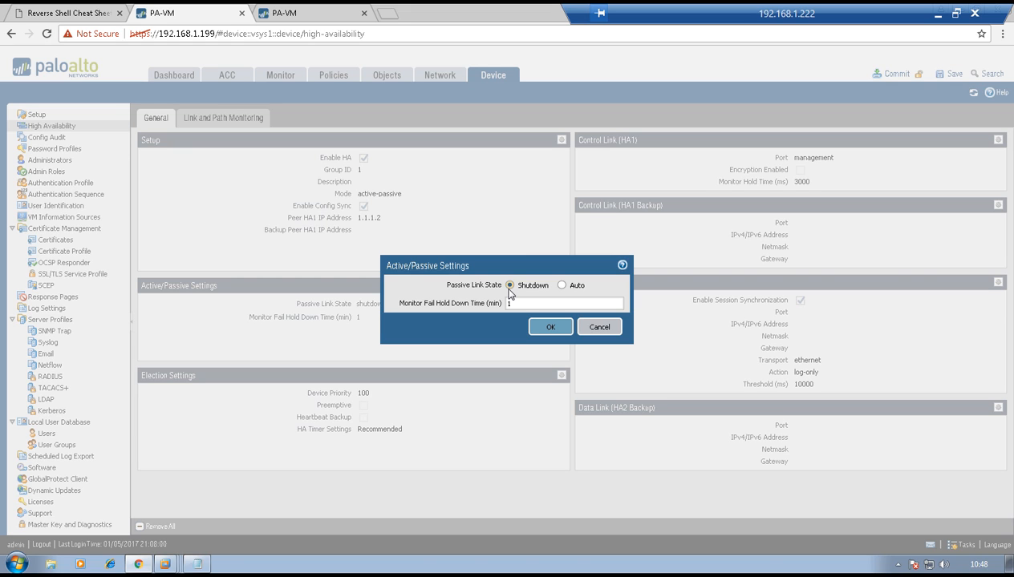
{"action": "left_click", "coordinate": [546, 328]}
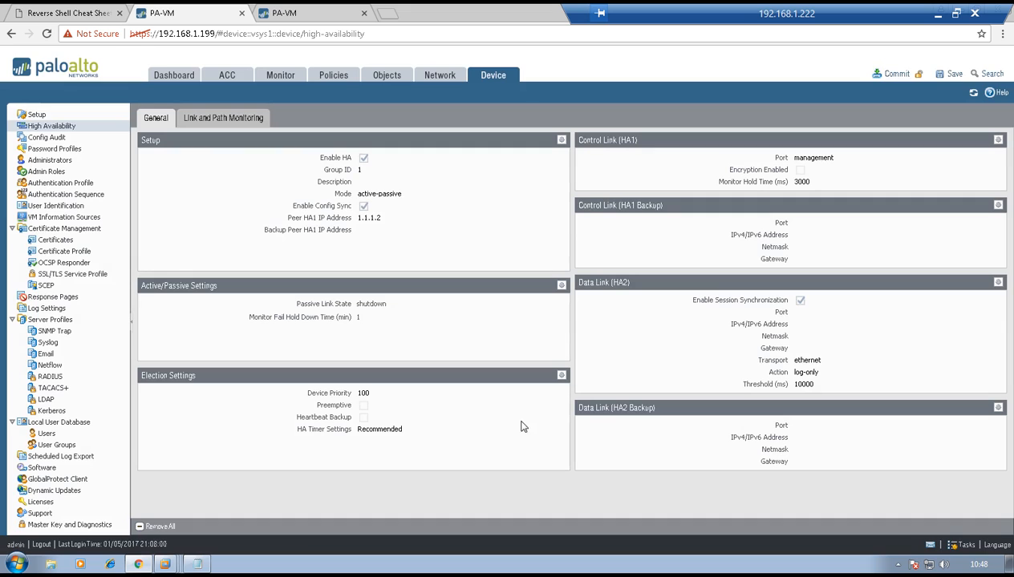
{"action": "left_click", "coordinate": [560, 375]}
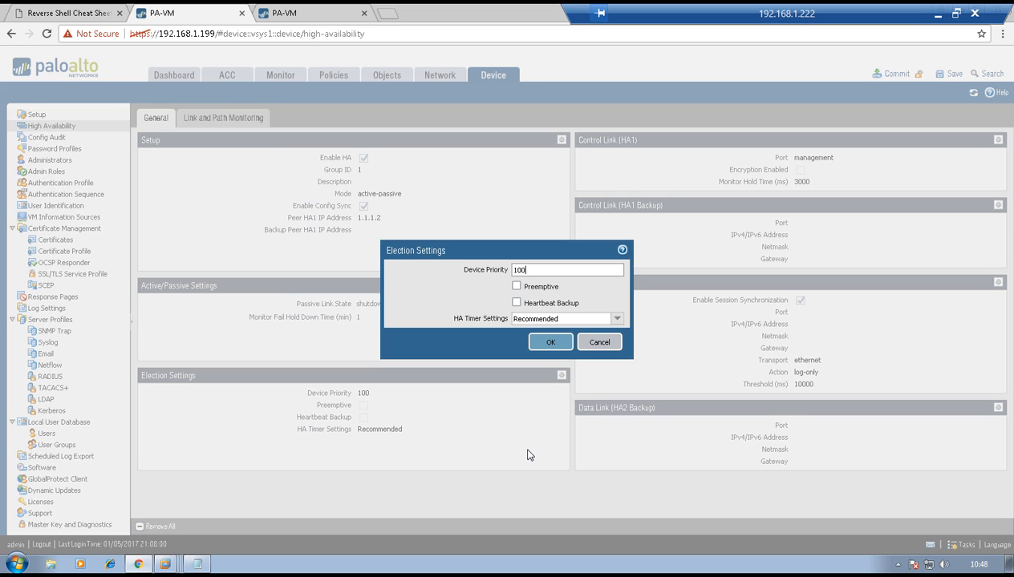
{"action": "key", "text": "BackSpace"}
{"action": "key", "text": "BackSpace"}
{"action": "key", "text": "BackSpace"}
{"action": "type", "text": "50"}
{"action": "left_click", "coordinate": [546, 343]}
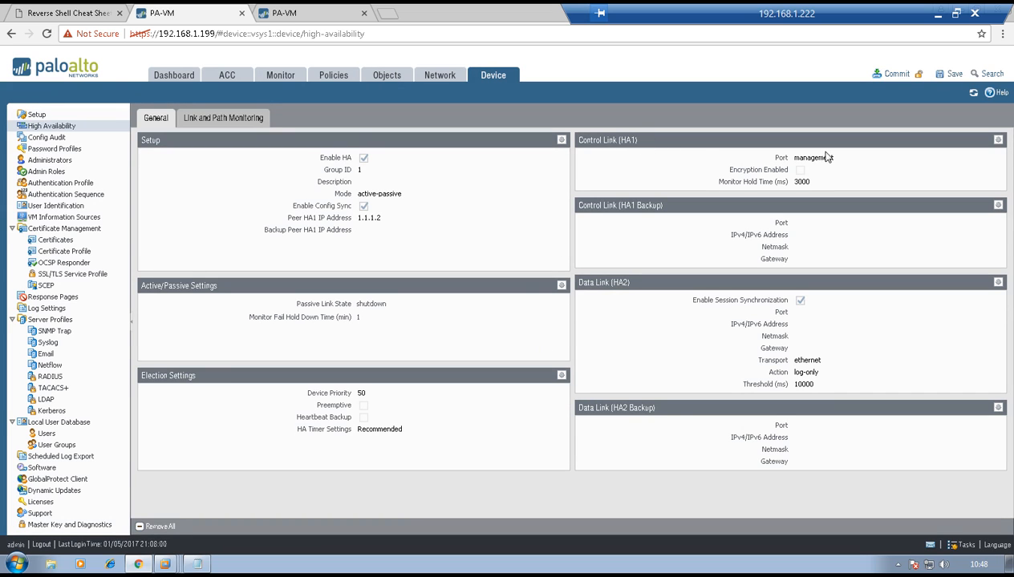
Configure the HA1 control link on port ethernet1/3 with IP address 1.1.1.1 and netmask 255.255.255.0
{"action": "left_click", "coordinate": [995, 140]}
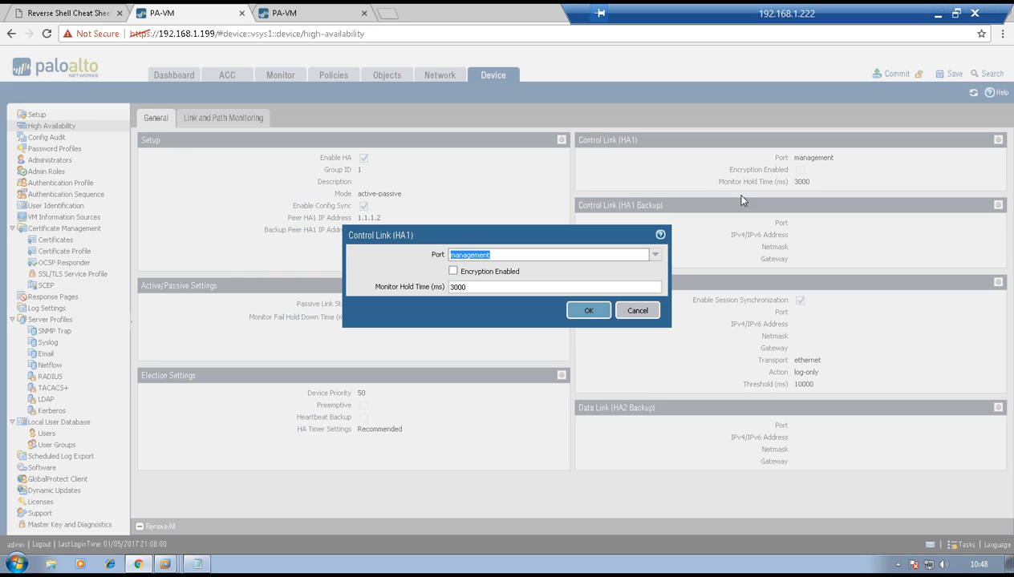
{"action": "left_click", "coordinate": [658, 255]}
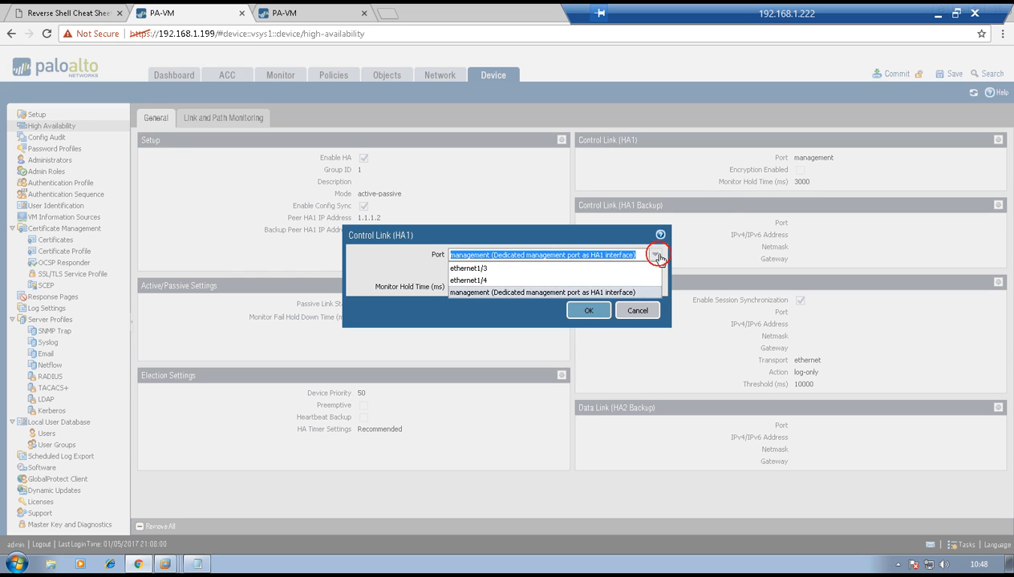
{"action": "left_click", "coordinate": [556, 270]}
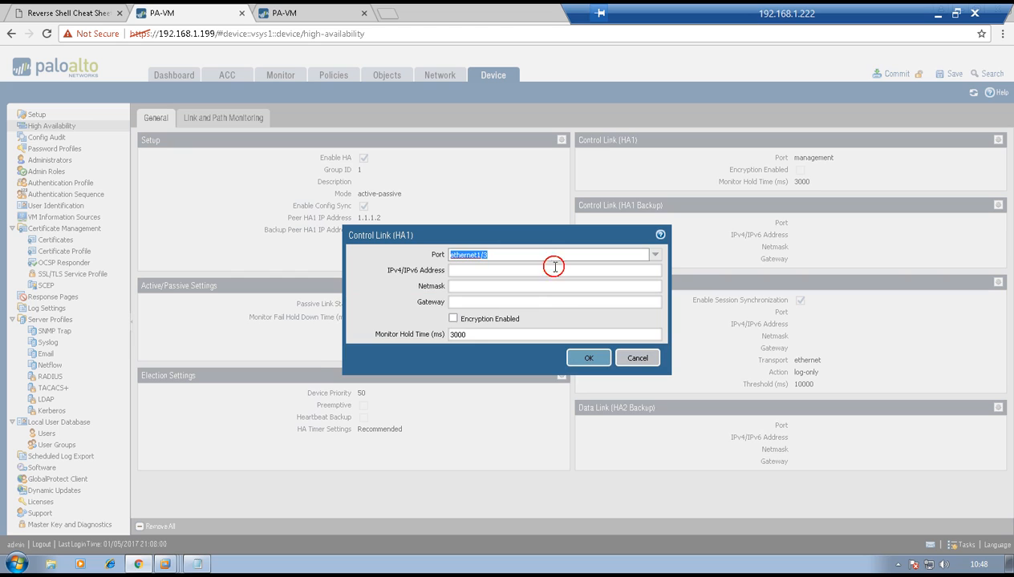
{"action": "left_click", "coordinate": [498, 266]}
{"action": "type", "text": "1.1.1.1"}
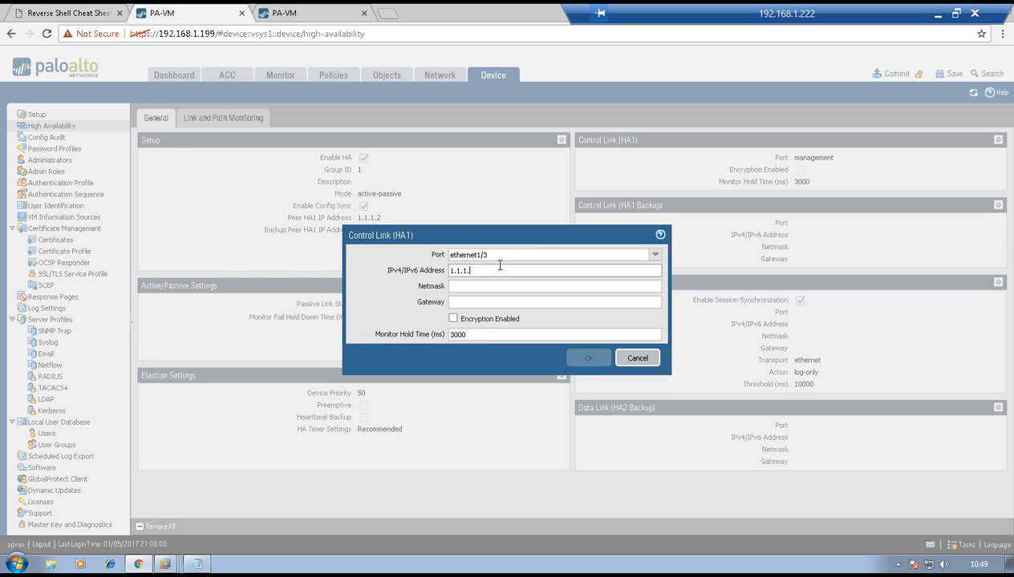
{"action": "left_click", "coordinate": [489, 288]}
{"action": "type", "text": "255.2"}
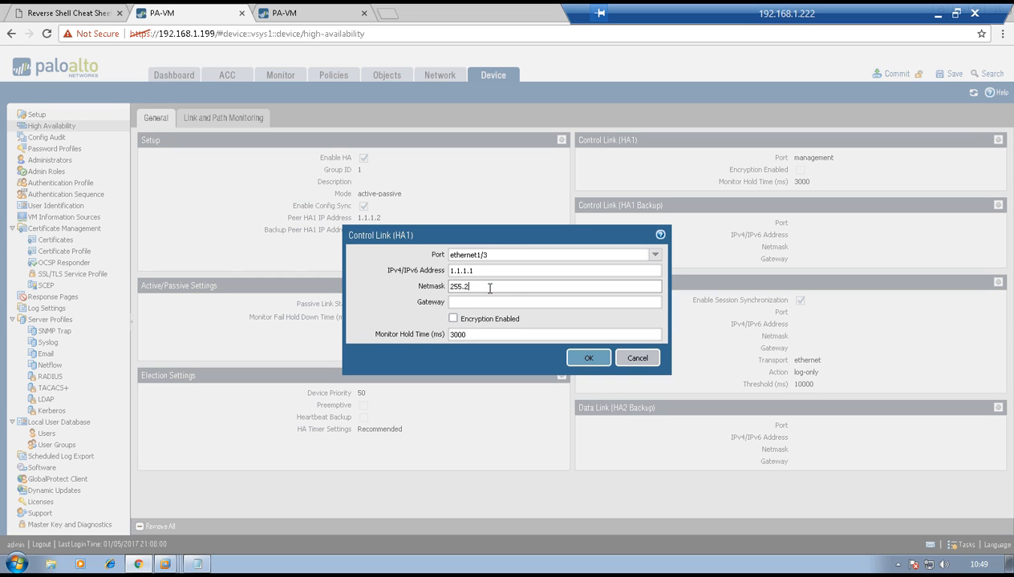
{"action": "type", "text": "55.255.0"}
{"action": "left_click", "coordinate": [588, 361]}
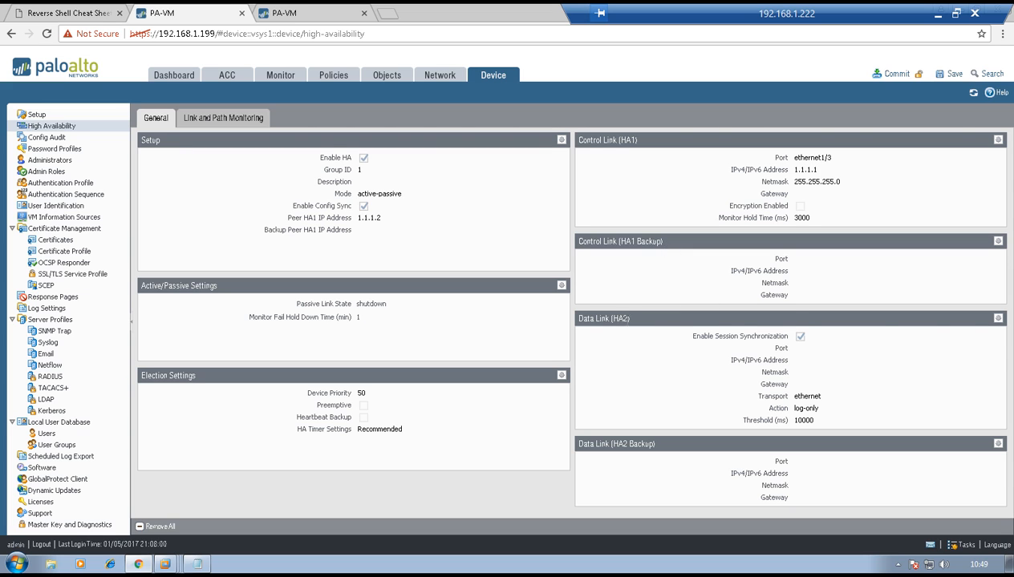
Assign port ethernet1/4 to the HA2 data link with ethernet transport
{"action": "left_click", "coordinate": [997, 318]}
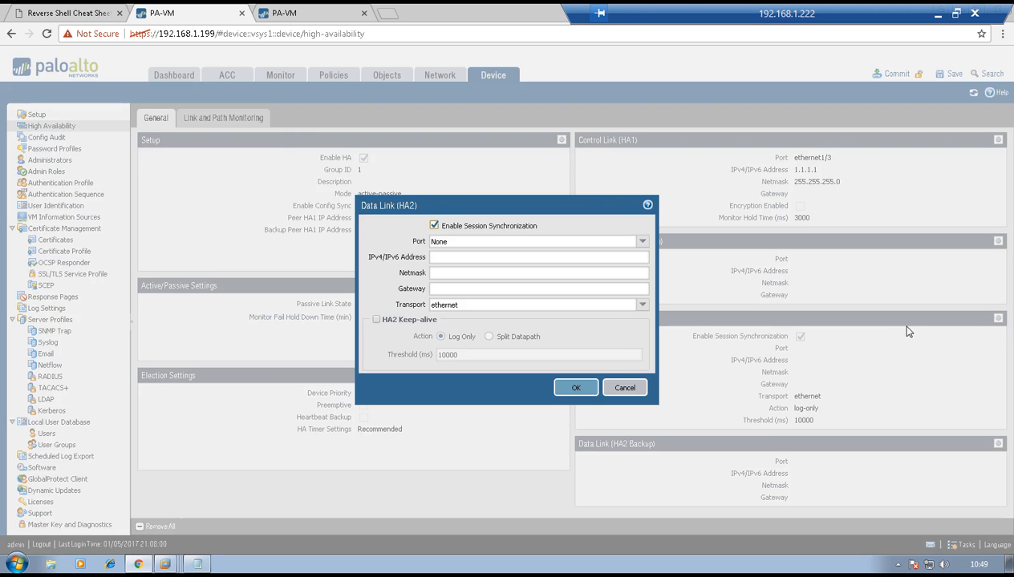
{"action": "left_click", "coordinate": [641, 244]}
{"action": "left_click", "coordinate": [599, 280]}
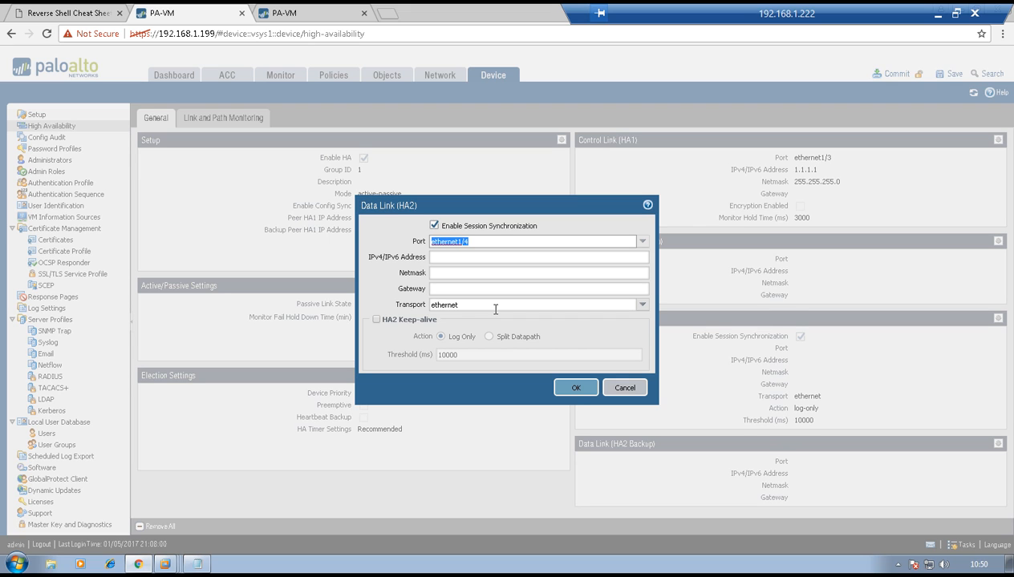
{"action": "left_click", "coordinate": [574, 390]}
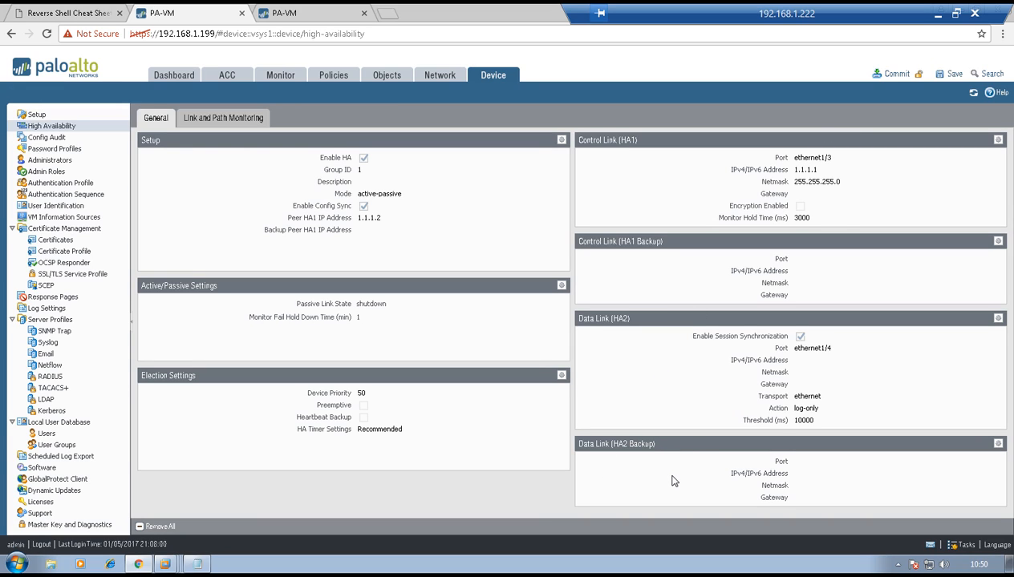
Commit the configuration on the 192.168.1.199 firewall and open the High Availability settings of the 192.168.1.200 firewall
{"action": "left_click", "coordinate": [895, 74]}
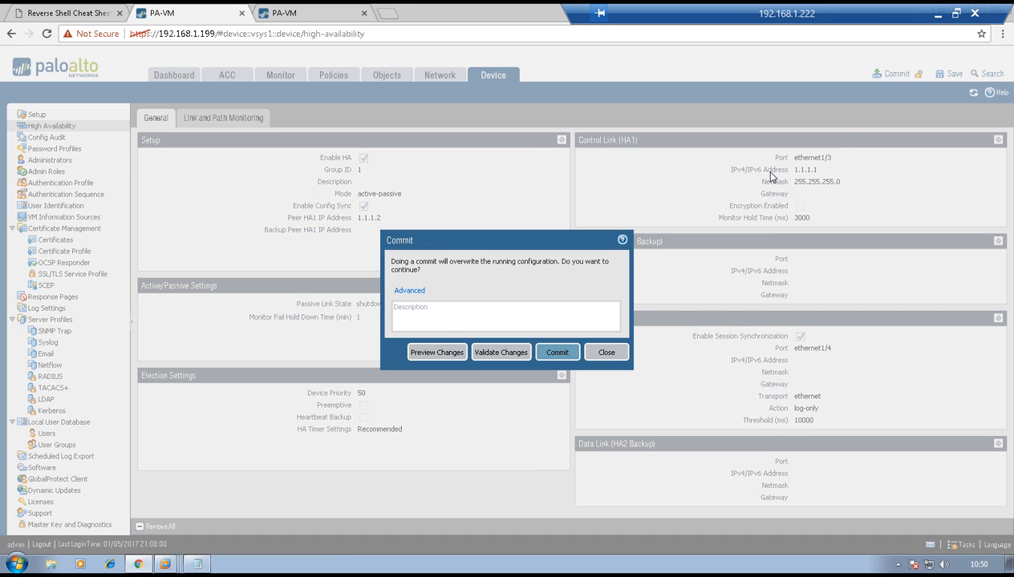
{"action": "left_click", "coordinate": [563, 354]}
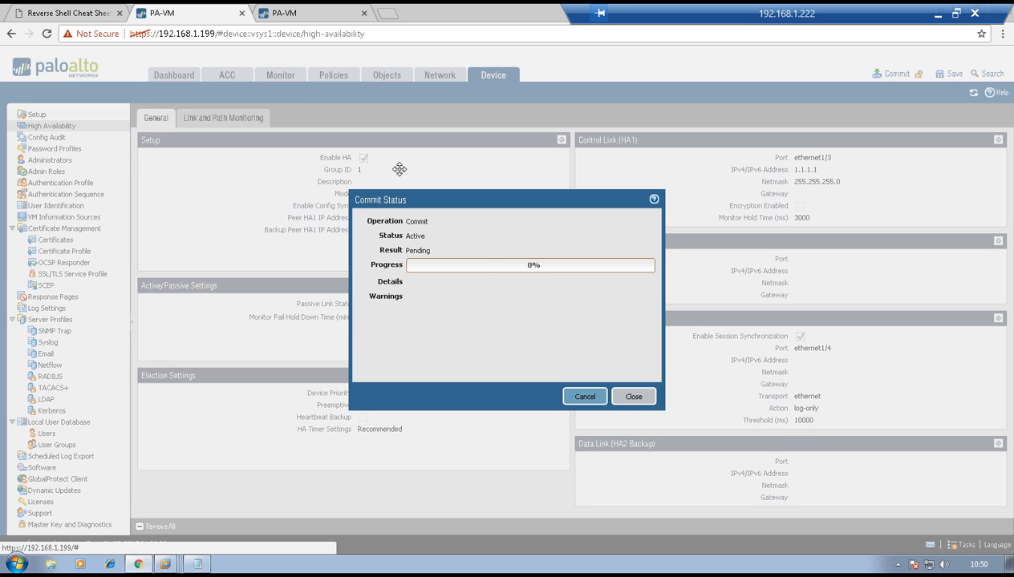
{"action": "left_click", "coordinate": [290, 13]}
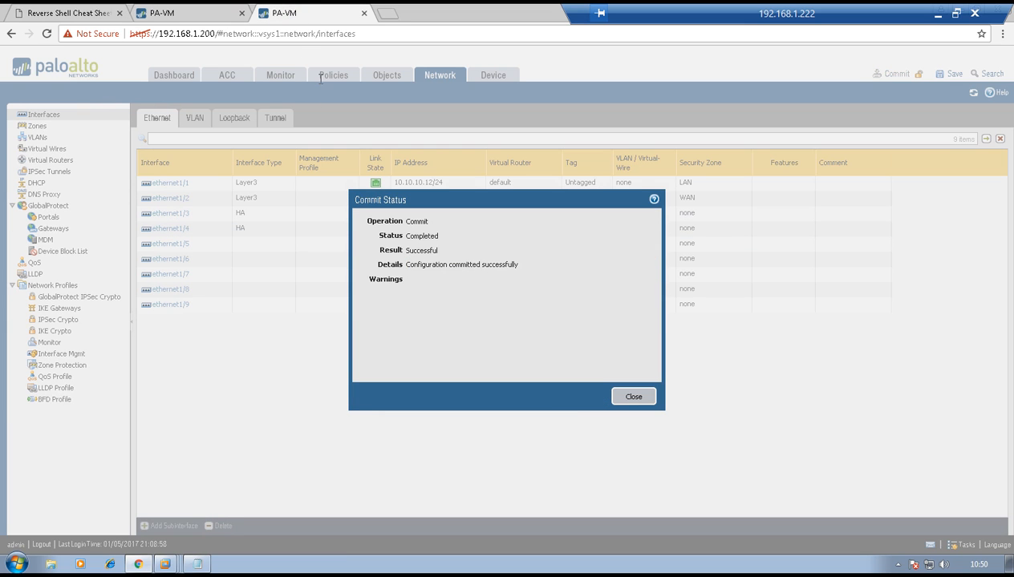
{"action": "left_click", "coordinate": [628, 396]}
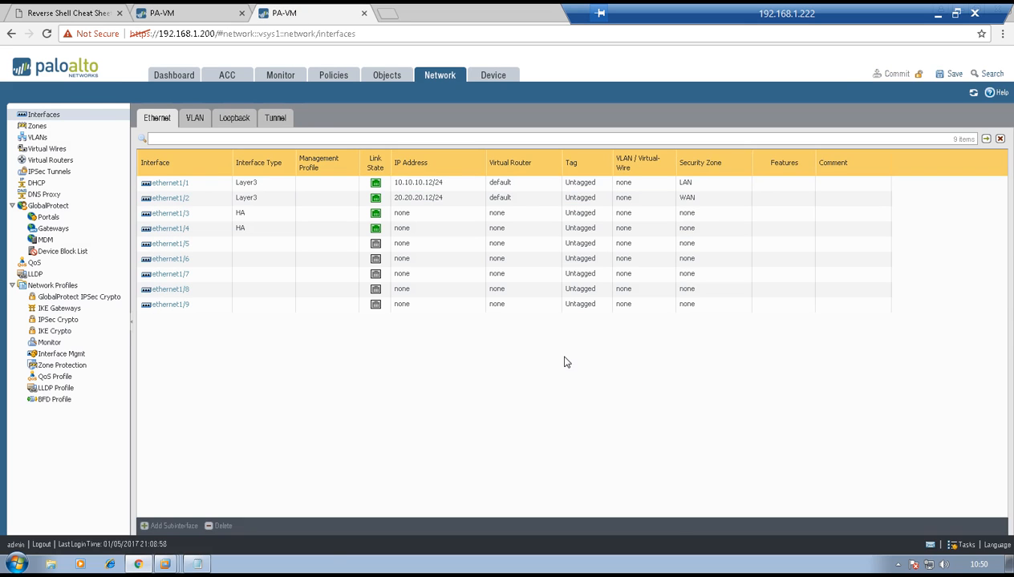
{"action": "left_click", "coordinate": [484, 75]}
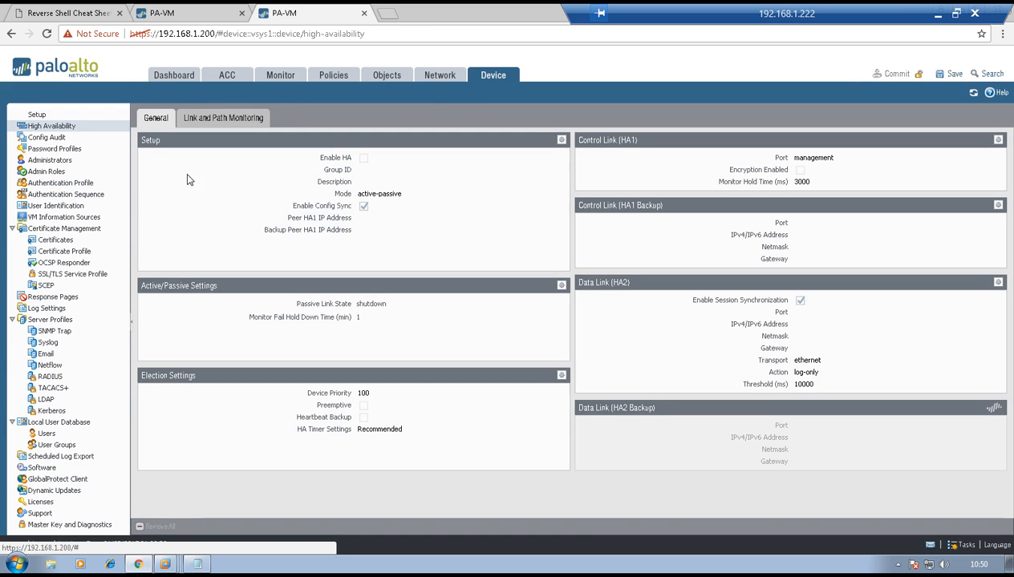
Enable HA on the 192.168.1.200 firewall with group ID 1 and peer HA1 IP address 1.1.1.1
{"action": "left_click", "coordinate": [560, 139]}
{"action": "left_click", "coordinate": [485, 246]}
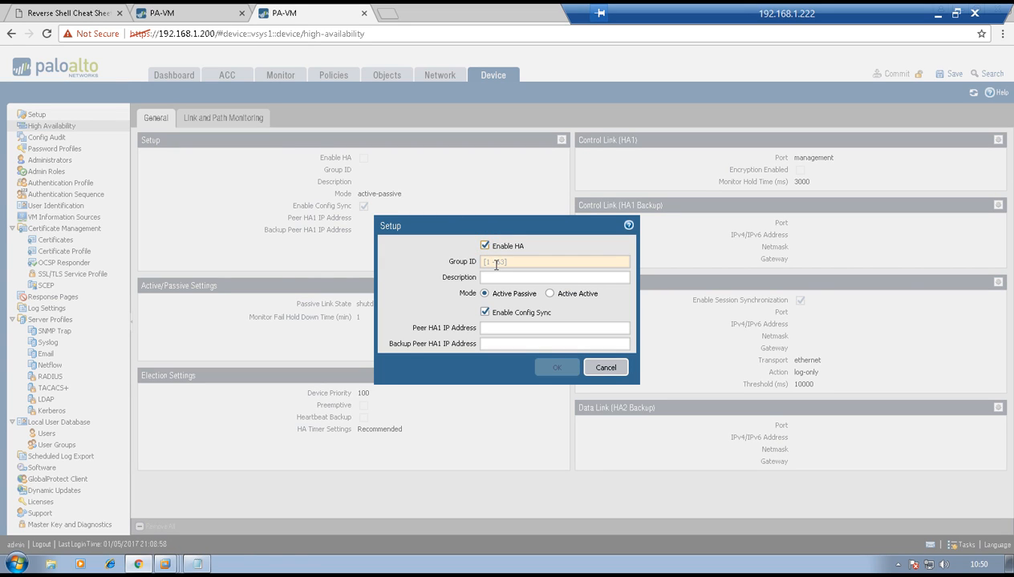
{"action": "left_click", "coordinate": [495, 263]}
{"action": "type", "text": "1"}
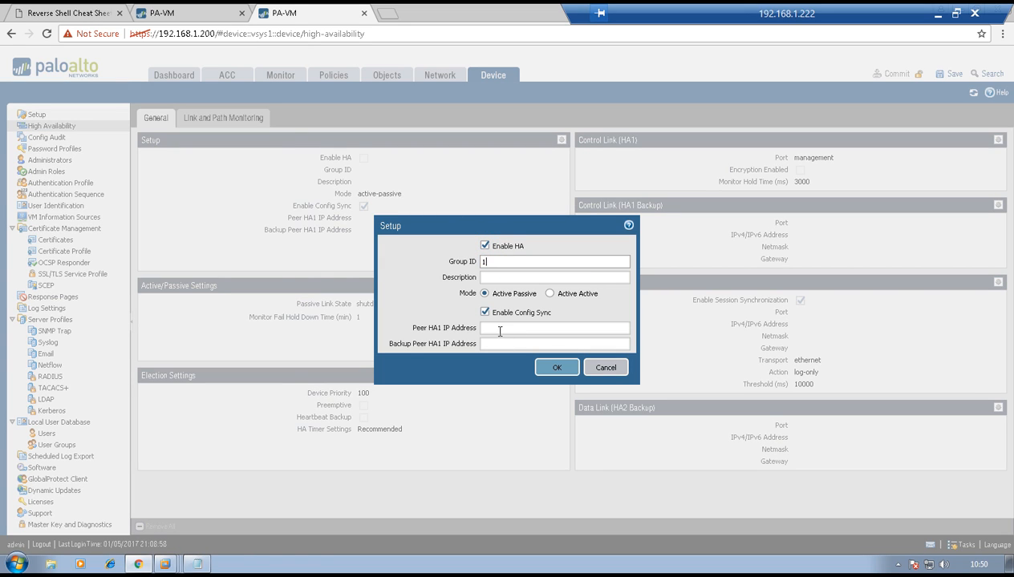
{"action": "left_click", "coordinate": [511, 327]}
{"action": "type", "text": "1.1.1.1"}
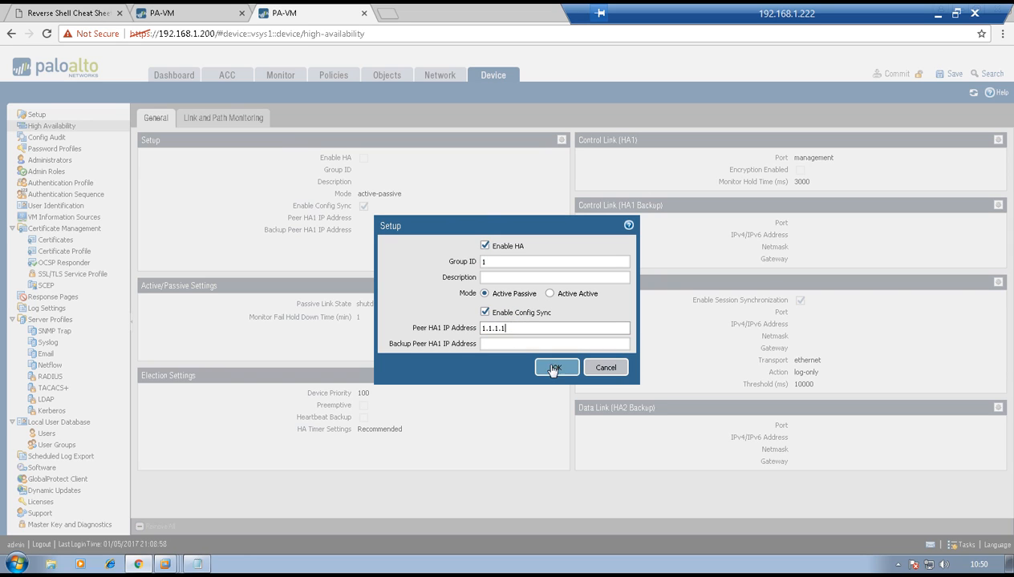
{"action": "left_click", "coordinate": [556, 368]}
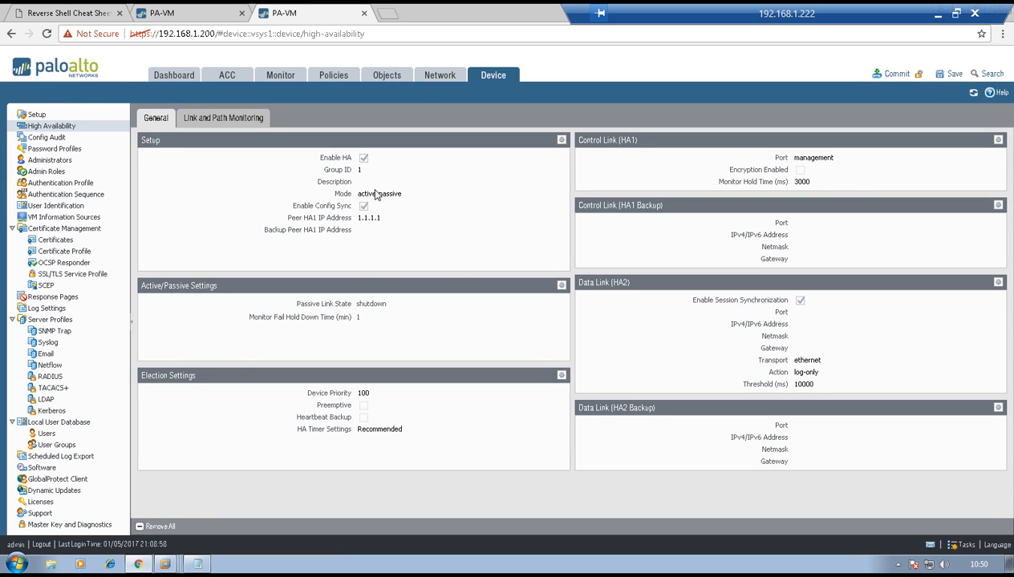
Review the Active/Passive Settings and Election Settings of the 192.168.1.200 firewall without altering them
{"action": "left_click", "coordinate": [561, 285]}
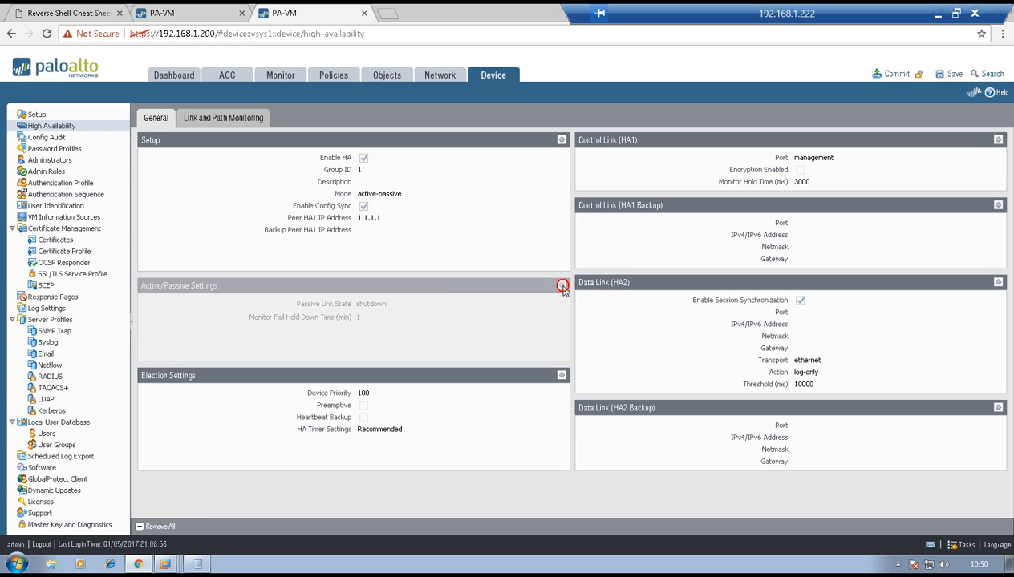
{"action": "left_click", "coordinate": [550, 327]}
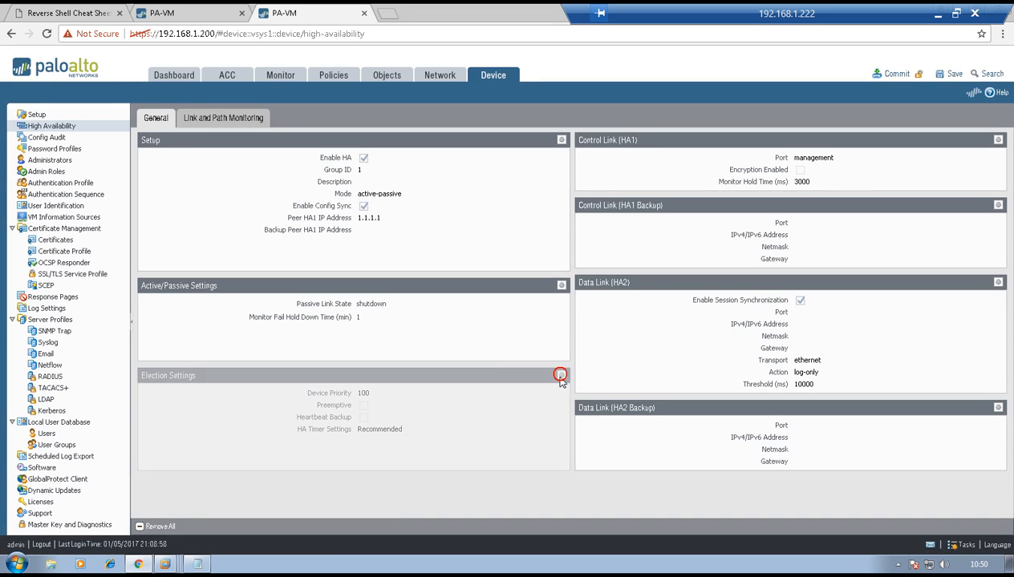
{"action": "left_click", "coordinate": [561, 375]}
{"action": "left_click", "coordinate": [538, 271]}
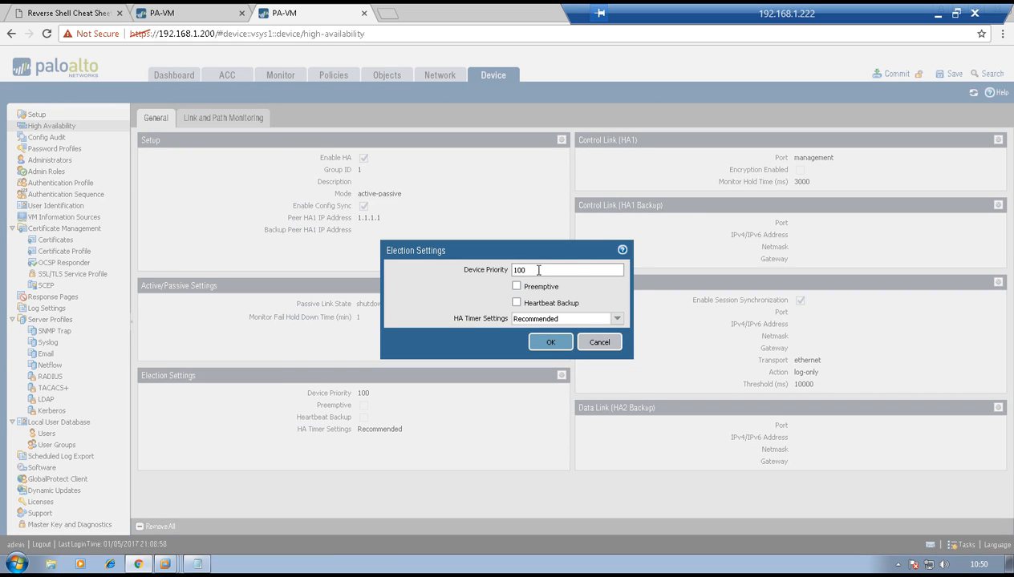
{"action": "left_click", "coordinate": [543, 344]}
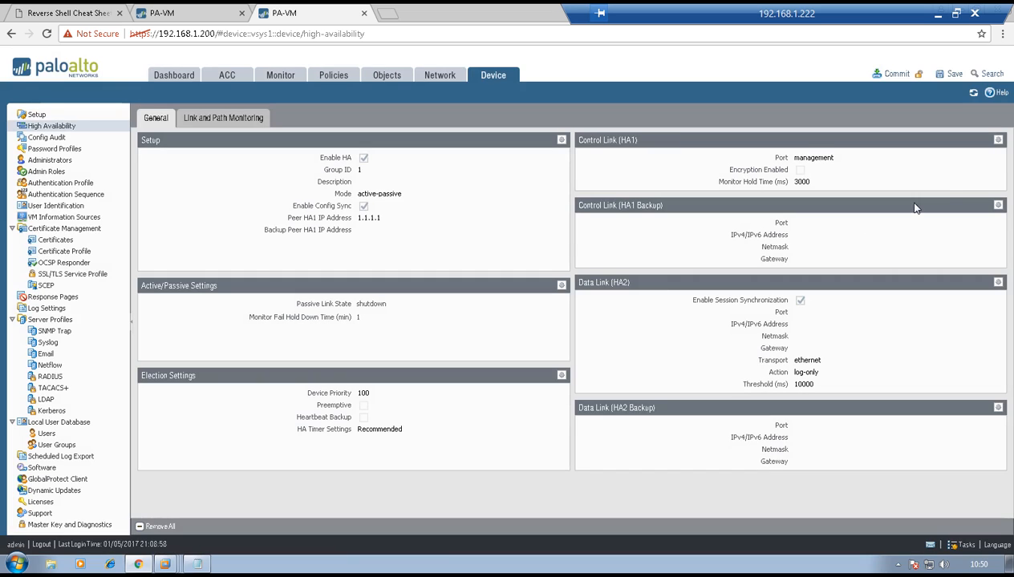
Configure the HA1 control link on port ethernet1/3 with IP address 1.1.1.2 and netmask 255.255.255.0
{"action": "left_click", "coordinate": [997, 140]}
{"action": "left_click", "coordinate": [655, 254]}
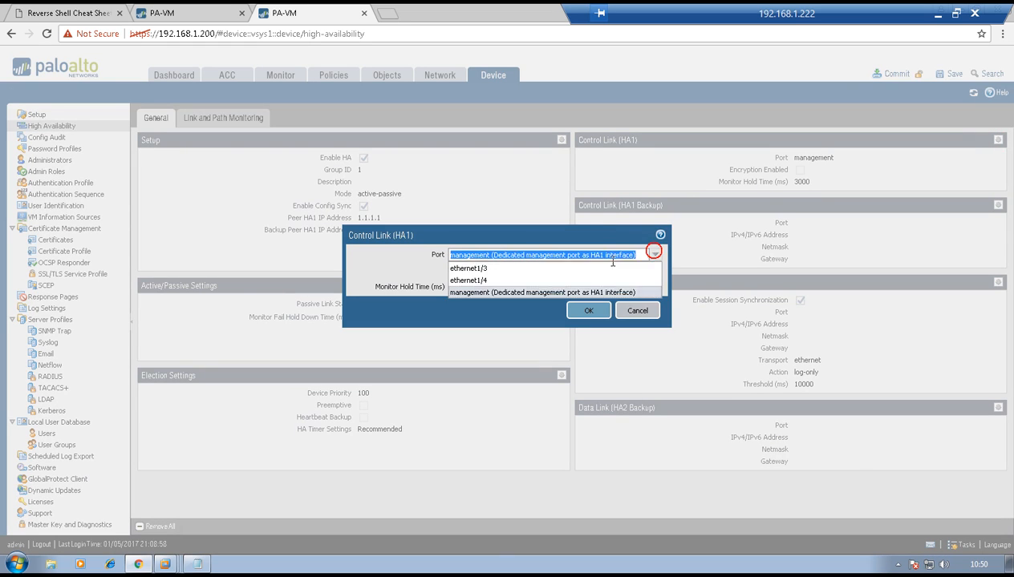
{"action": "left_click", "coordinate": [577, 272]}
{"action": "left_click", "coordinate": [578, 271]}
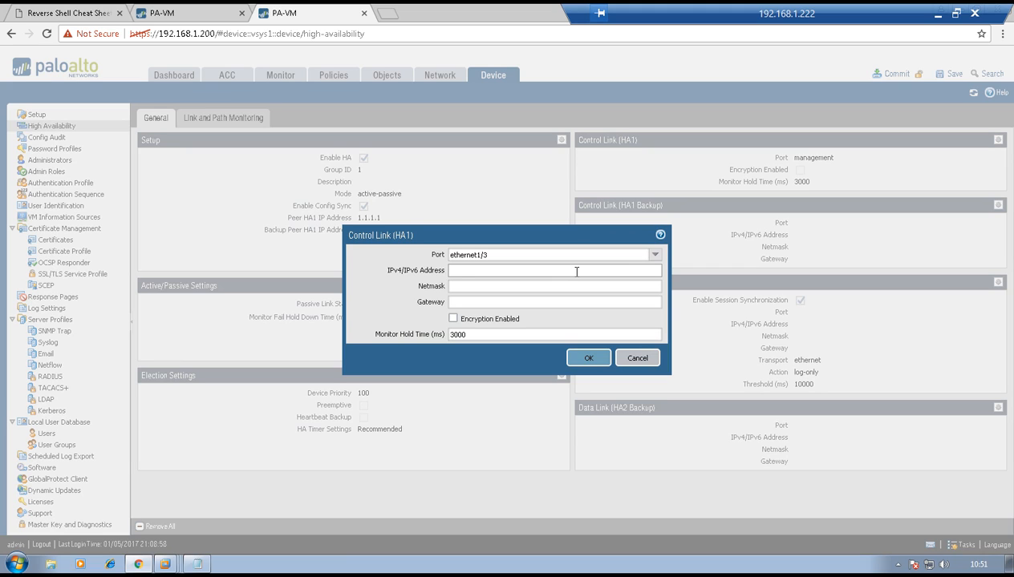
{"action": "type", "text": "1.1.1.2"}
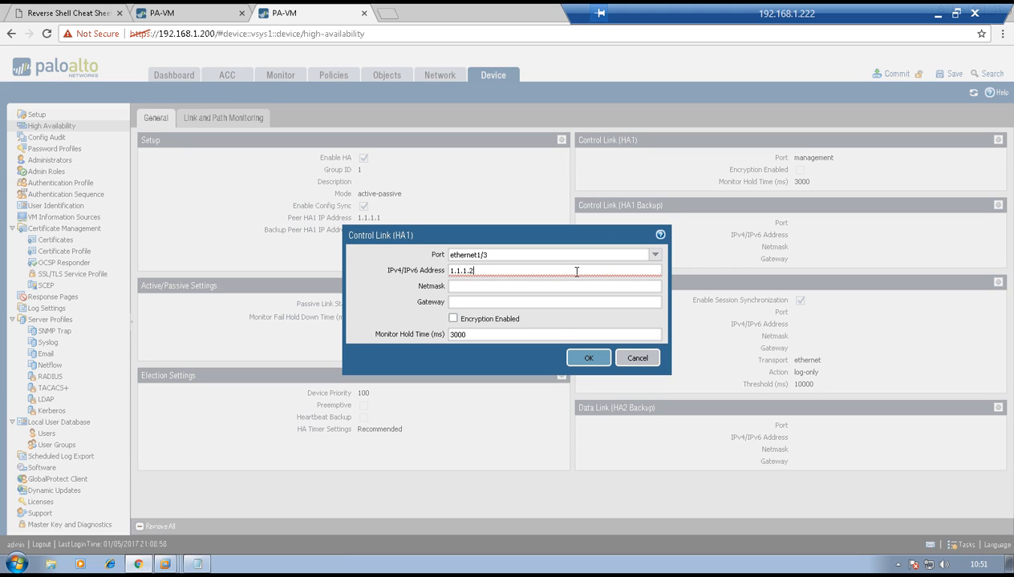
{"action": "key", "text": "Tab"}
{"action": "type", "text": "2"}
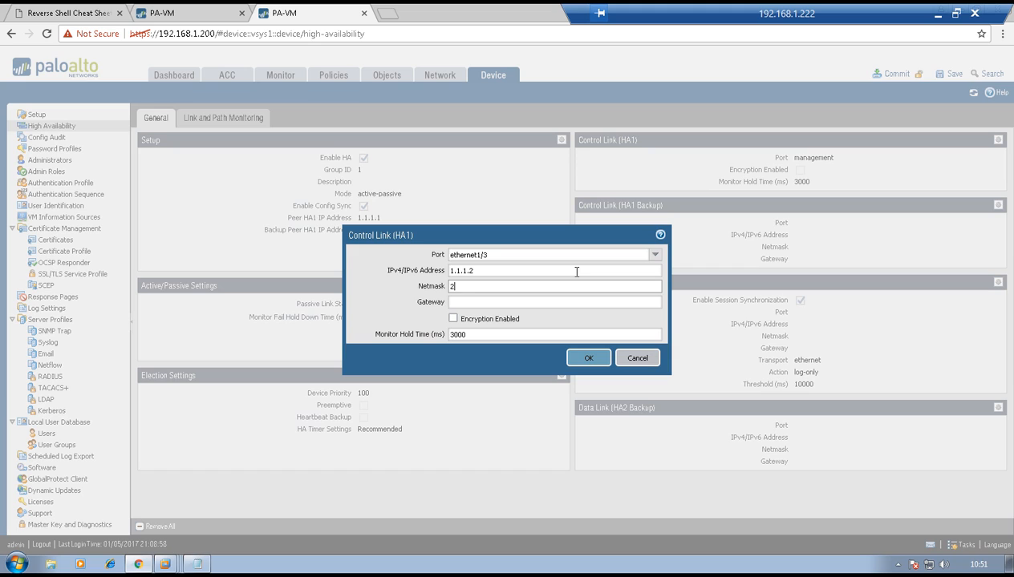
{"action": "type", "text": "55.255.255.0"}
{"action": "left_click", "coordinate": [586, 360]}
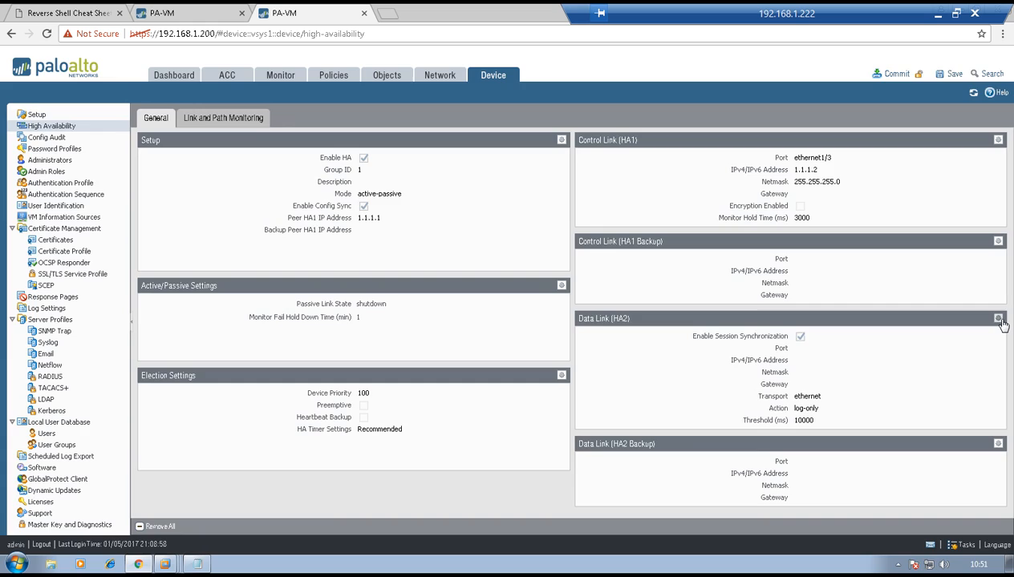
Assign port ethernet1/4 to the HA2 data link, keeping session synchronization enabled and ethernet transport
{"action": "left_click", "coordinate": [999, 319]}
{"action": "left_click", "coordinate": [639, 240]}
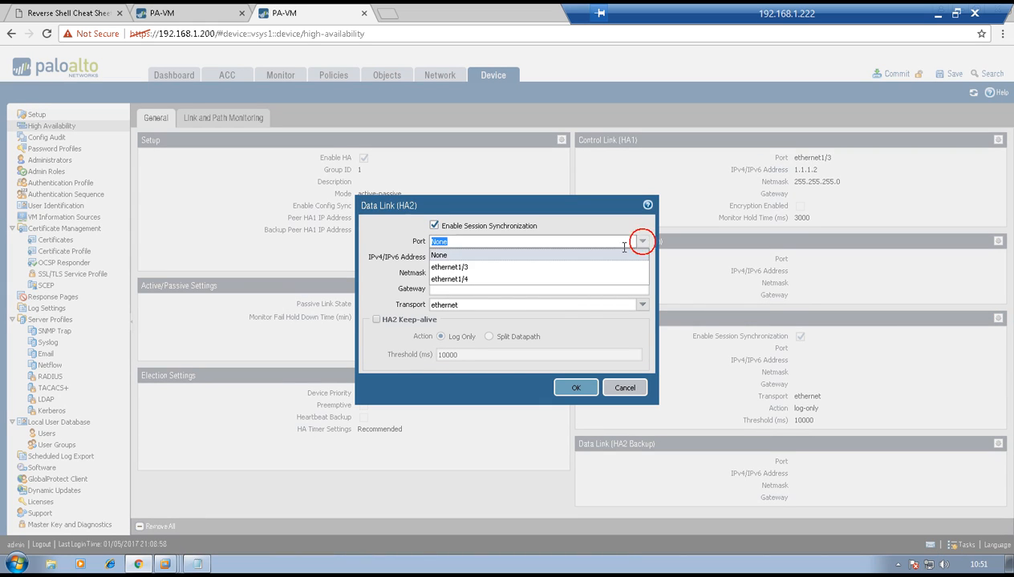
{"action": "left_click", "coordinate": [598, 280]}
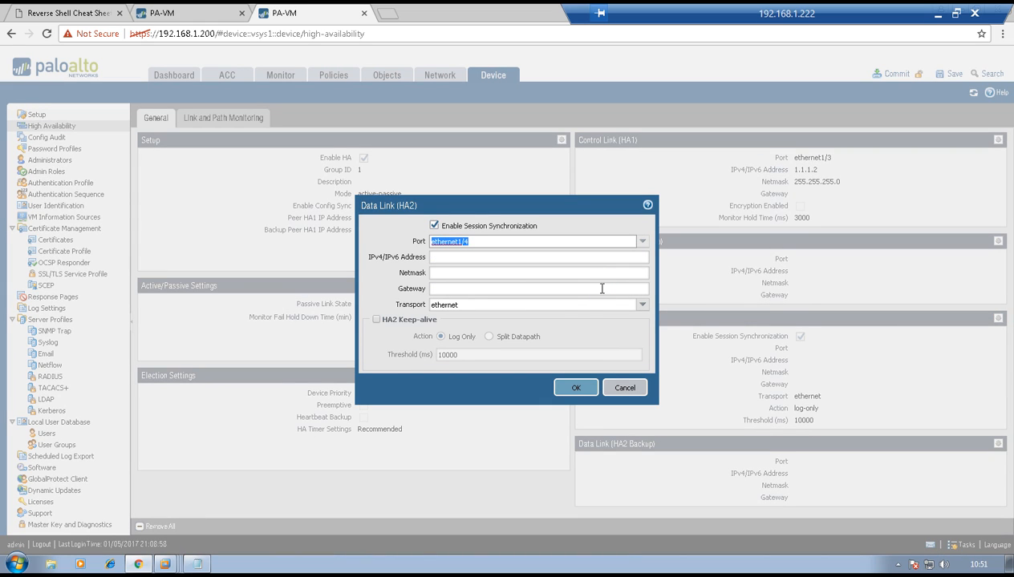
{"action": "left_click", "coordinate": [576, 388]}
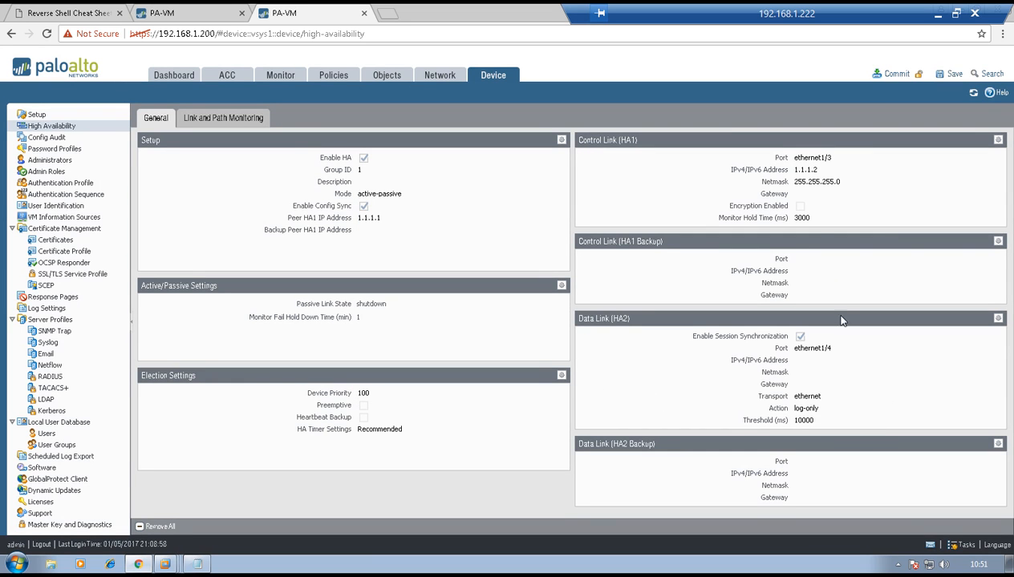
Commit the HA configuration on the 192.168.1.200 firewall and dismiss the commit status
{"action": "left_click", "coordinate": [893, 75]}
{"action": "left_click", "coordinate": [563, 354]}
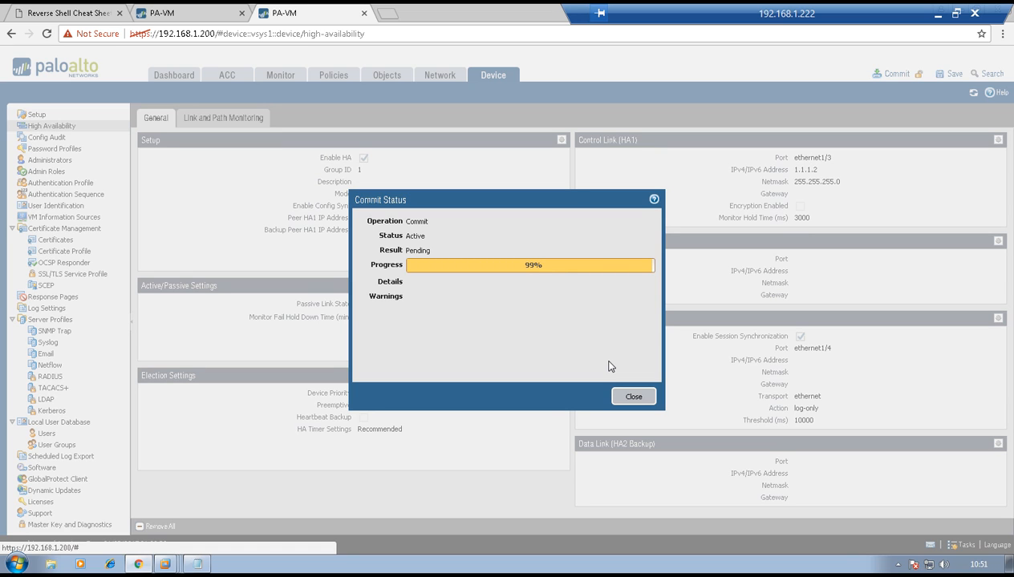
{"action": "left_click", "coordinate": [633, 397]}
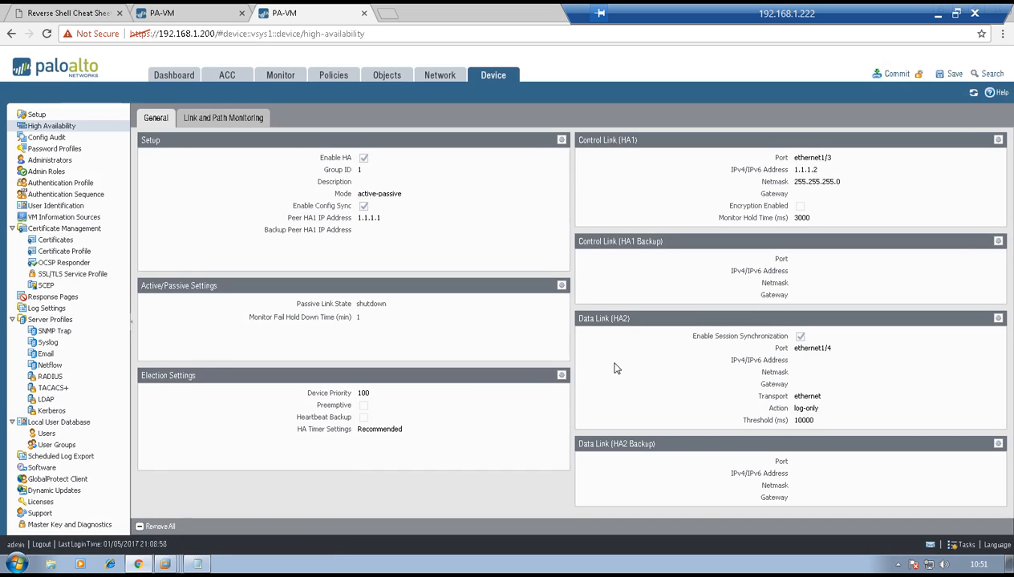
Add the High Availability system widget to the dashboard of the 192.168.1.199 firewall and refresh its status
{"action": "left_click", "coordinate": [197, 10]}
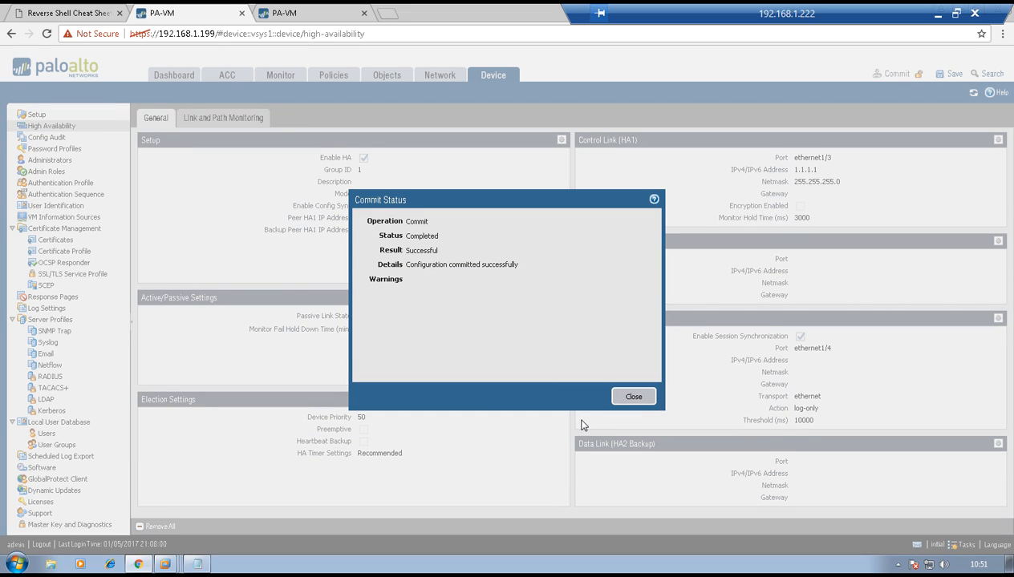
{"action": "left_click", "coordinate": [627, 396]}
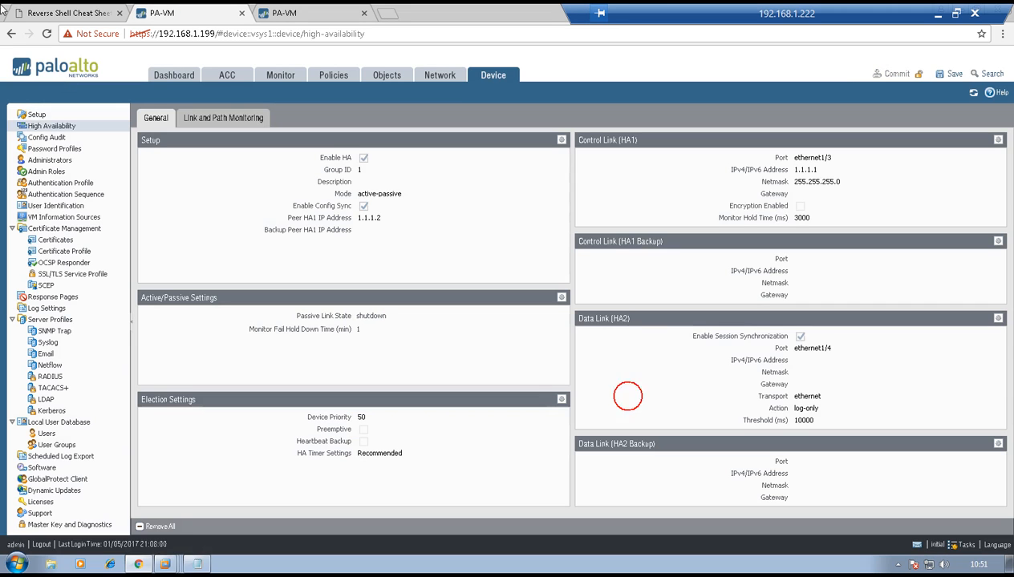
{"action": "left_click", "coordinate": [165, 75]}
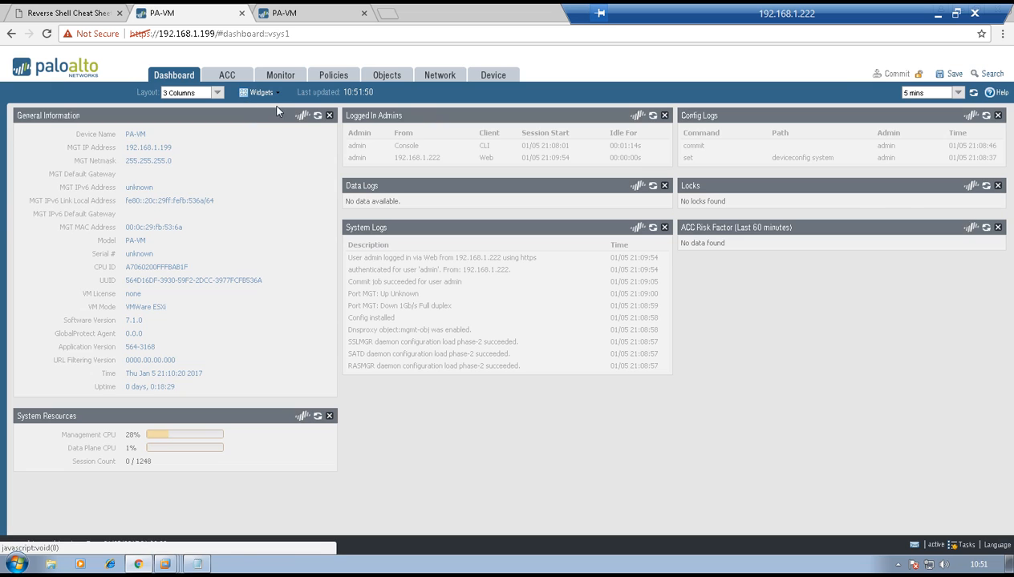
{"action": "left_click", "coordinate": [262, 94]}
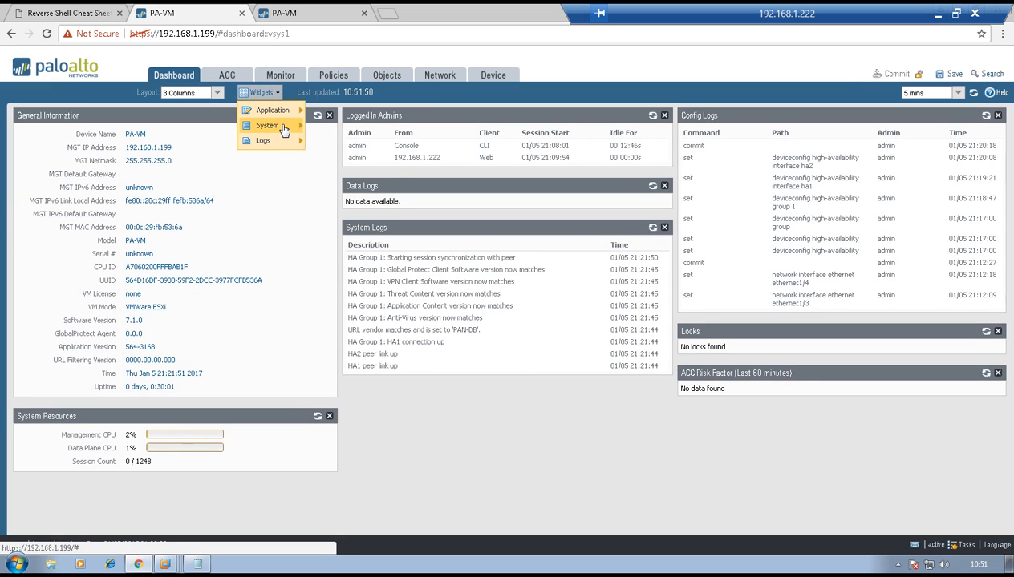
{"action": "mouse_move", "coordinate": [269, 126]}
{"action": "left_click", "coordinate": [335, 173]}
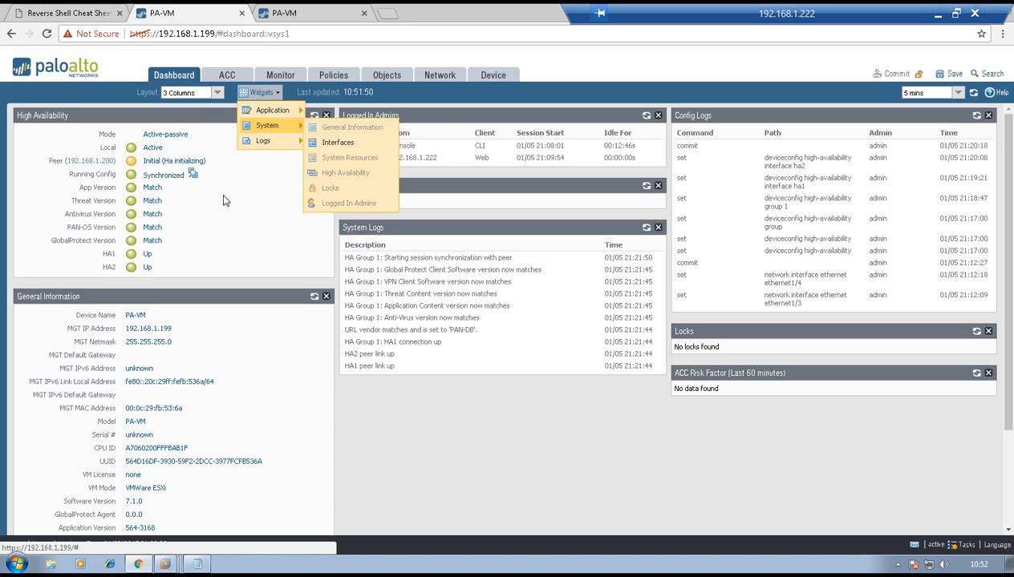
{"action": "left_click", "coordinate": [247, 222]}
{"action": "left_click", "coordinate": [314, 117]}
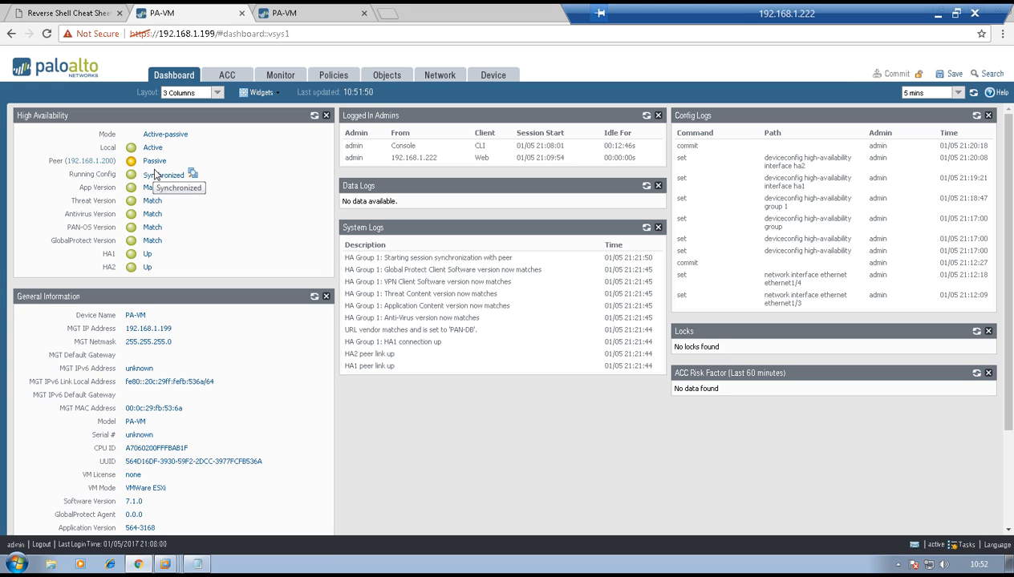
Add the High Availability system widget to the dashboard of the 192.168.1.200 firewall
{"action": "left_click", "coordinate": [291, 11]}
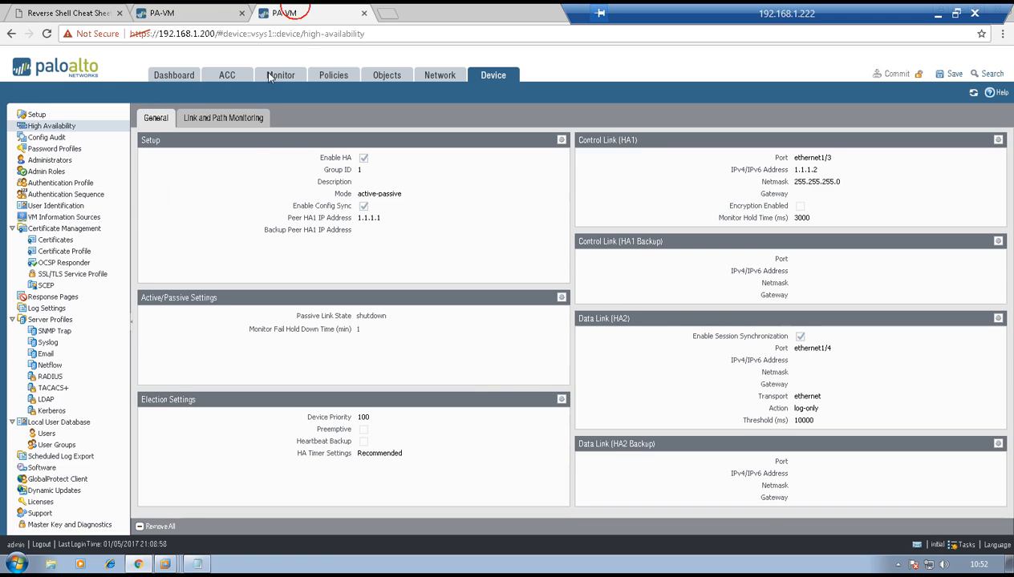
{"action": "left_click", "coordinate": [183, 81]}
{"action": "left_click", "coordinate": [258, 93]}
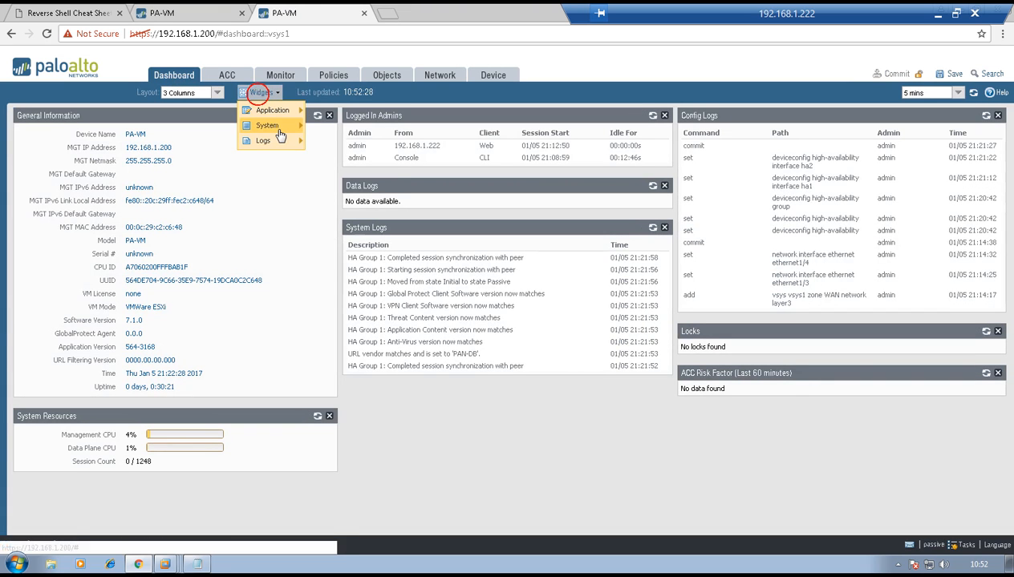
{"action": "mouse_move", "coordinate": [281, 136]}
{"action": "left_click", "coordinate": [336, 172]}
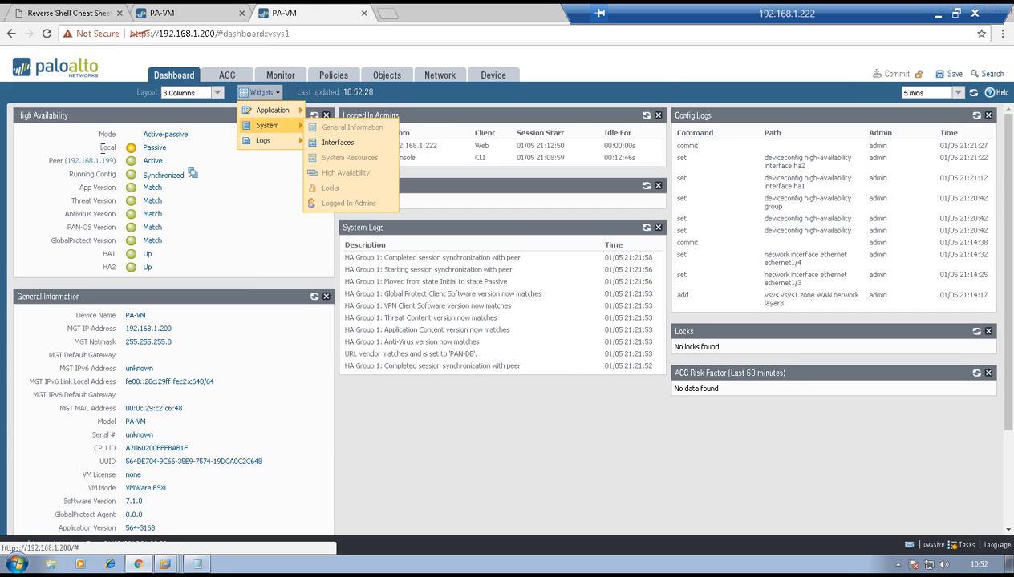
{"action": "left_click", "coordinate": [235, 207]}
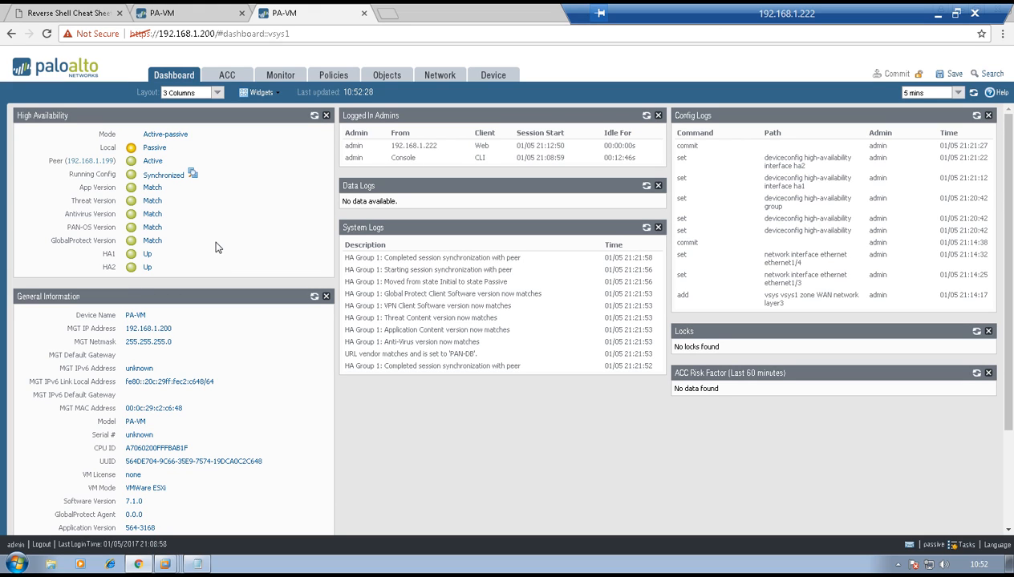
Create a new security policy rule named TEST-R1-R2 on the 192.168.1.199 firewall
{"action": "key", "text": "ctrl+shift+Tab"}
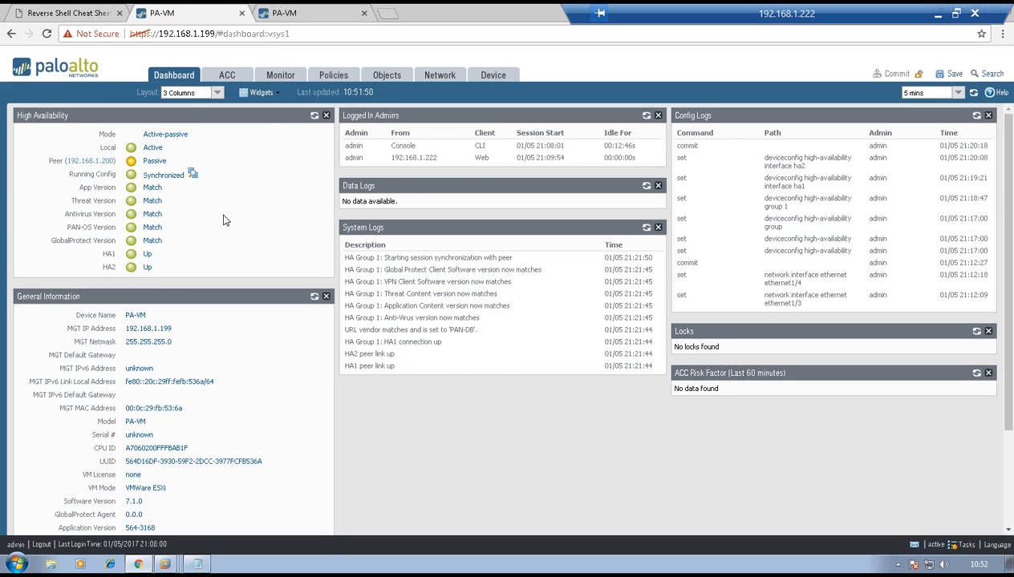
{"action": "left_click", "coordinate": [327, 78]}
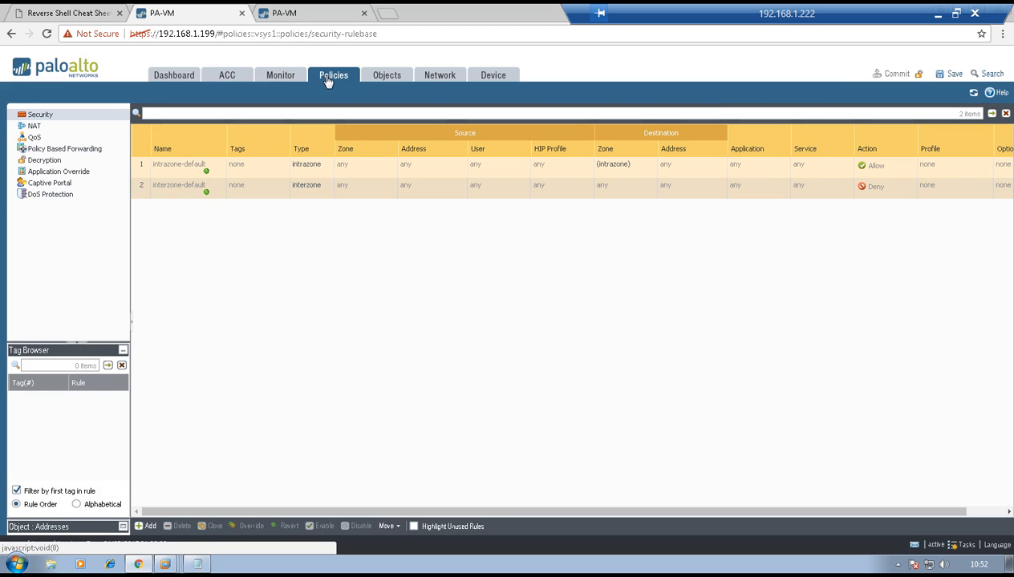
{"action": "left_click", "coordinate": [147, 526]}
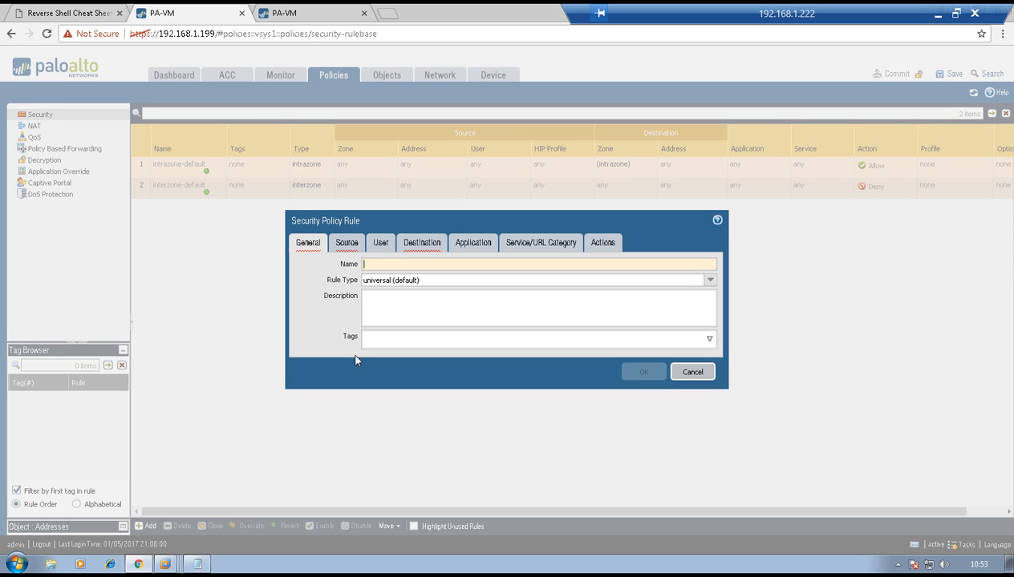
{"action": "type", "text": "TEST-R1-R2"}
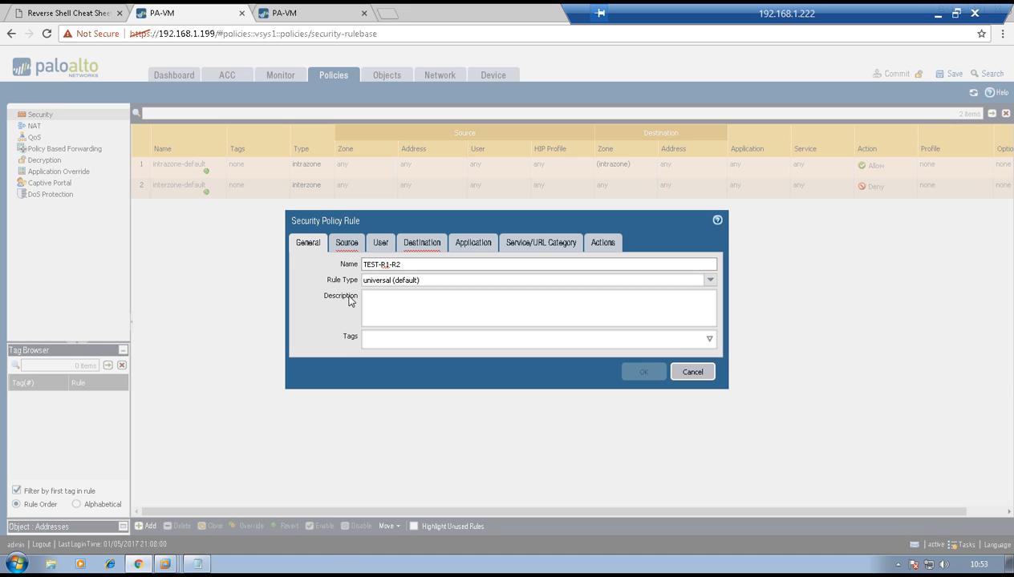
Add LAN as the rule's source zone, leaving the source address set to any
{"action": "left_click", "coordinate": [345, 243]}
{"action": "left_click", "coordinate": [310, 401]}
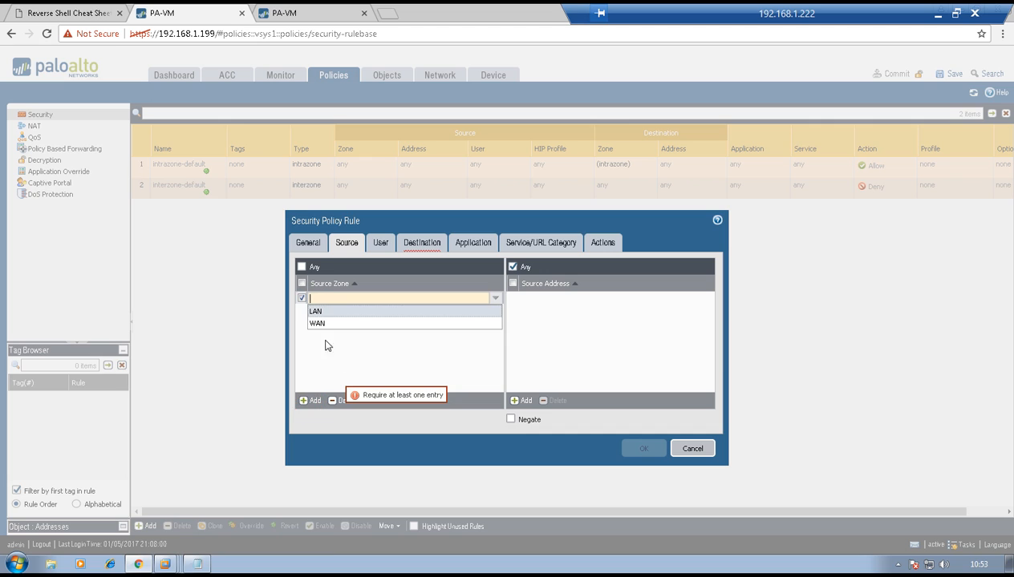
{"action": "left_click", "coordinate": [317, 312]}
{"action": "left_click", "coordinate": [371, 354]}
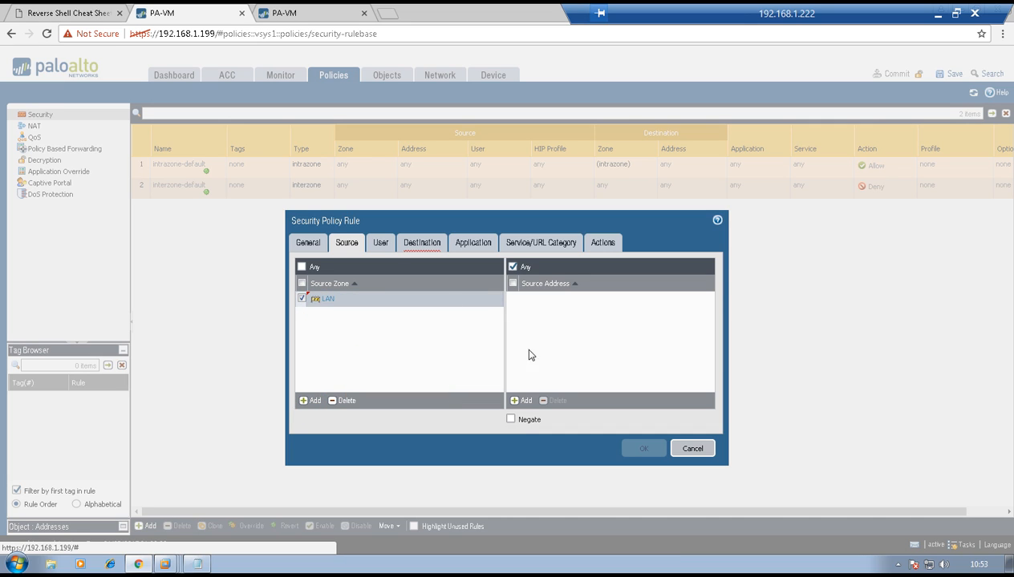
Add WAN as the rule's destination zone, leaving the destination address set to any
{"action": "left_click", "coordinate": [380, 243]}
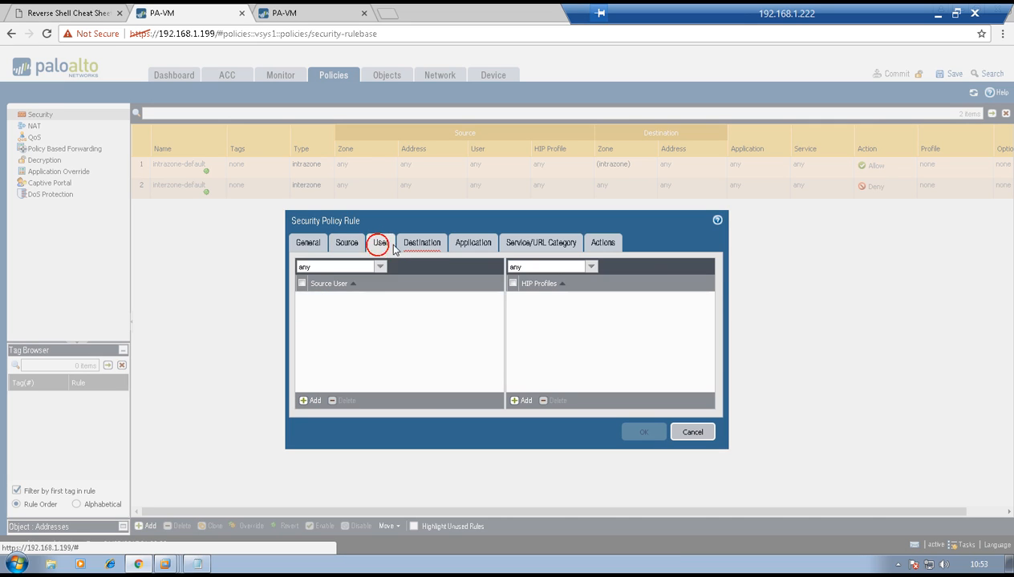
{"action": "left_click", "coordinate": [421, 243]}
{"action": "left_click", "coordinate": [315, 401]}
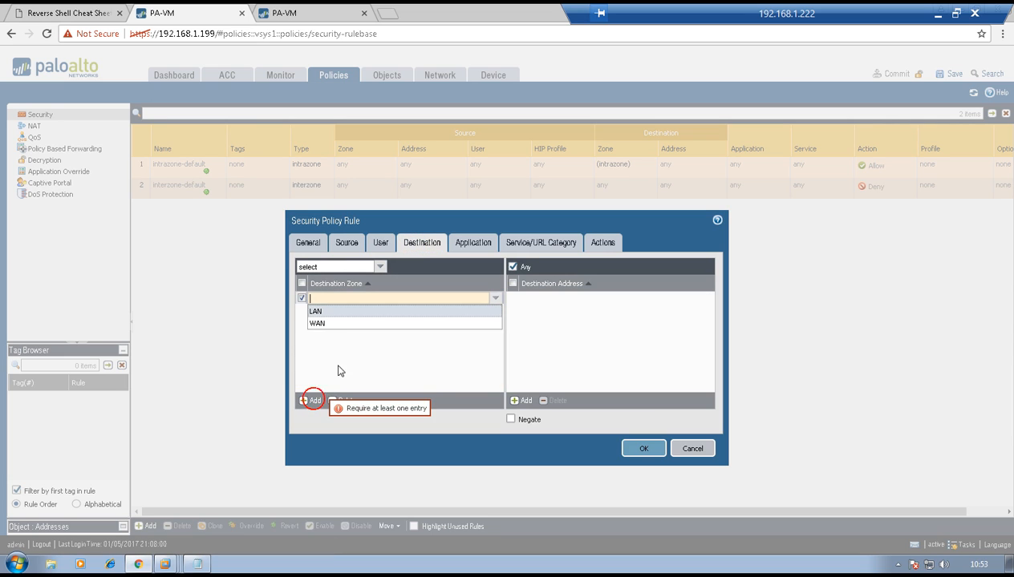
{"action": "left_click", "coordinate": [318, 322]}
{"action": "left_click", "coordinate": [375, 359]}
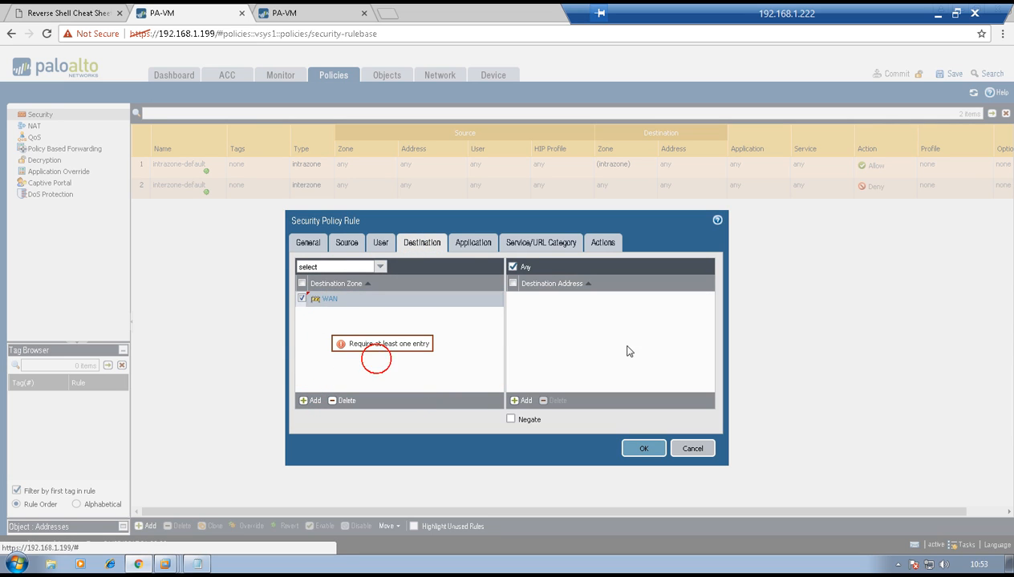
Save the TEST-R1-R2 rule with the Allow action and logging at session start and end, and commit the configuration
{"action": "left_click", "coordinate": [473, 243]}
{"action": "left_click", "coordinate": [533, 243]}
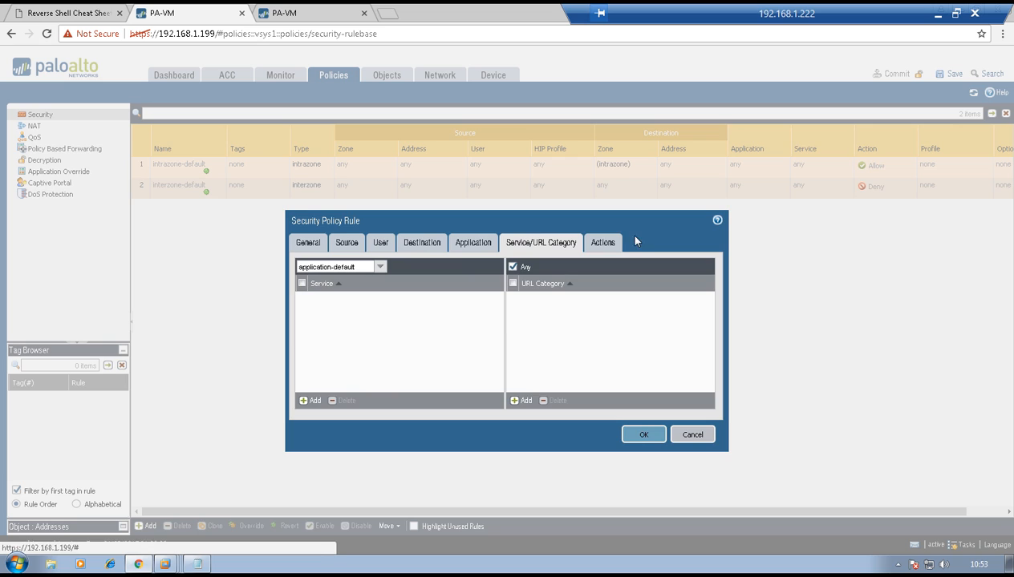
{"action": "left_click", "coordinate": [604, 242]}
{"action": "left_click", "coordinate": [551, 242]}
{"action": "left_click", "coordinate": [599, 249]}
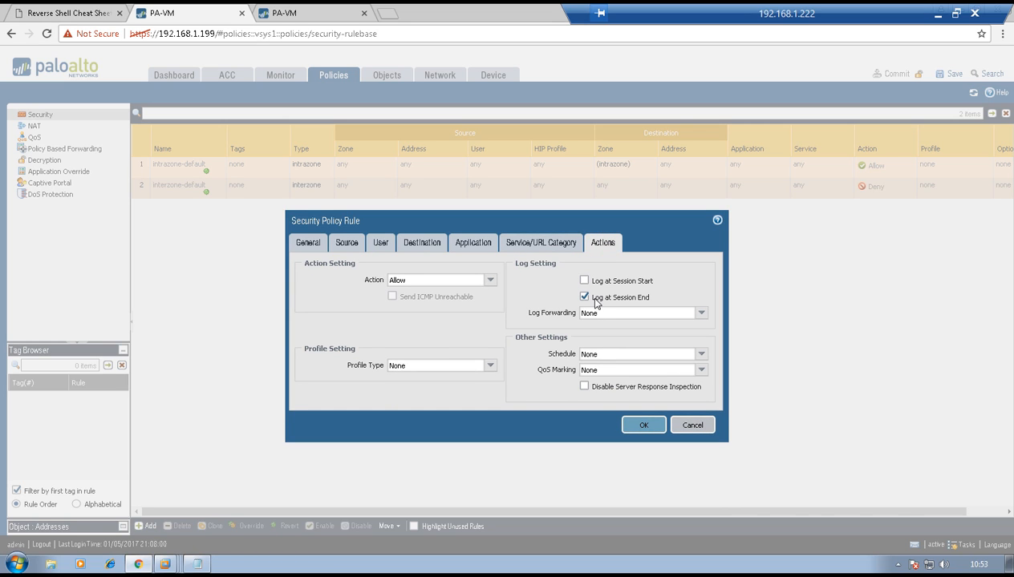
{"action": "left_click", "coordinate": [584, 297]}
{"action": "left_click", "coordinate": [584, 281]}
{"action": "left_click", "coordinate": [585, 297]}
{"action": "left_click", "coordinate": [642, 429]}
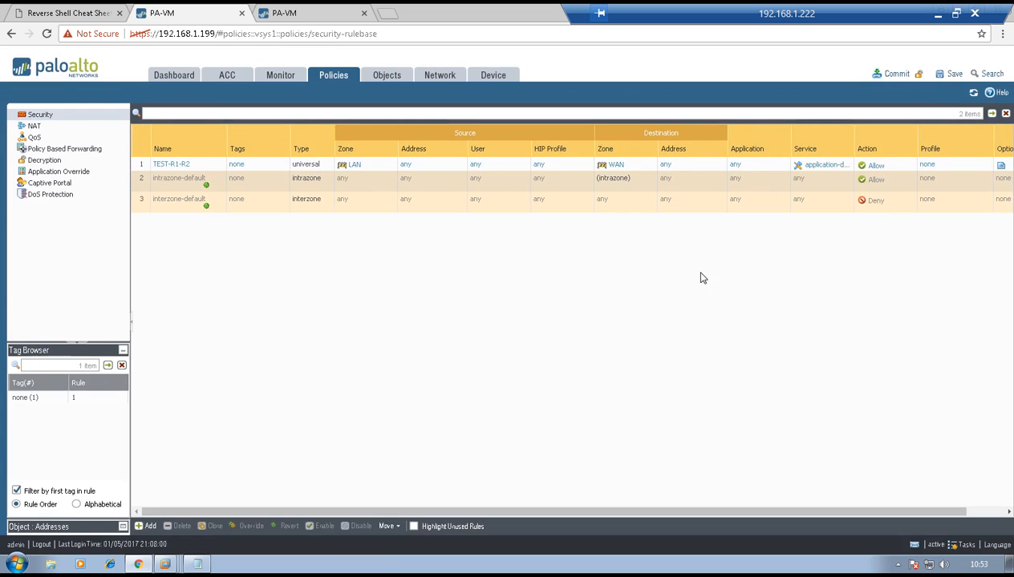
{"action": "left_click", "coordinate": [898, 75]}
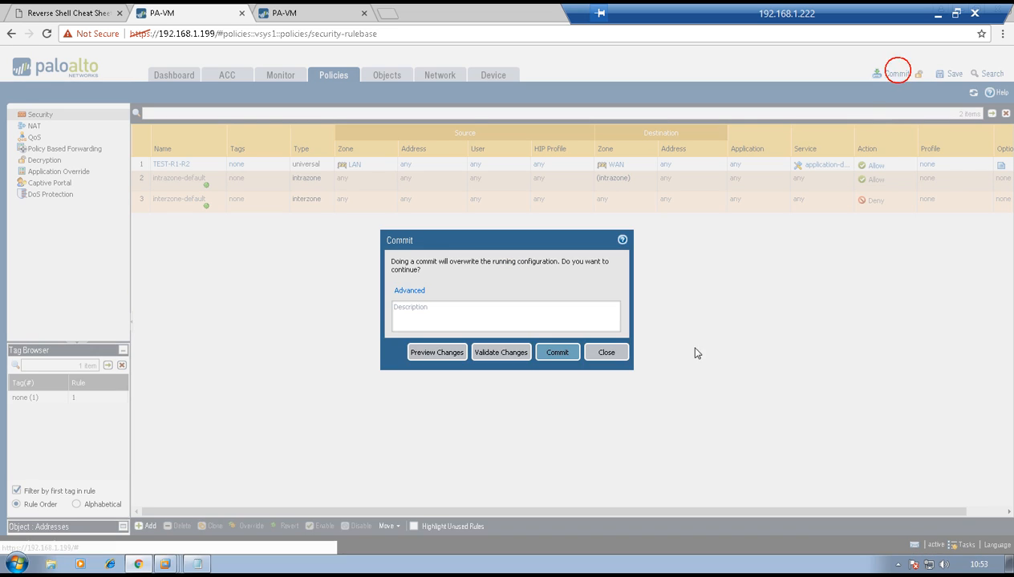
{"action": "left_click", "coordinate": [553, 351]}
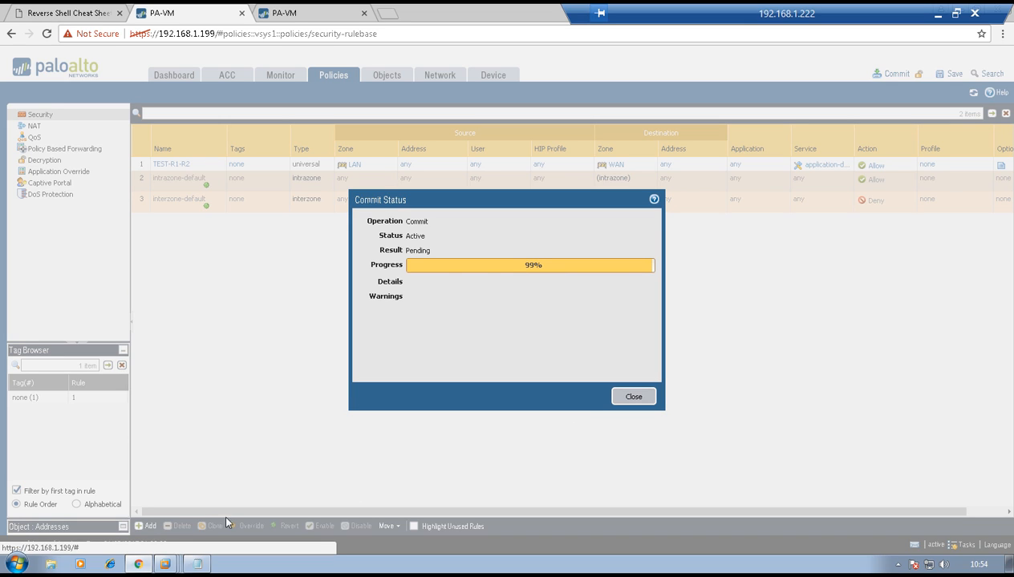
Switch to the R1 virtual machine in VMware Workstation and log in to the Vyatta router with the username and password
{"action": "left_click", "coordinate": [165, 560]}
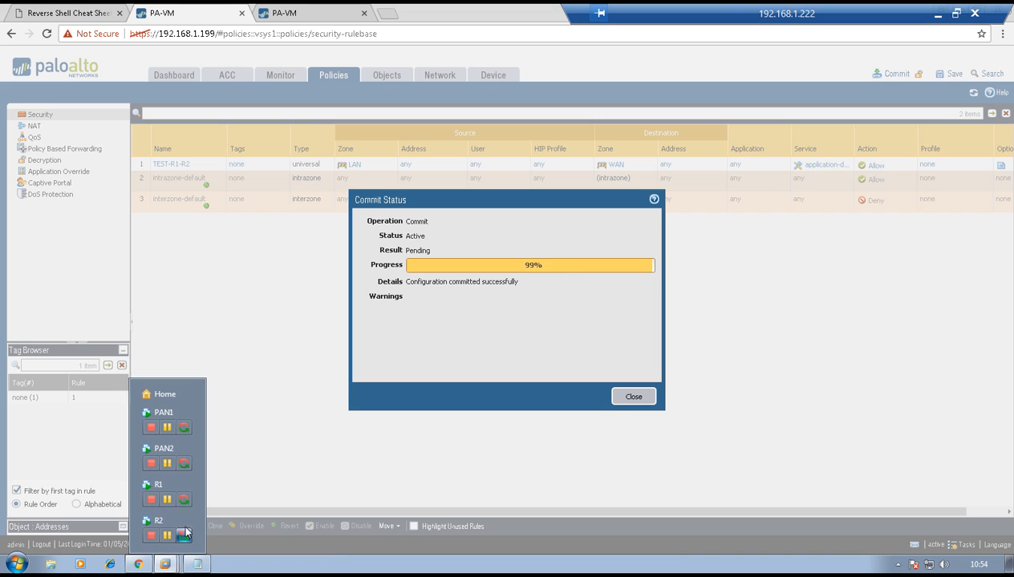
{"action": "left_click", "coordinate": [158, 486]}
{"action": "left_click", "coordinate": [457, 225]}
{"action": "type", "text": "vyatta login: vyatta"}
{"action": "key", "text": "Return"}
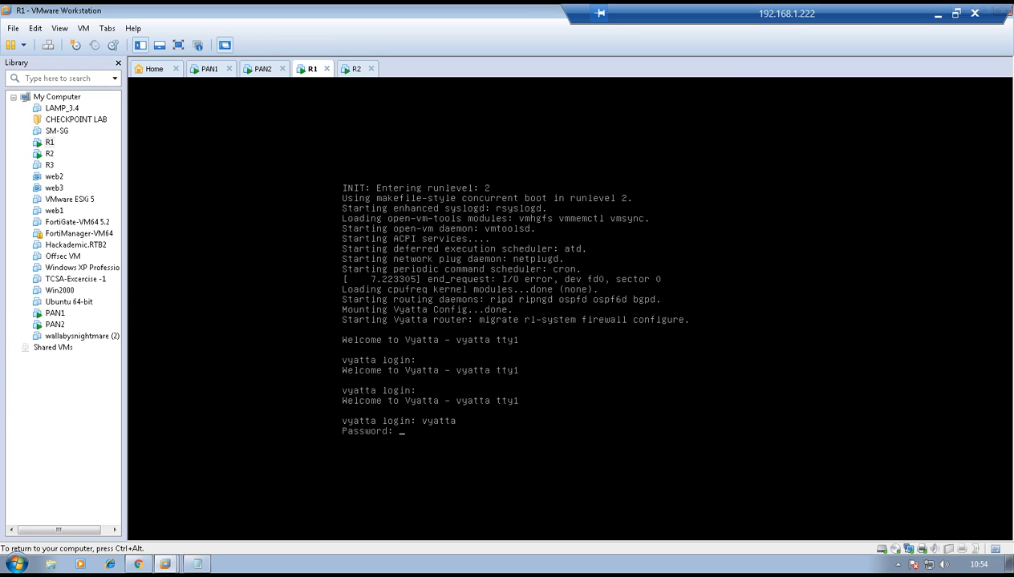
{"action": "type", "text": "vyatta"}
{"action": "key", "text": "Return"}
Enter configuration mode on R1 and set the eth0 interface address to 10.10.10.1/24
{"action": "key", "text": "Return"}
{"action": "key", "text": "Return"}
{"action": "key", "text": "Return"}
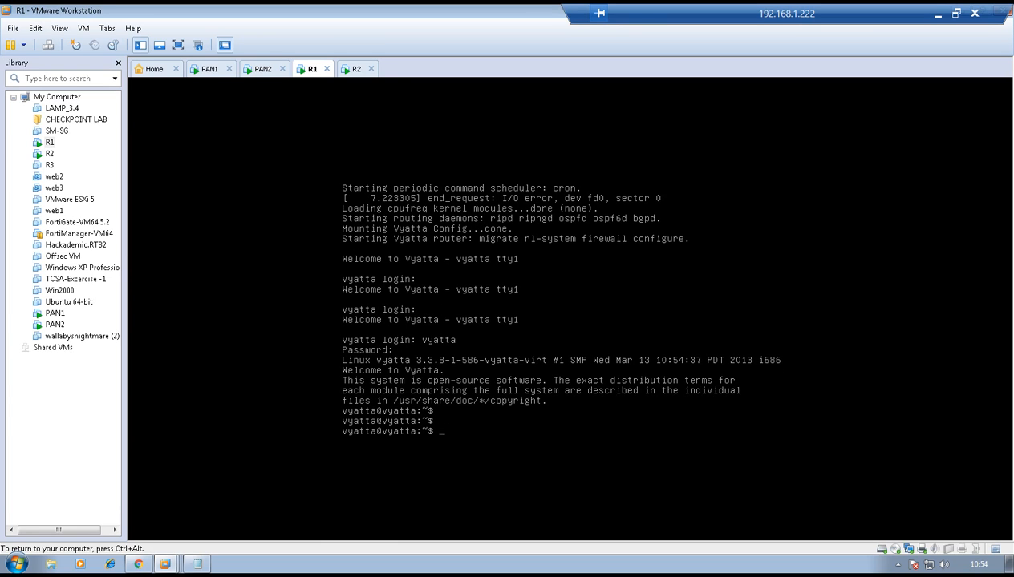
{"action": "type", "text": "configure"}
{"action": "key", "text": "Return"}
{"action": "key", "text": "Return"}
{"action": "type", "text": "set int"}
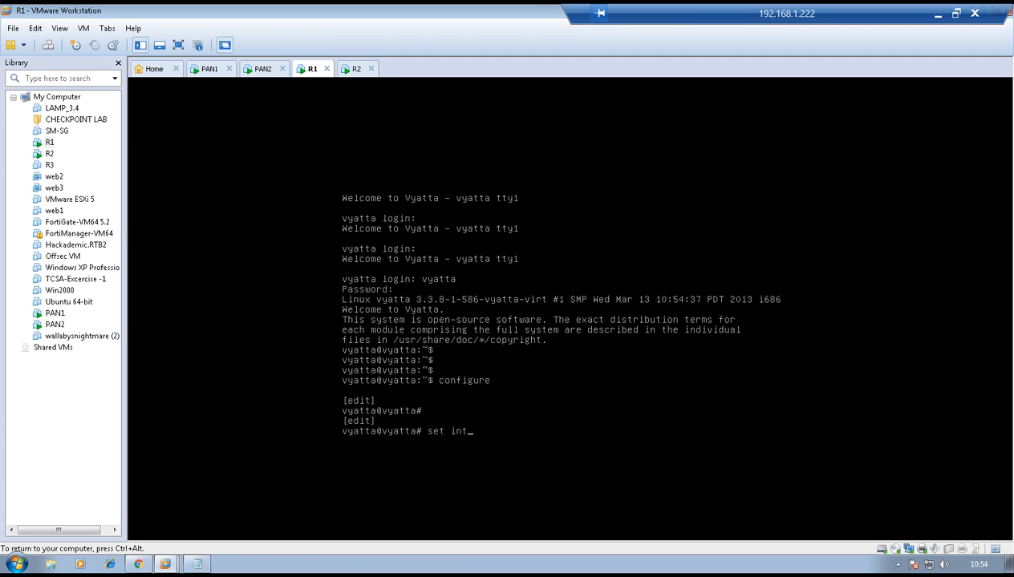
{"action": "type", "text": "erfaces ethernet eth0 address 10"}
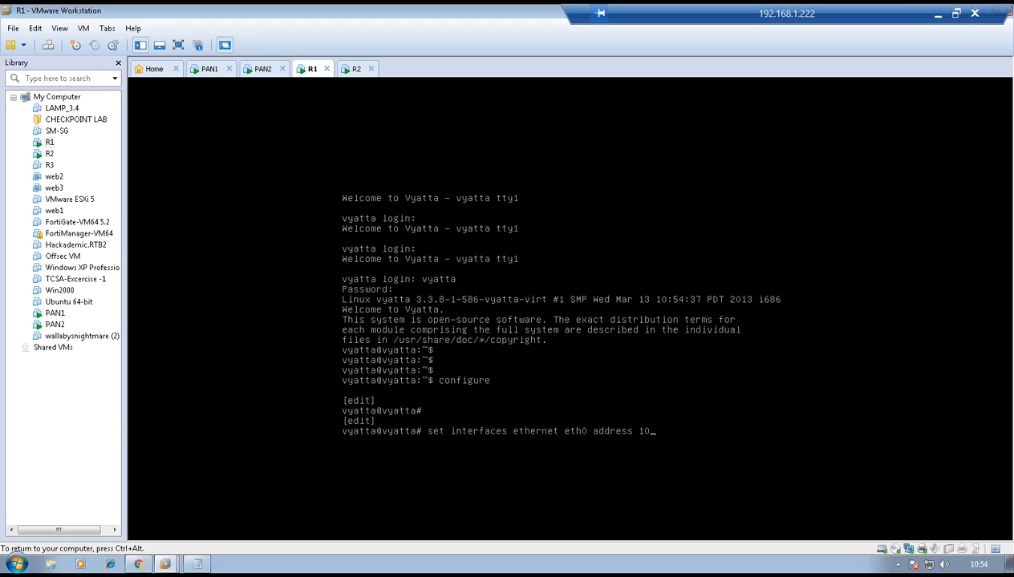
{"action": "type", "text": ".10.10.1/24"}
{"action": "key", "text": "Return"}
Add a static route for 0.0.0.0/0 with next hop 10.10.10.12 on R1 and commit the configuration
{"action": "type", "text": "set protocols static ro"}
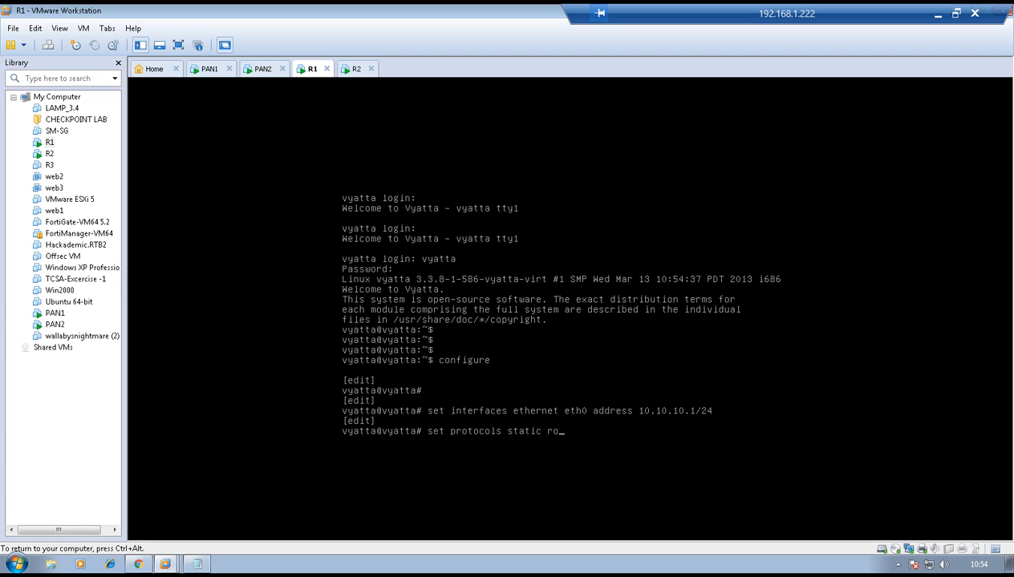
{"action": "key", "text": "Tab"}
{"action": "type", "text": "0.0.0"}
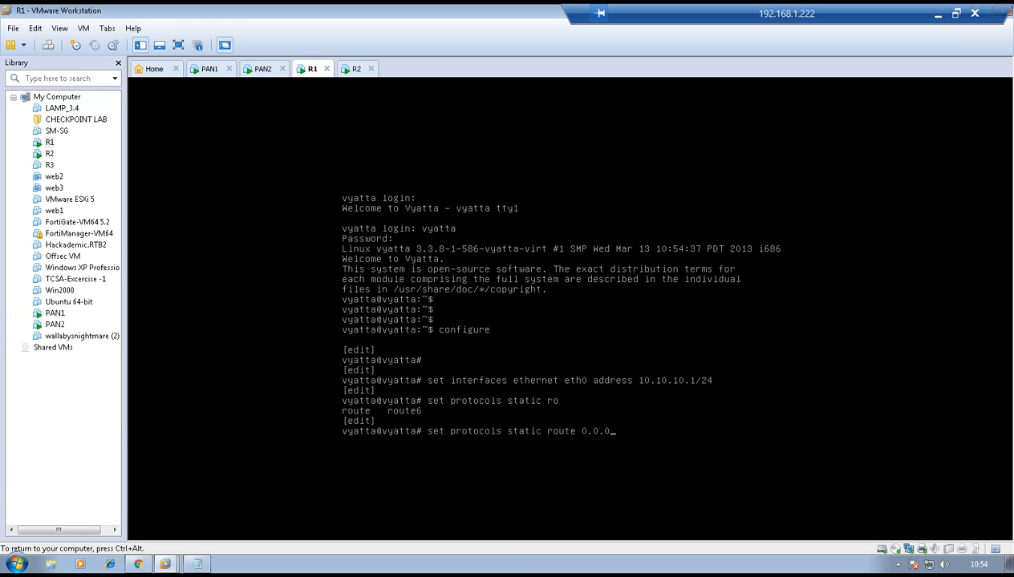
{"action": "type", "text": ".0/0 next-hop 10.10.10.12"}
{"action": "key", "text": "Return"}
{"action": "key", "text": "Return"}
{"action": "type", "text": "commit"}
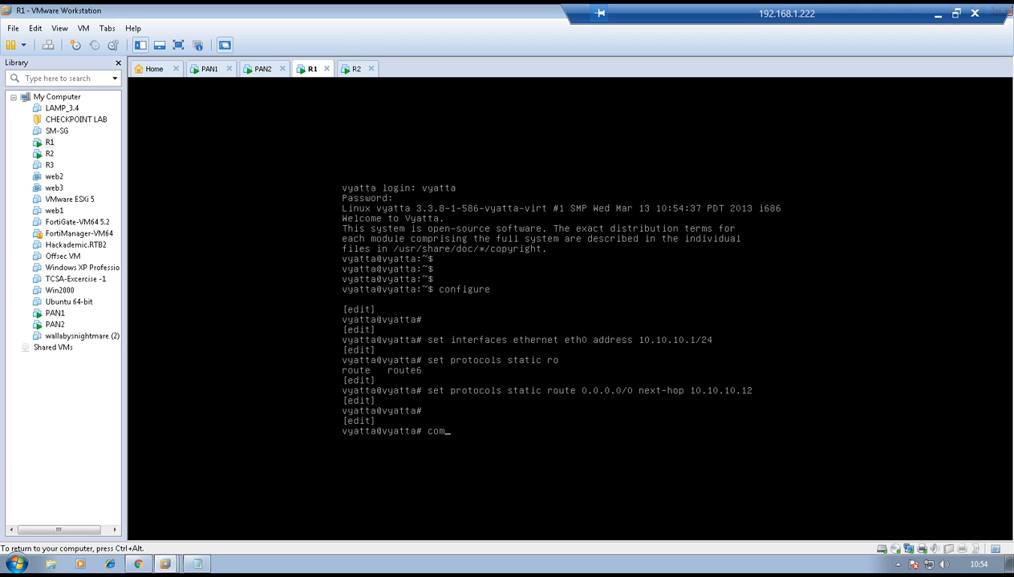
Open the R2 virtual machine's console and log in to its Vyatta router with the username and password
{"action": "key", "text": "Return"}
{"action": "key", "text": "ctrl+alt"}
{"action": "left_click", "coordinate": [343, 69]}
{"action": "left_click", "coordinate": [463, 215]}
{"action": "type", "text": "vyatta"}
{"action": "key", "text": "Return"}
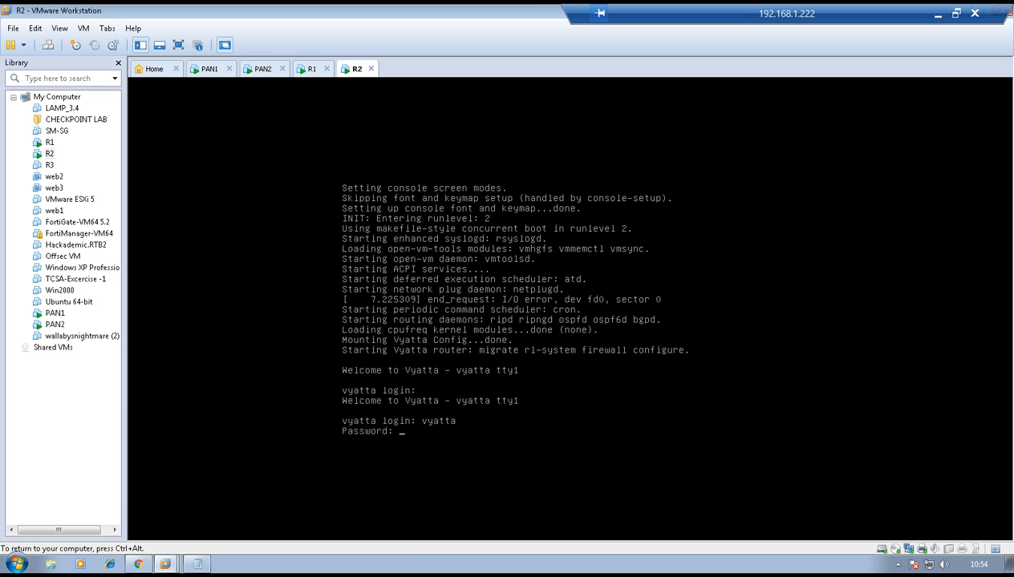
{"action": "type", "text": "vyatta"}
{"action": "key", "text": "Return"}
{"action": "key", "text": "Return"}
{"action": "key", "text": "Return"}
Enter configuration mode on R2 and set the eth0 interface address to 20.20.20.1/24
{"action": "type", "text": "nfigure"}
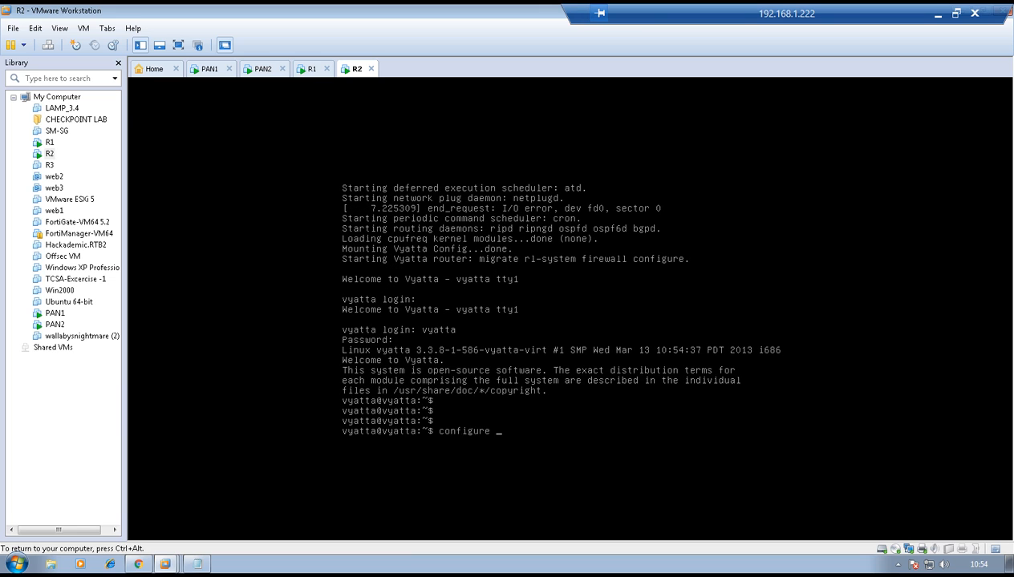
{"action": "key", "text": "Return"}
{"action": "key", "text": "Return"}
{"action": "key", "text": "Return"}
{"action": "key", "text": "Return"}
{"action": "type", "text": "set interfaces ethernet eth0 address"}
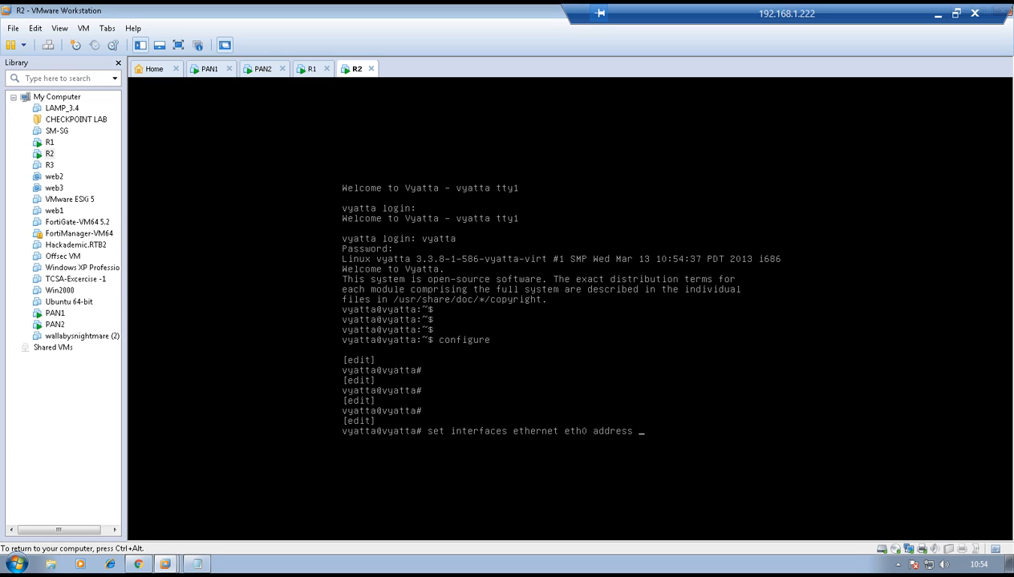
{"action": "type", "text": "20.20.20.1/24"}
{"action": "key", "text": "Return"}
Add a static route for 0.0.0.0/0 with next hop 20.20.20.12 on R2
{"action": "type", "text": "set protocols static ro"}
{"action": "key", "text": "Tab"}
{"action": "type", "text": "0.0.0.0/0 n"}
{"action": "key", "text": "Tab"}
{"action": "type", "text": "20.20.20.12"}
{"action": "key", "text": "Return"}
Enable the telnet service on R2 and commit the router's configuration
{"action": "key", "text": "Return"}
{"action": "type", "text": "set service telnet"}
{"action": "key", "text": "Return"}
{"action": "type", "text": "commit"}
{"action": "key", "text": "Return"}
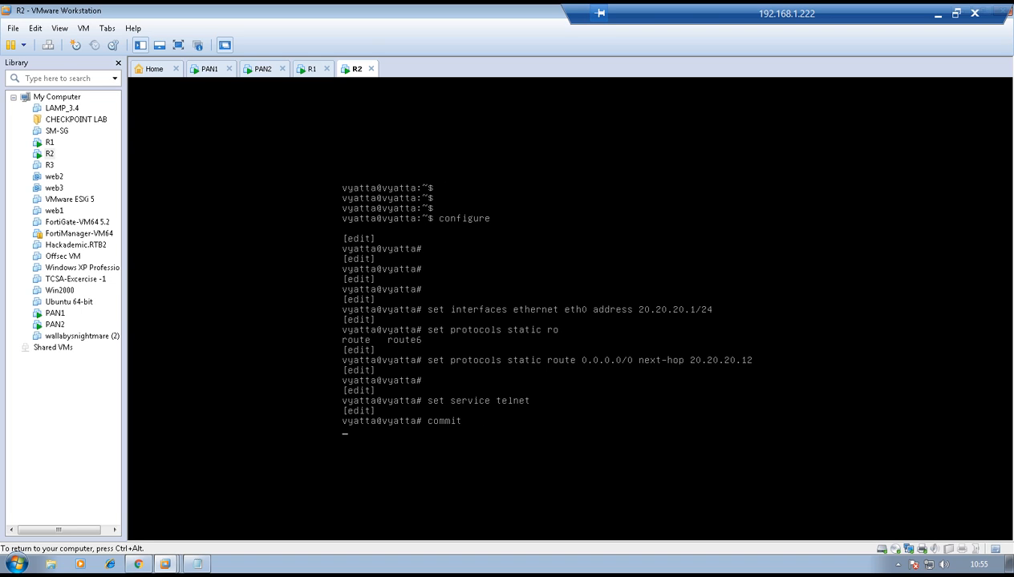
{"action": "key", "text": "Return"}
{"action": "key", "text": "Return"}
{"action": "key", "text": "ctrl+alt"}
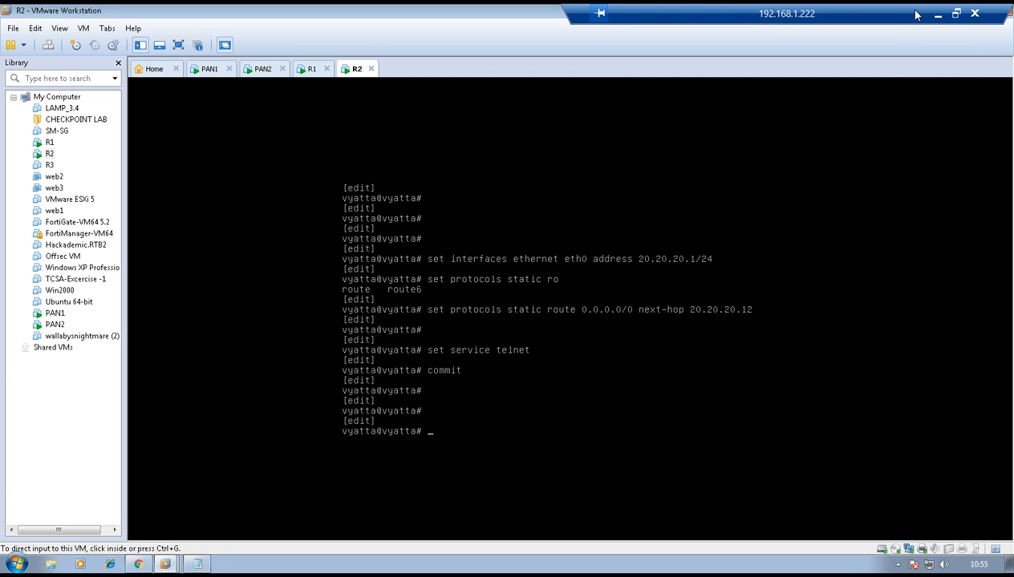
Switch to the browser and check the security rules on firewall 192.168.1.200 and the High Availability status on 192.168.1.199
{"action": "left_click", "coordinate": [139, 564]}
{"action": "left_click", "coordinate": [626, 399]}
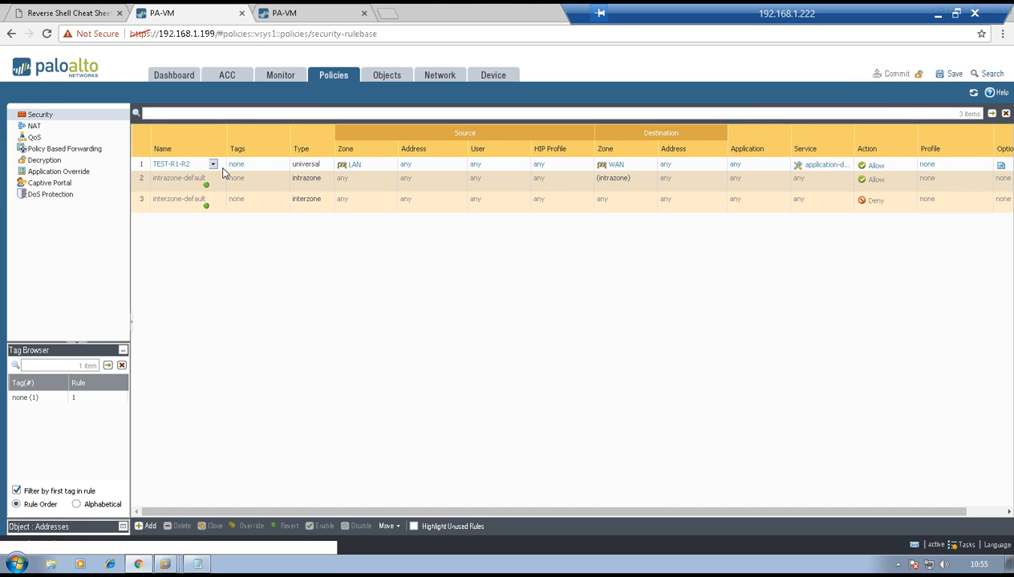
{"action": "left_click", "coordinate": [321, 12]}
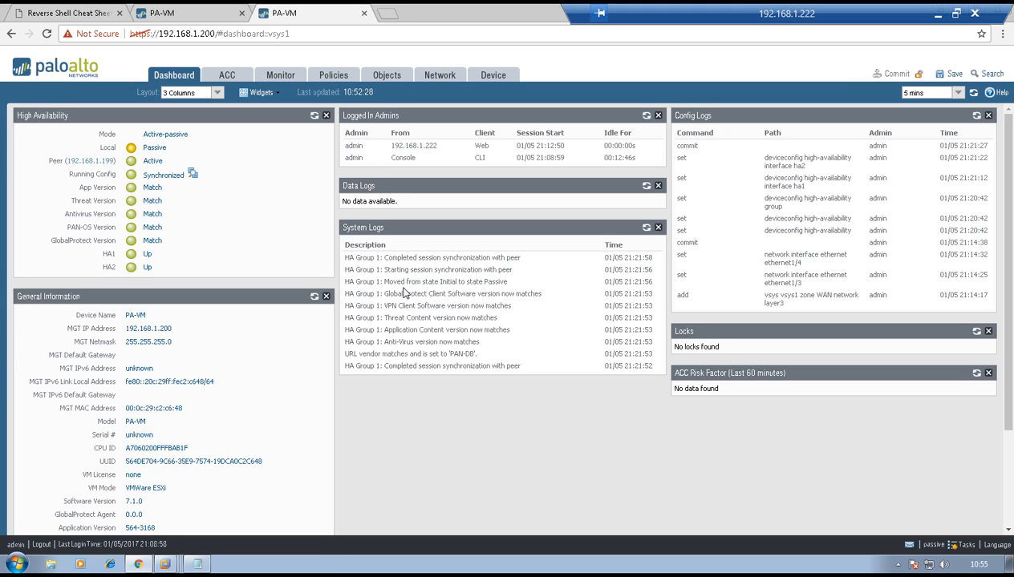
{"action": "left_click", "coordinate": [333, 76]}
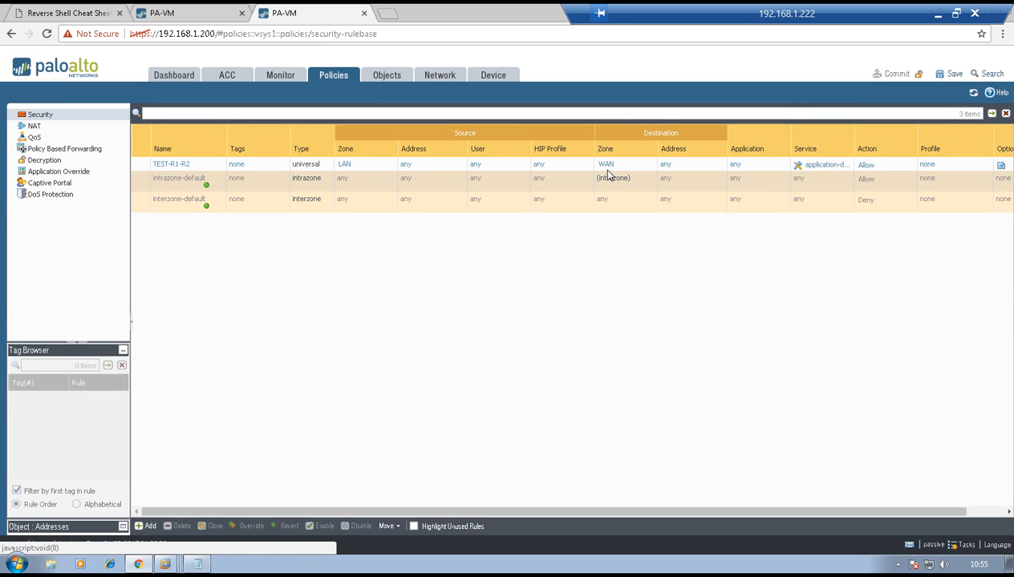
{"action": "left_click", "coordinate": [153, 11]}
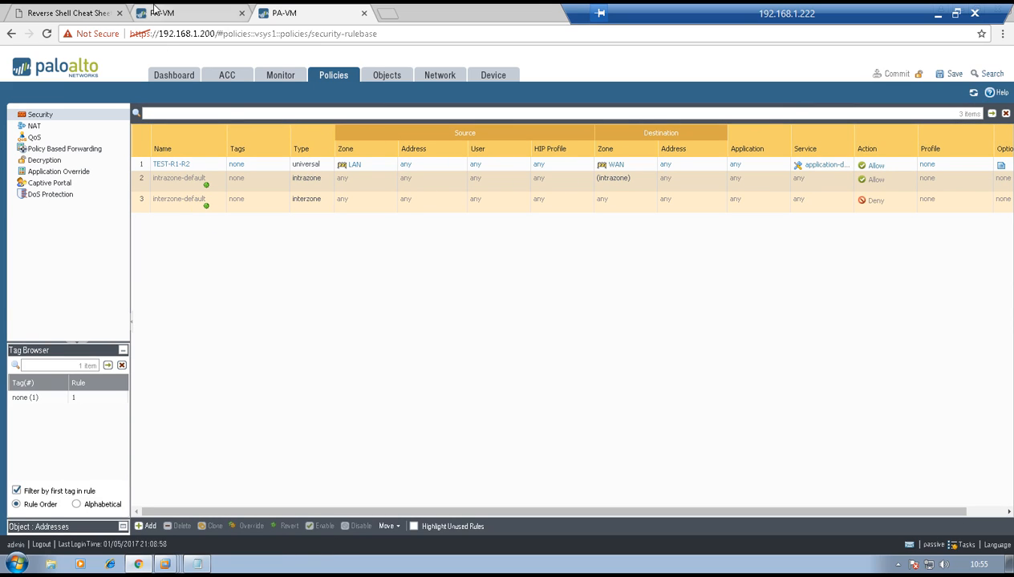
{"action": "left_click", "coordinate": [172, 72]}
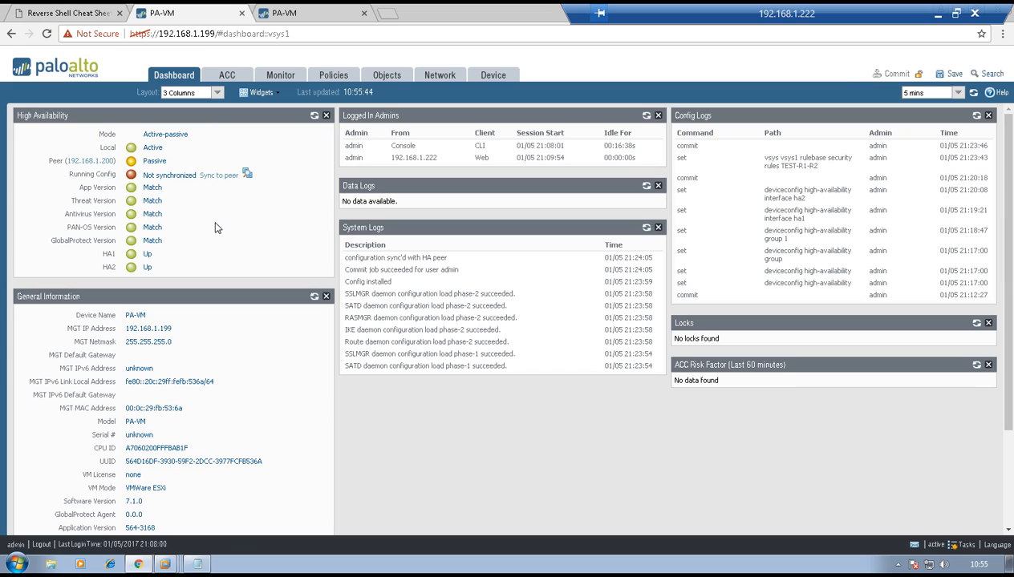
{"action": "mouse_move", "coordinate": [218, 225]}
Return to the R1 virtual machine, exit configuration mode and start a telnet session to 20.20.20.1
{"action": "mouse_move", "coordinate": [166, 561]}
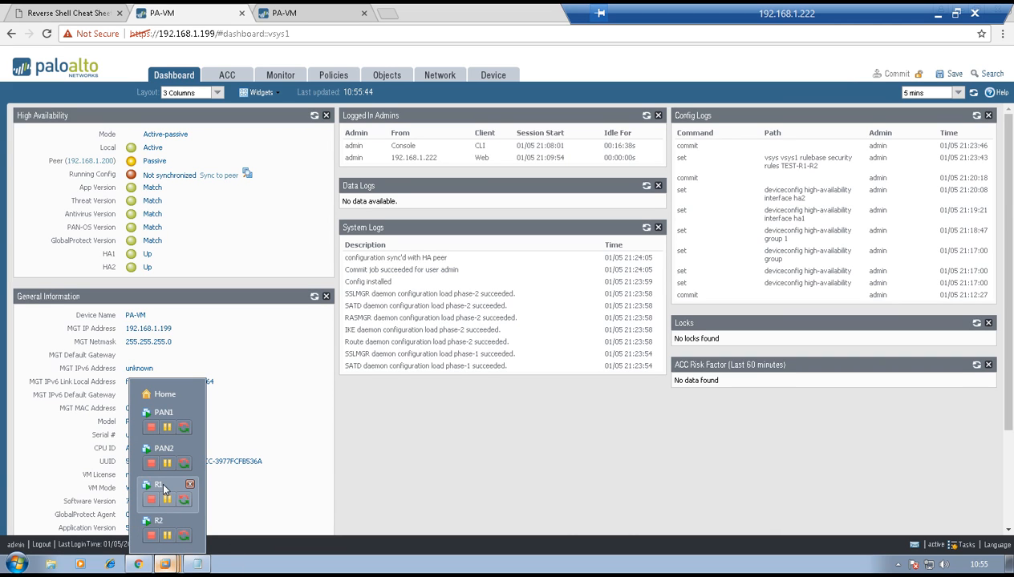
{"action": "left_click", "coordinate": [162, 484]}
{"action": "left_click", "coordinate": [361, 332]}
{"action": "key", "text": "Return"}
{"action": "key", "text": "Return"}
{"action": "type", "text": "exit"}
{"action": "key", "text": "Return"}
{"action": "key", "text": "Return"}
{"action": "key", "text": "Return"}
{"action": "key", "text": "Return"}
{"action": "type", "text": "te"}
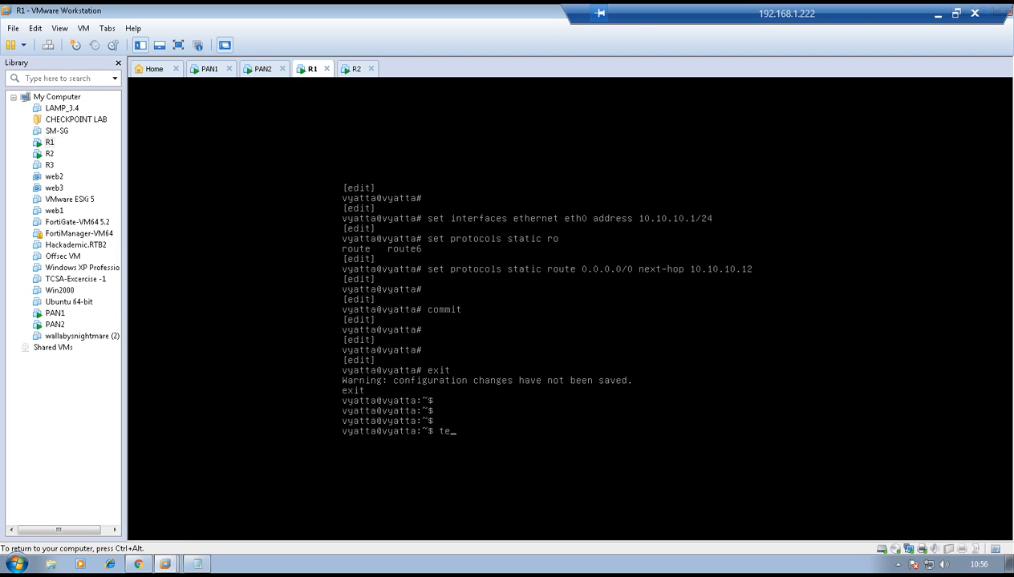
{"action": "type", "text": "lnet 20.20.20.1"}
Log in to R2 through the telnet session with the router's username and password
{"action": "key", "text": "Return"}
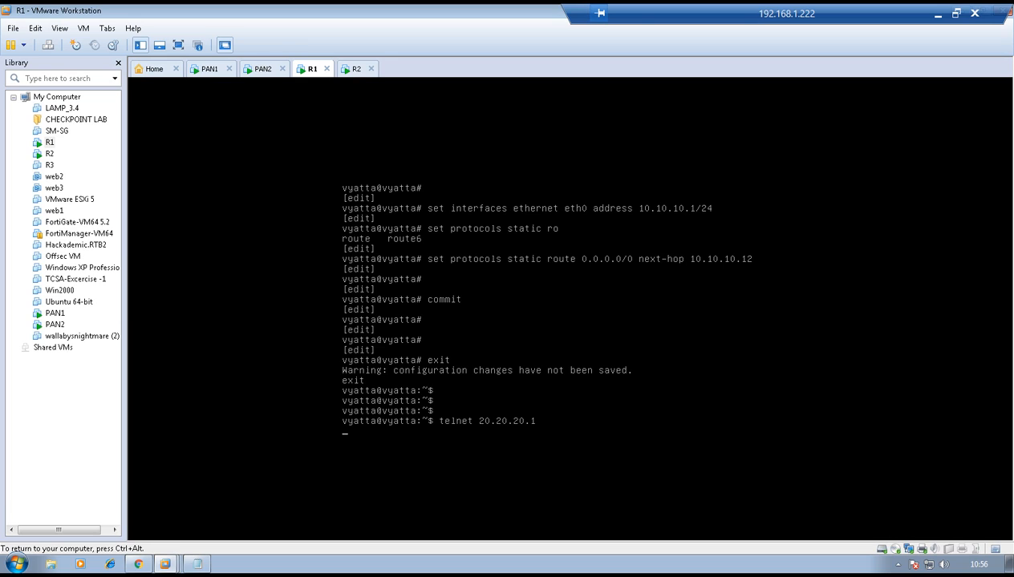
{"action": "type", "text": "vyatta login: vyat"}
{"action": "key", "text": "Return"}
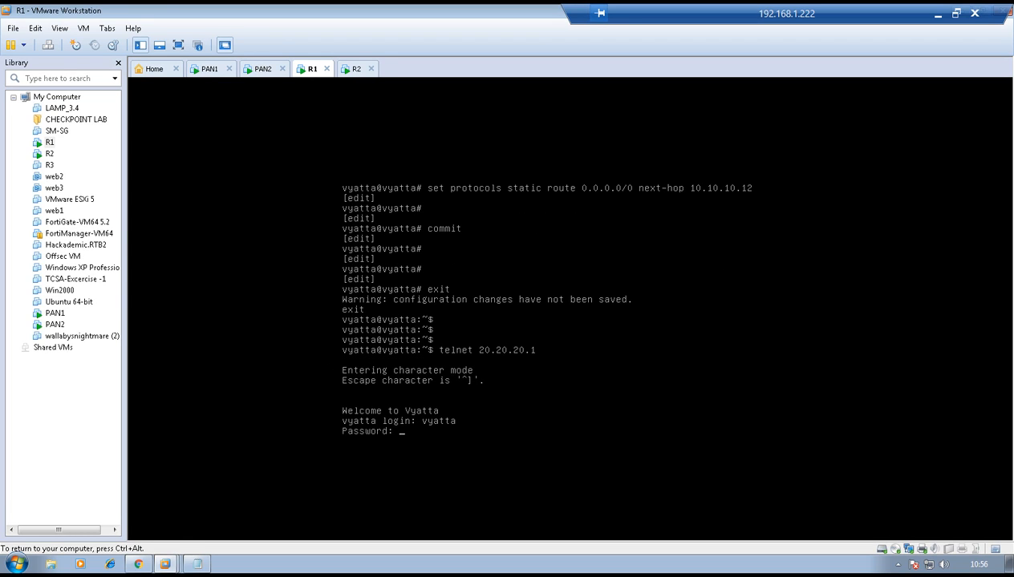
{"action": "type", "text": "vyatta"}
Show the interfaces of R2 in the telnet session to verify the connection, and release control of the virtual machine
{"action": "key", "text": "Return"}
{"action": "key", "text": "Return"}
{"action": "key", "text": "Return"}
{"action": "type", "text": "s"}
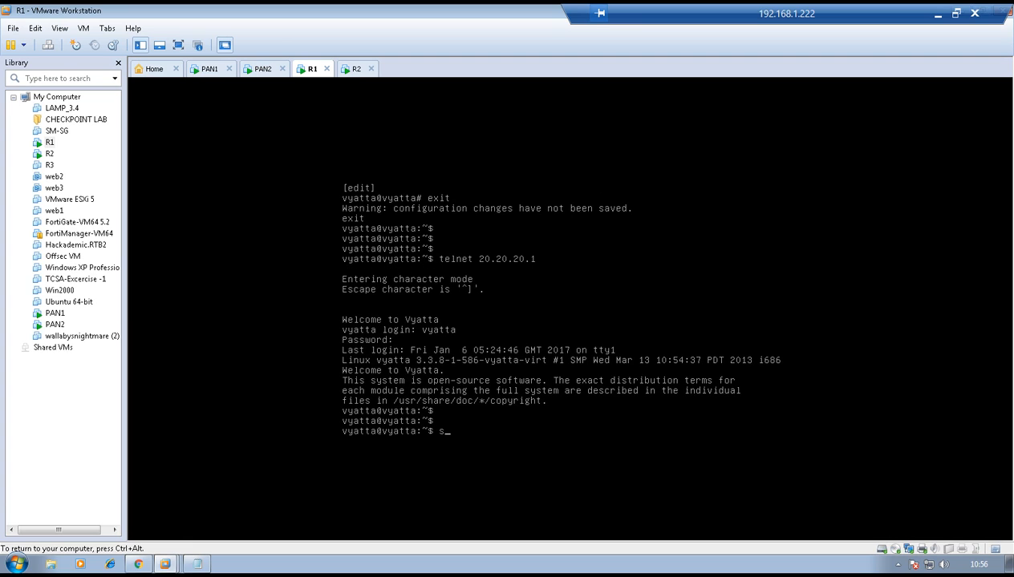
{"action": "type", "text": "how interfaces"}
{"action": "key", "text": "Return"}
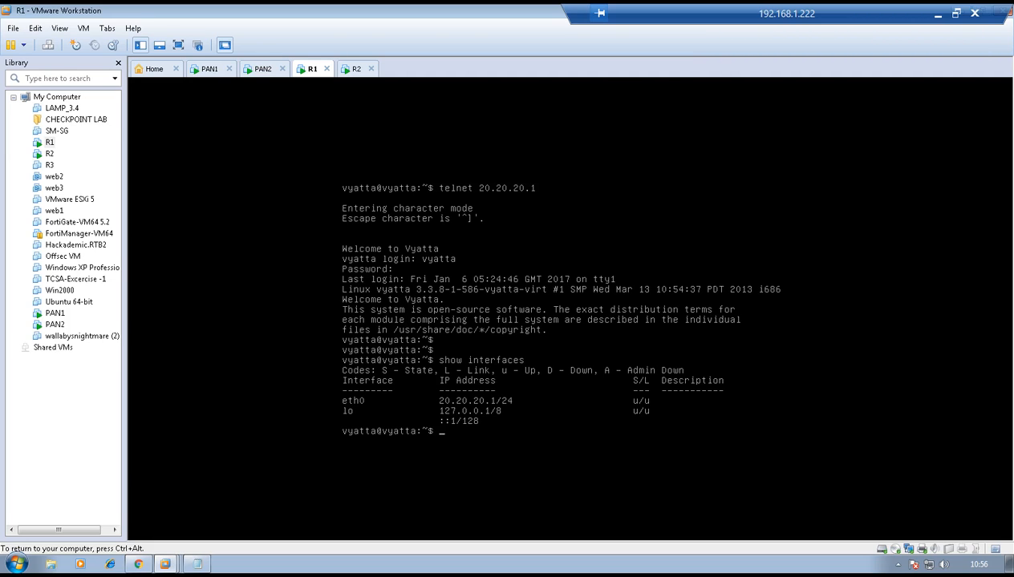
{"action": "key", "text": "ctrl+alt"}
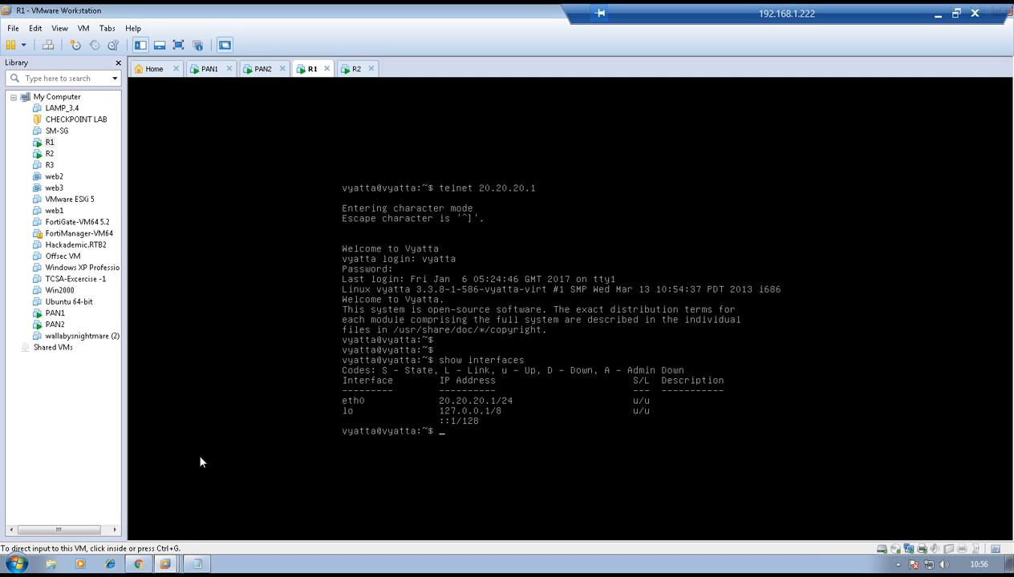
Switch to the browser, suspend the local HA device on firewall 192.168.1.199 and check the High Availability status on 192.168.1.200
{"action": "left_click", "coordinate": [138, 564]}
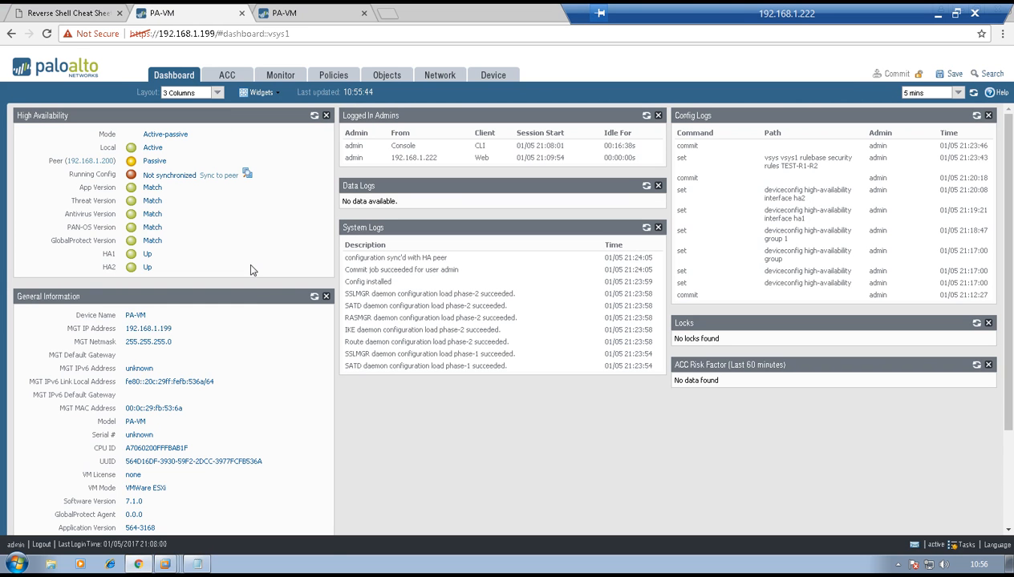
{"action": "left_click", "coordinate": [176, 163]}
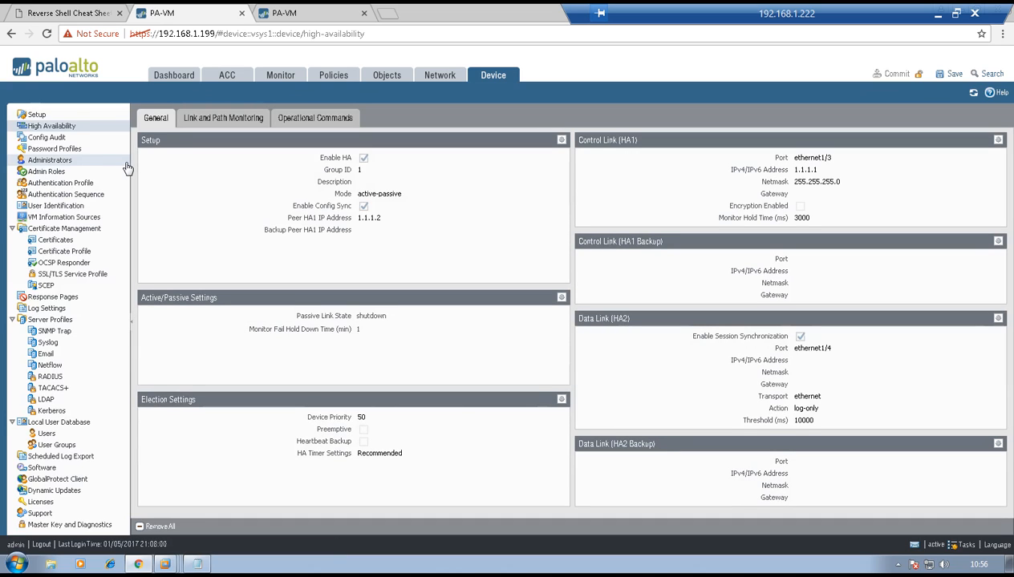
{"action": "left_click", "coordinate": [207, 120]}
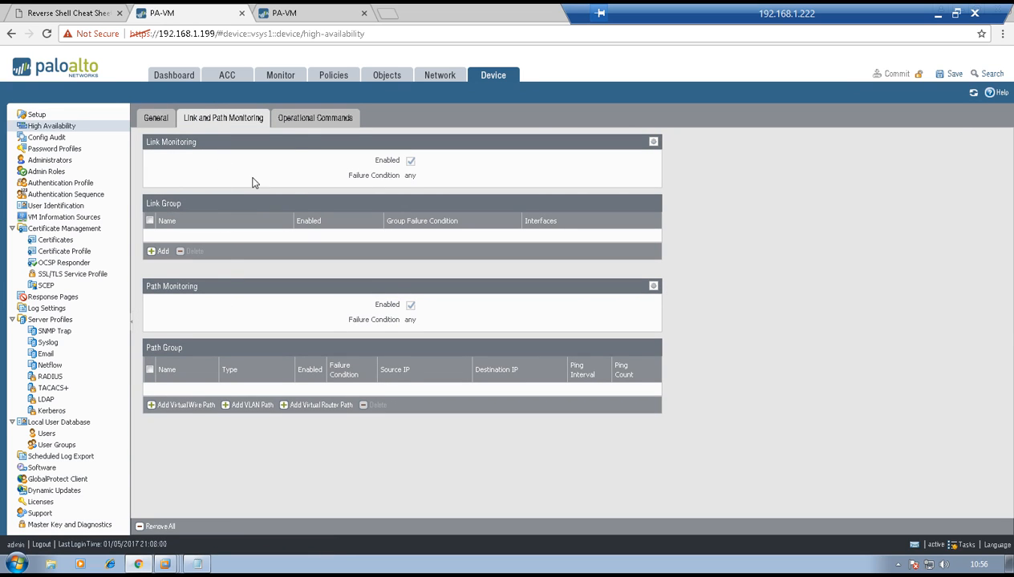
{"action": "left_click", "coordinate": [302, 121]}
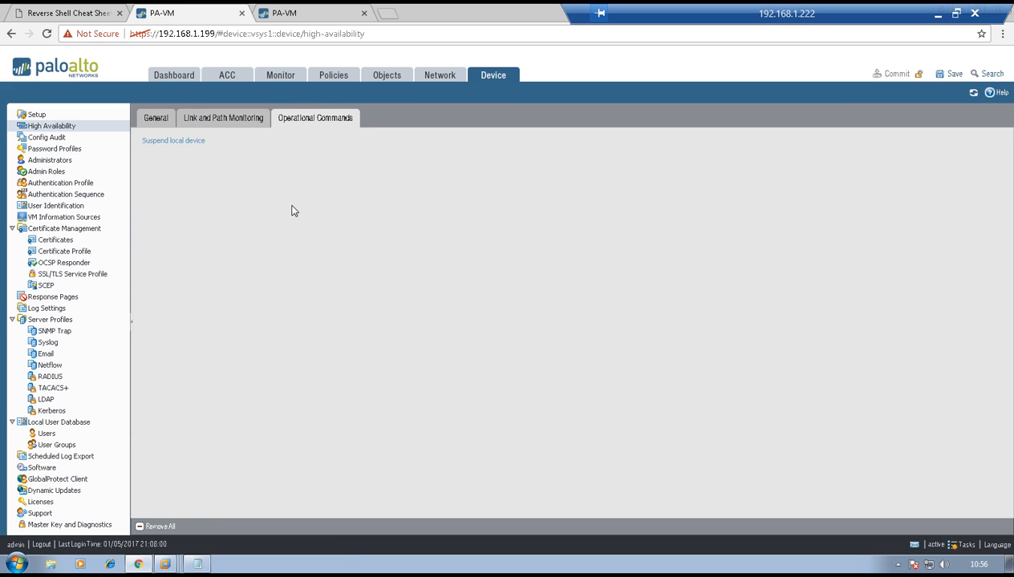
{"action": "left_click", "coordinate": [174, 142]}
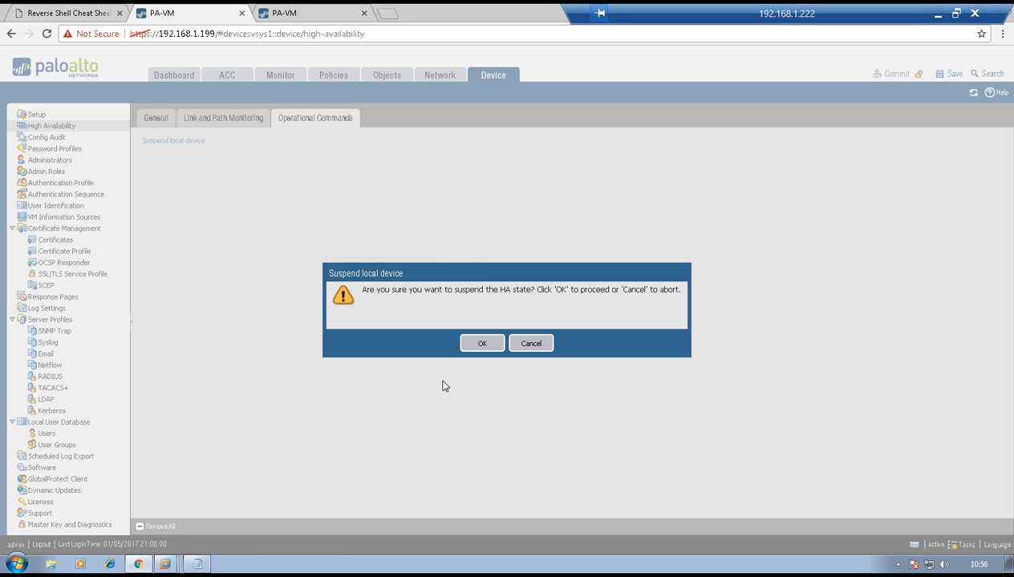
{"action": "left_click", "coordinate": [474, 344]}
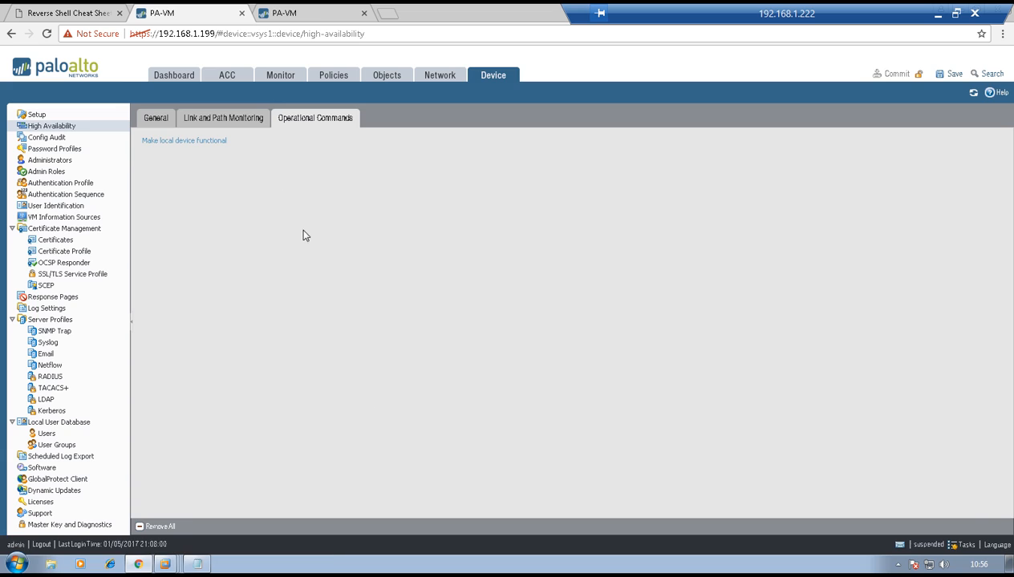
{"action": "left_click", "coordinate": [303, 15]}
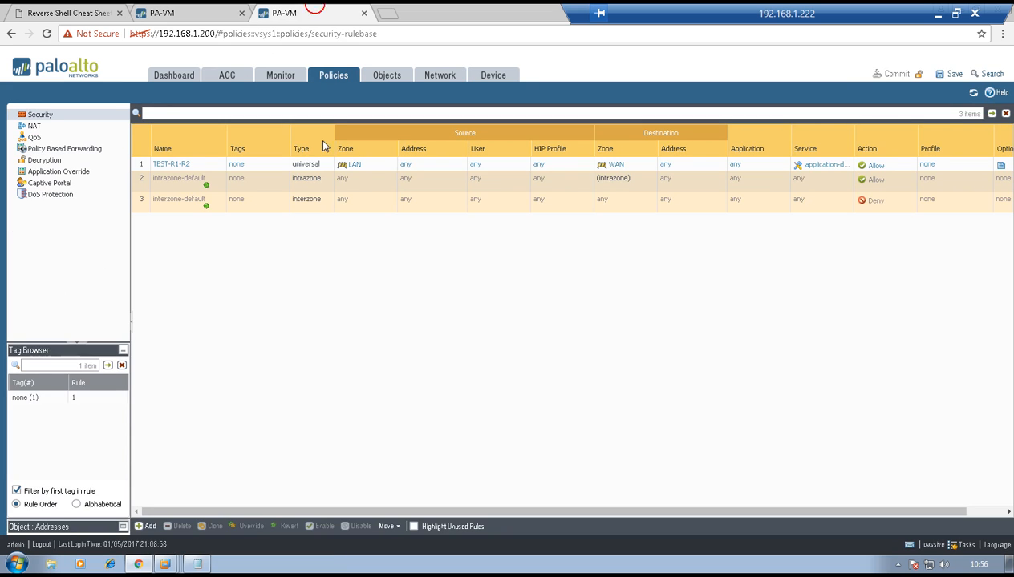
{"action": "left_click", "coordinate": [174, 76]}
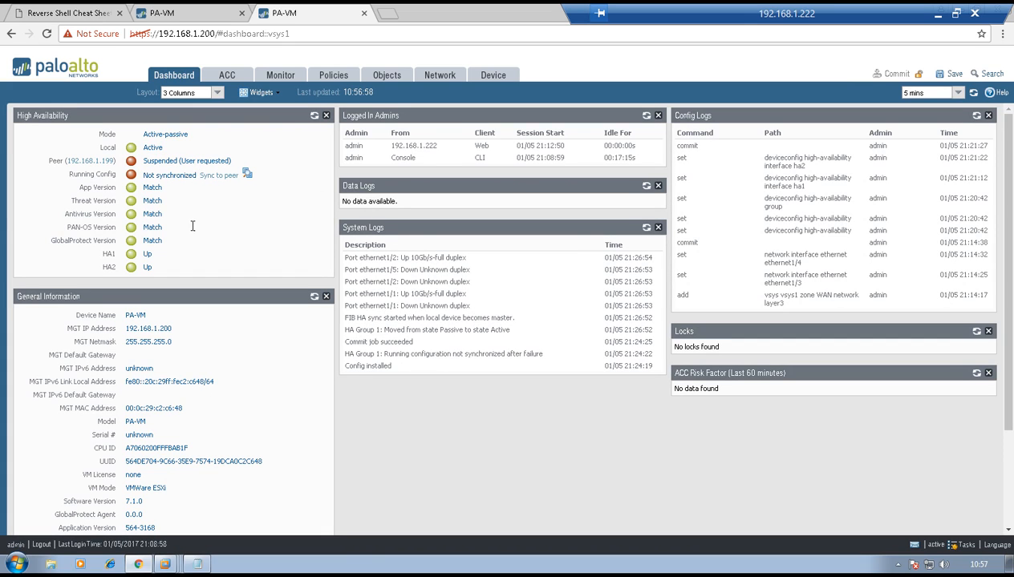
Return to the R1 virtual machine and show the interfaces of R2 again in the open telnet session to test the failover
{"action": "mouse_move", "coordinate": [164, 561]}
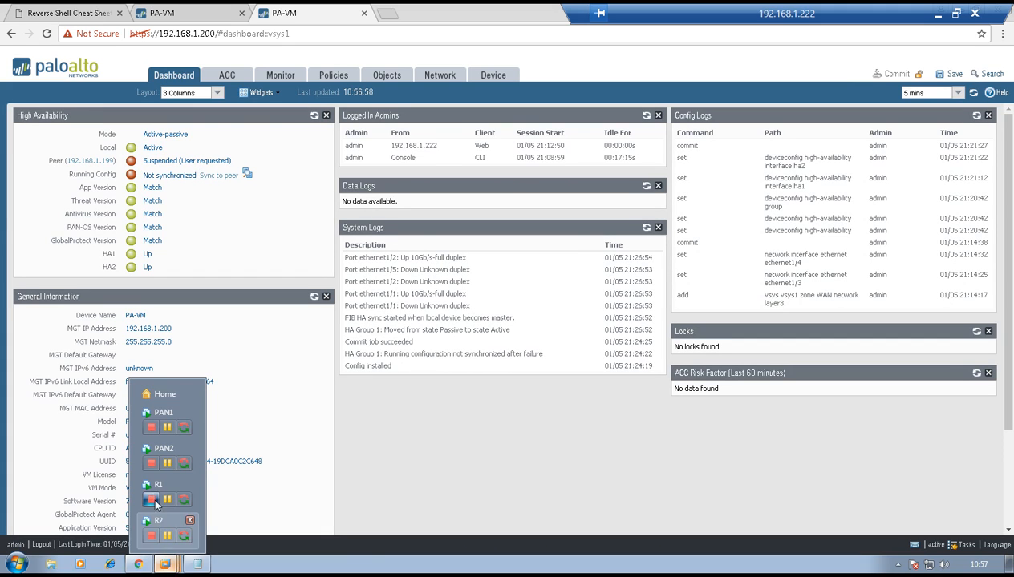
{"action": "left_click", "coordinate": [158, 486]}
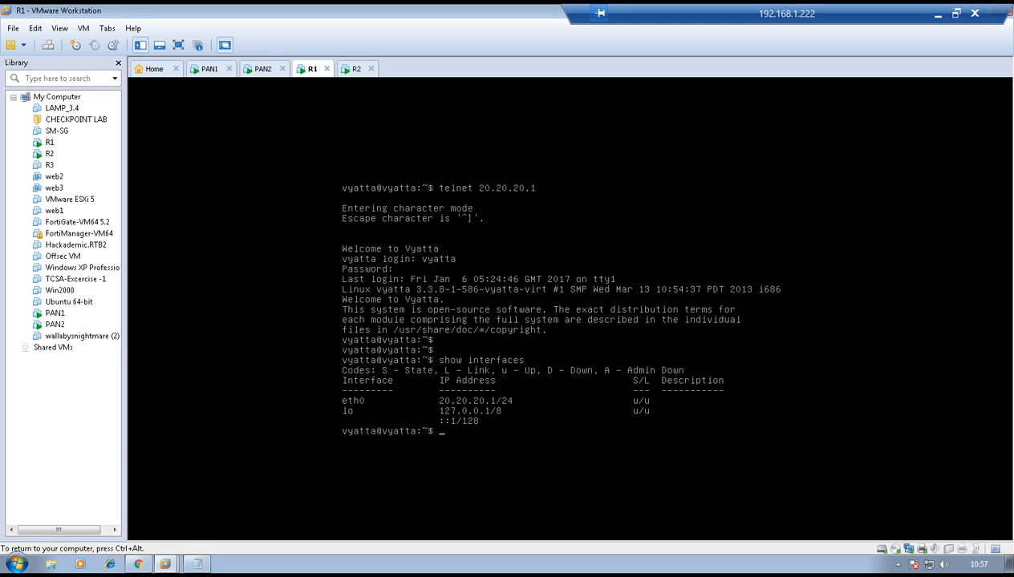
{"action": "key", "text": "Return"}
{"action": "key", "text": "Return"}
{"action": "key", "text": "Return"}
{"action": "key", "text": "Return"}
{"action": "type", "text": "show in"}
{"action": "key", "text": "Tab"}
{"action": "key", "text": "Return"}
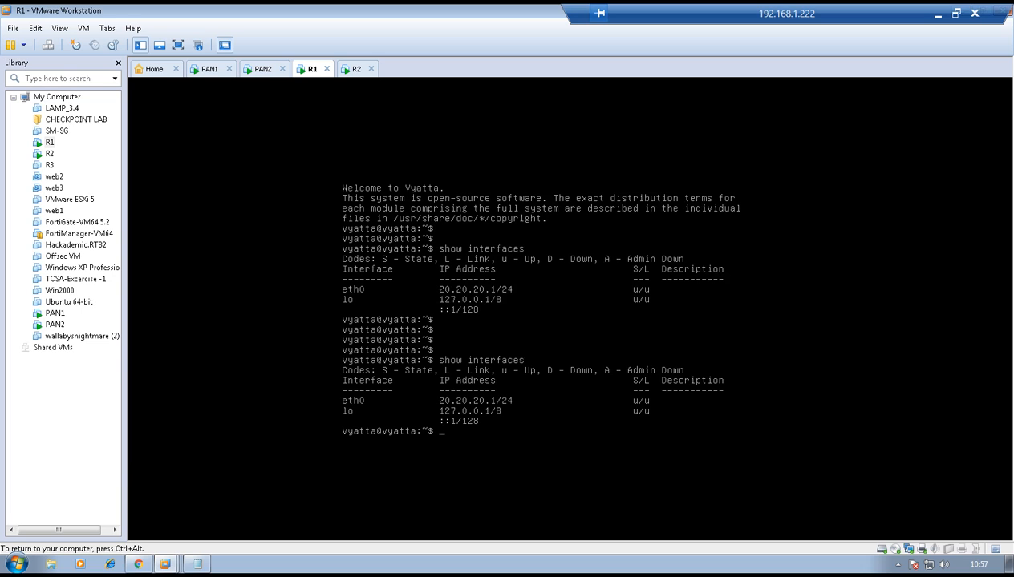
Exit the telnet session to R2 and minimize the remote desktop session 192.168.1.222
{"action": "type", "text": "exit"}
{"action": "key", "text": "Return"}
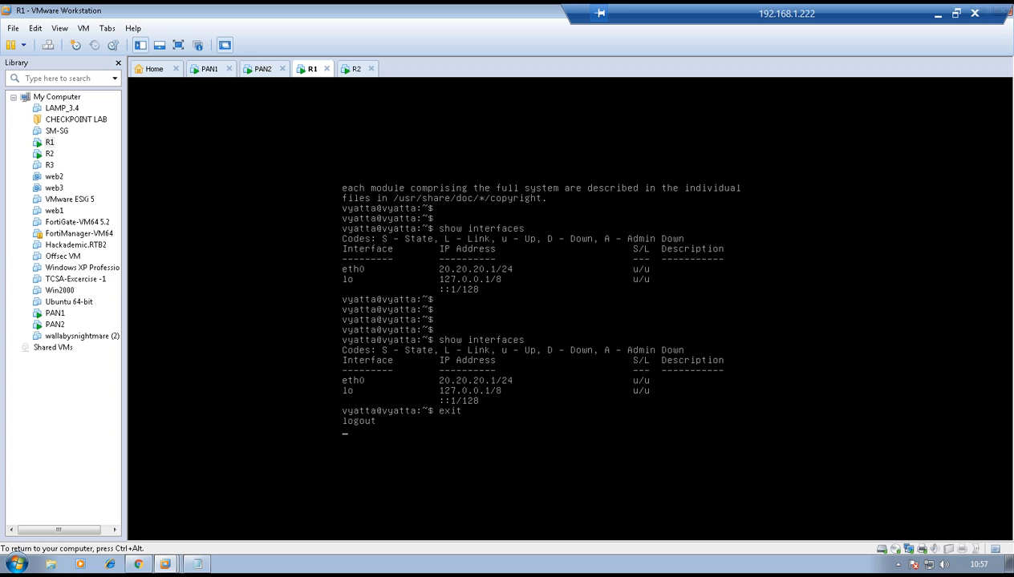
{"action": "key", "text": "Return"}
{"action": "key", "text": "Return"}
{"action": "key", "text": "Return"}
{"action": "key", "text": "Return"}
{"action": "key", "text": "Return"}
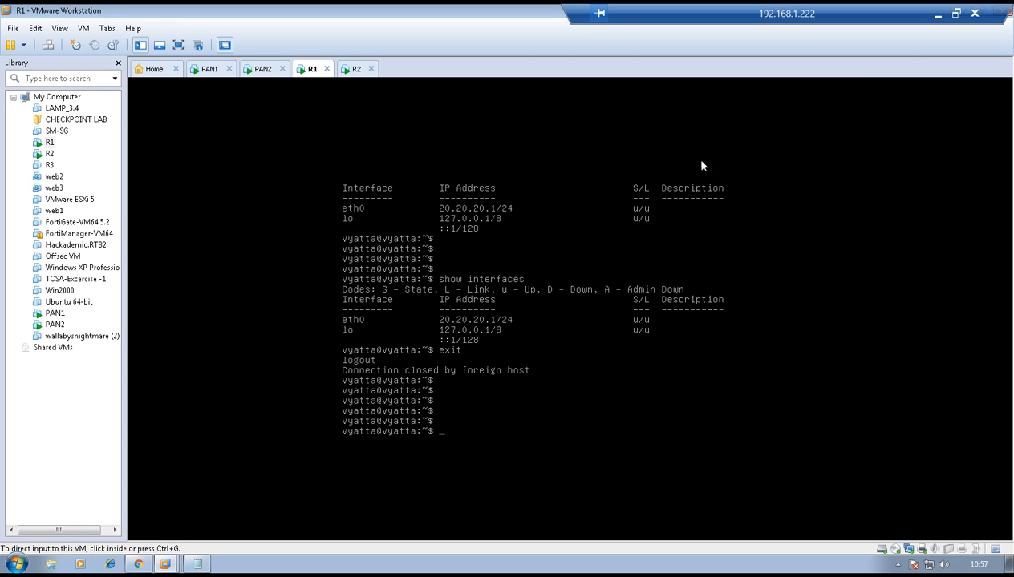
{"action": "left_click", "coordinate": [935, 14]}
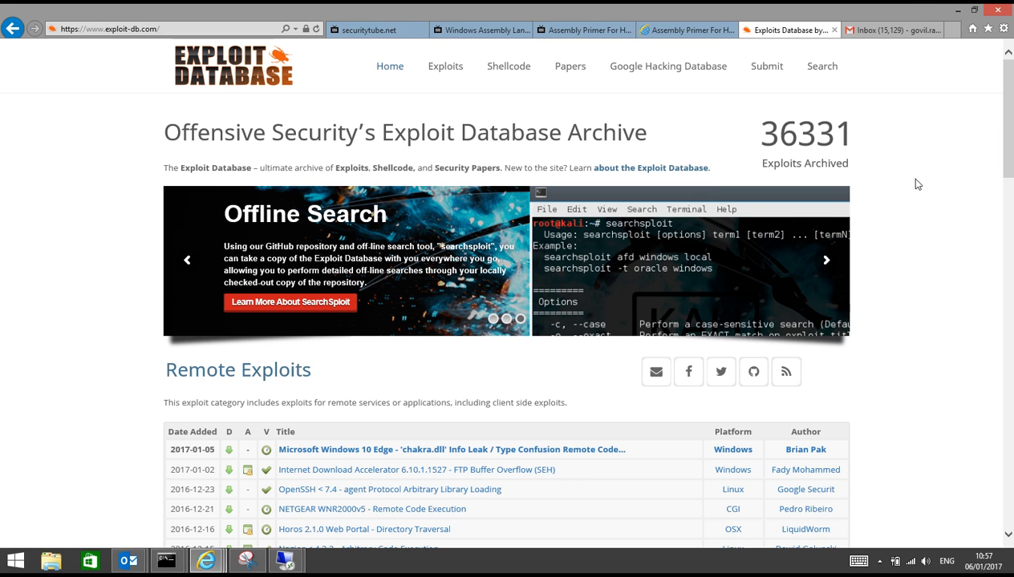